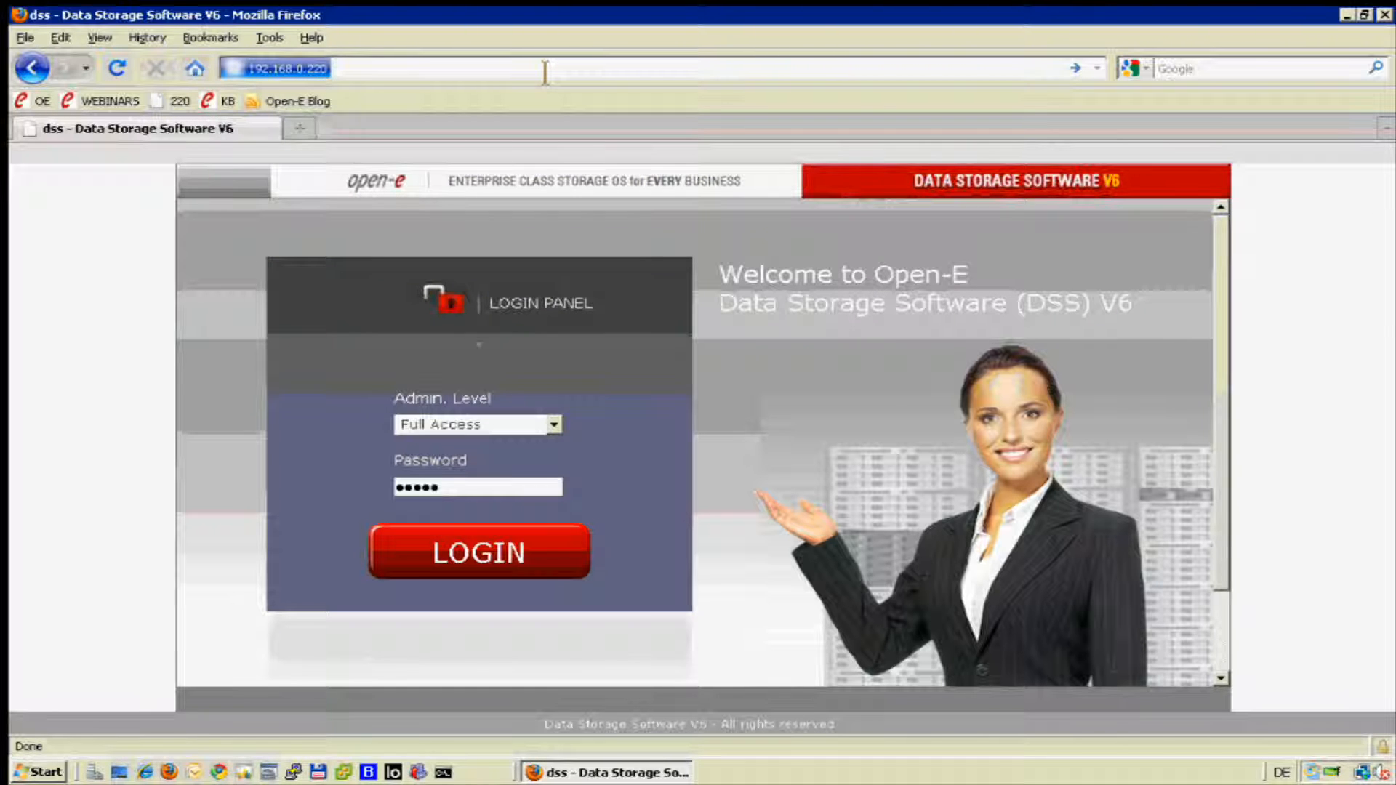
text(d)
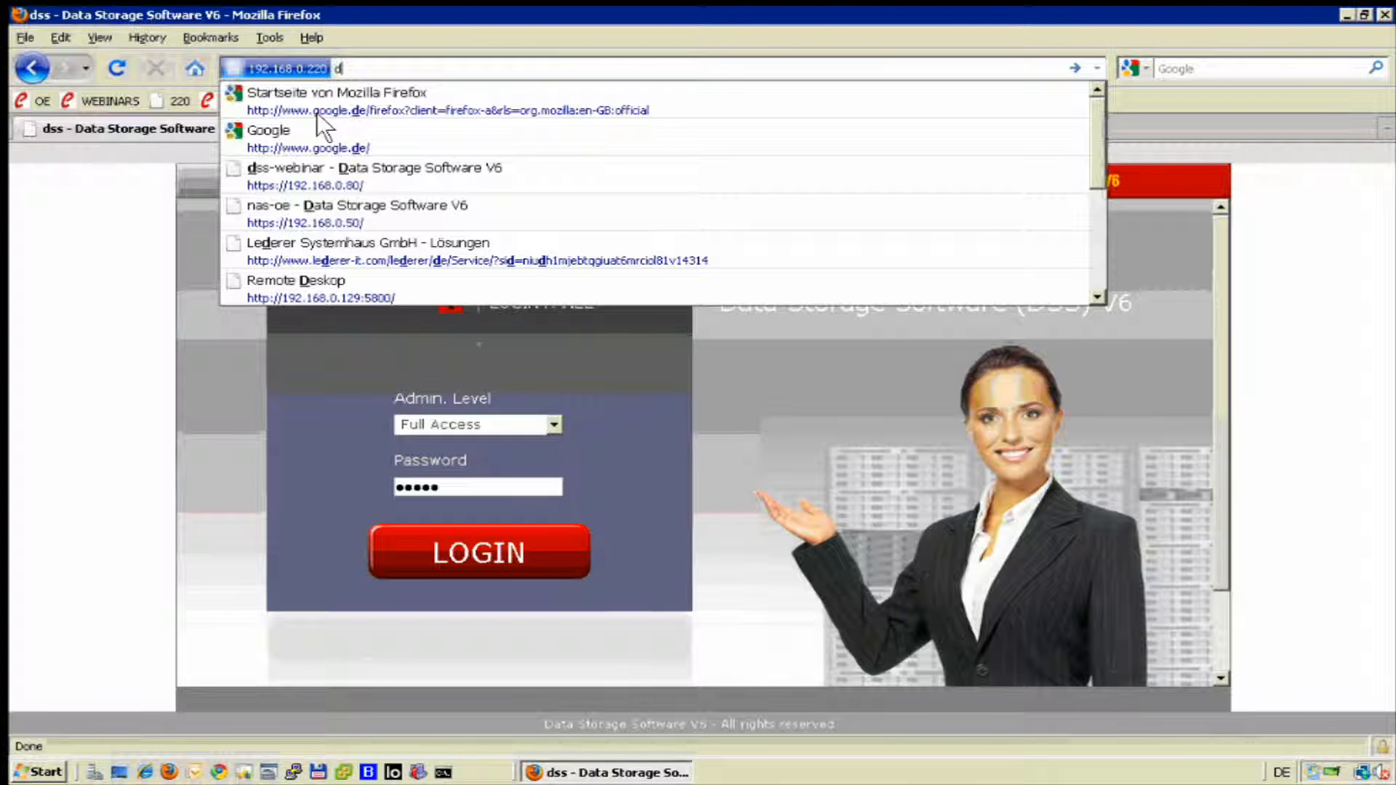
text(ss)
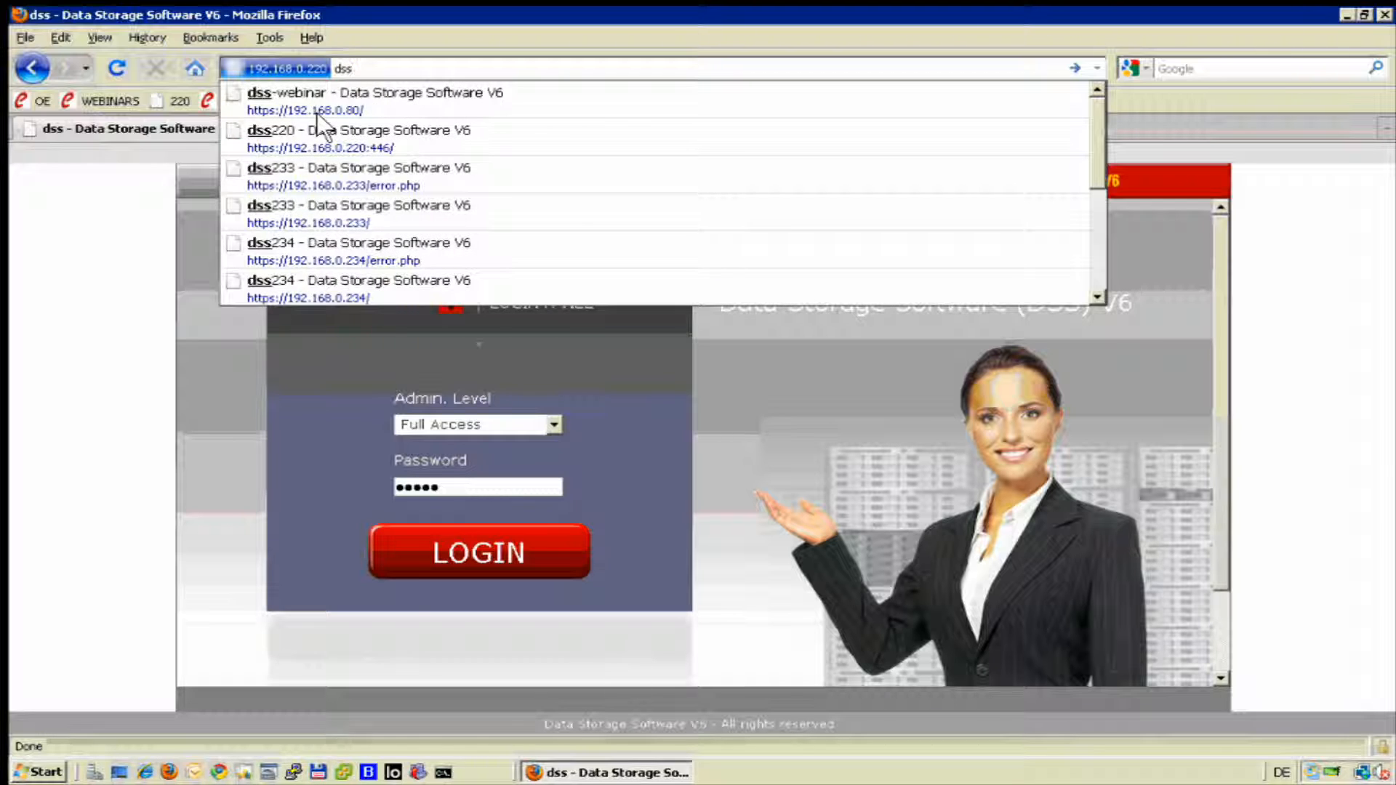
key(Return)
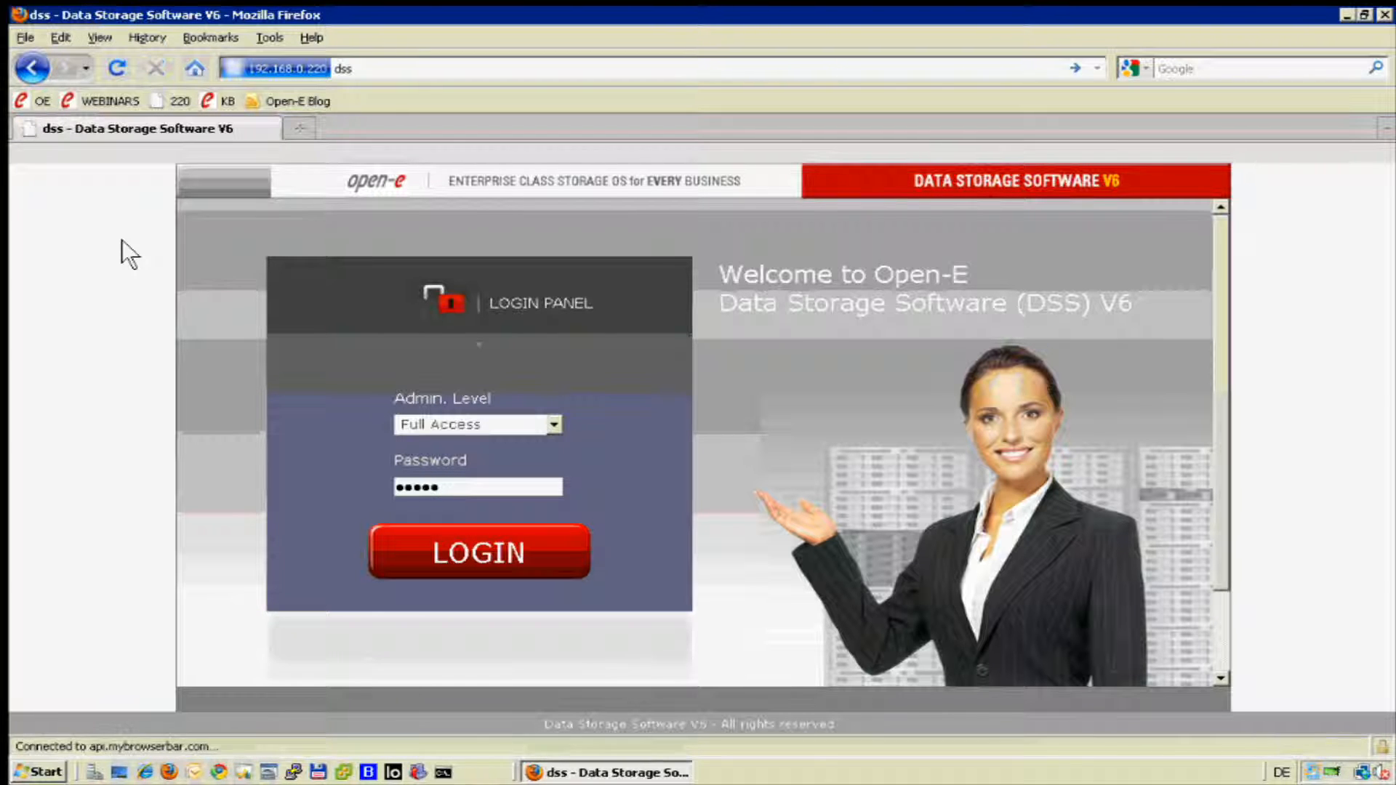
key(Return)
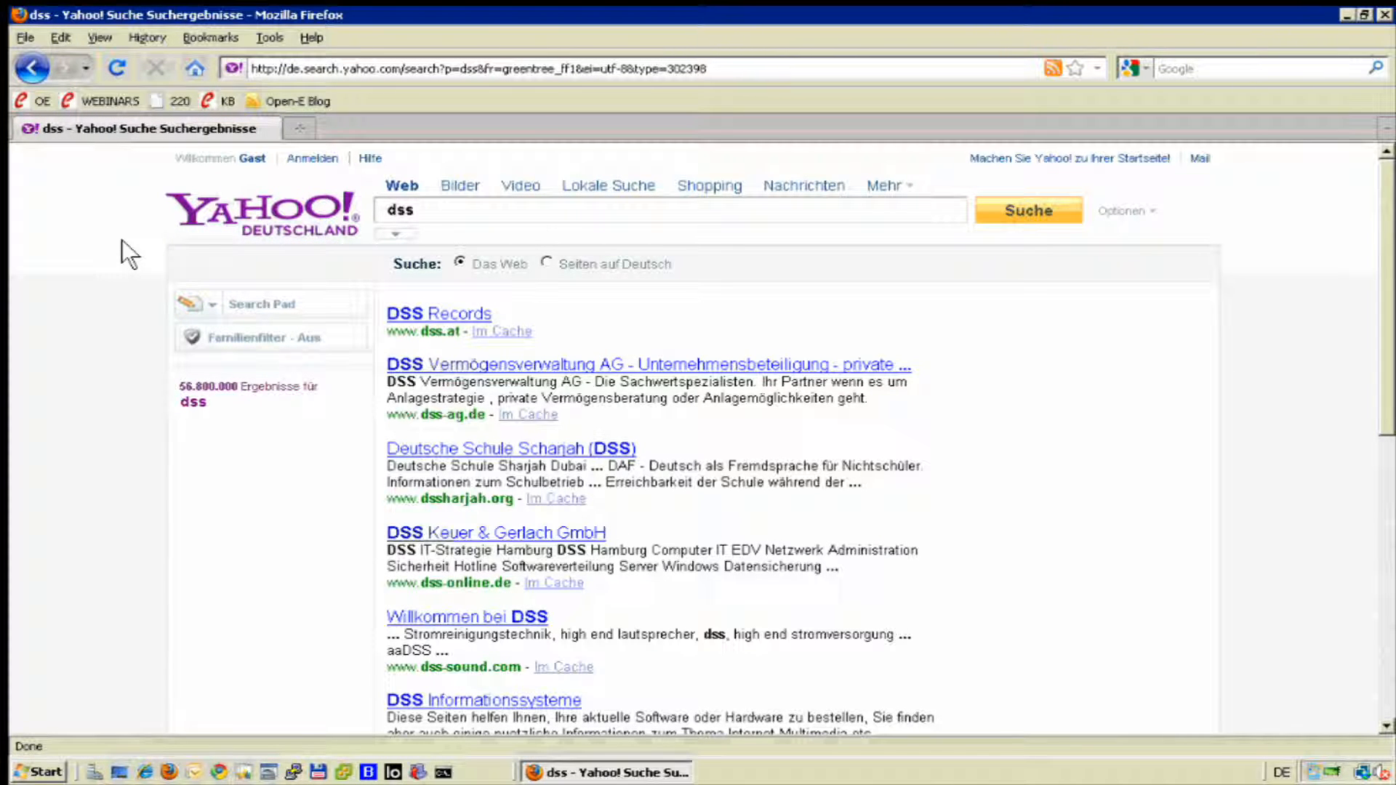
Open the storage server at 192.168.0.220 and log in with Full Access using the prefilled password.
click(778, 75)
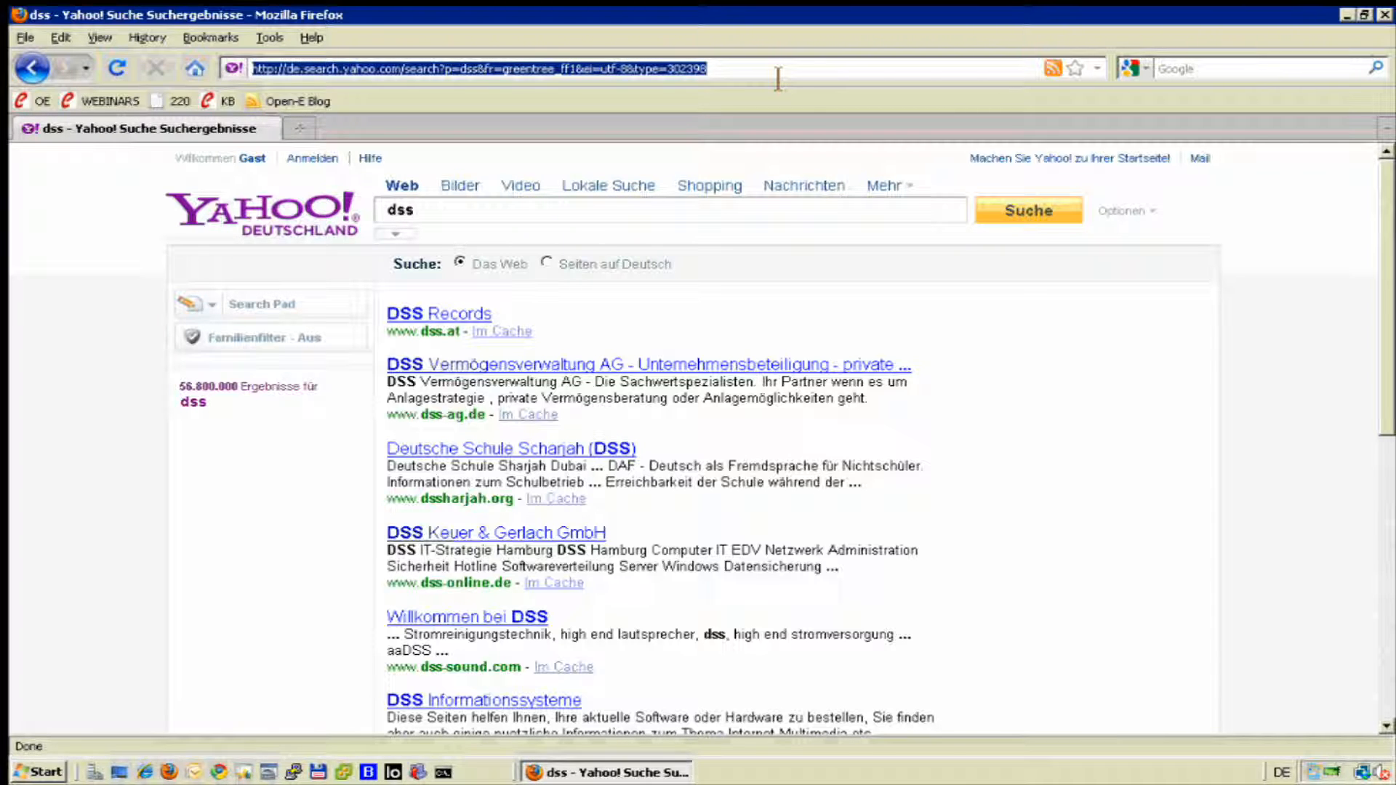
text(192.168.0220)
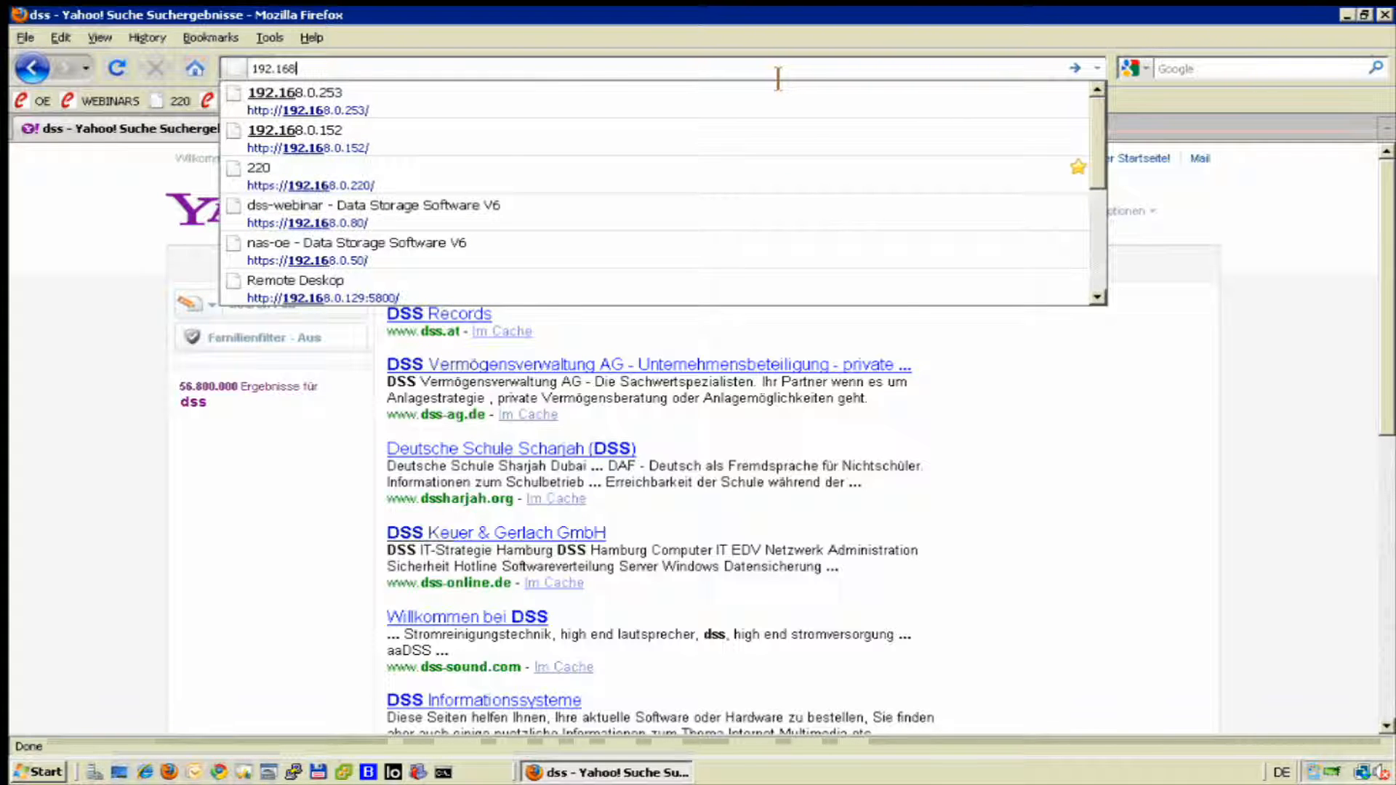
key(BackSpace)
key(BackSpace)
key(BackSpace)
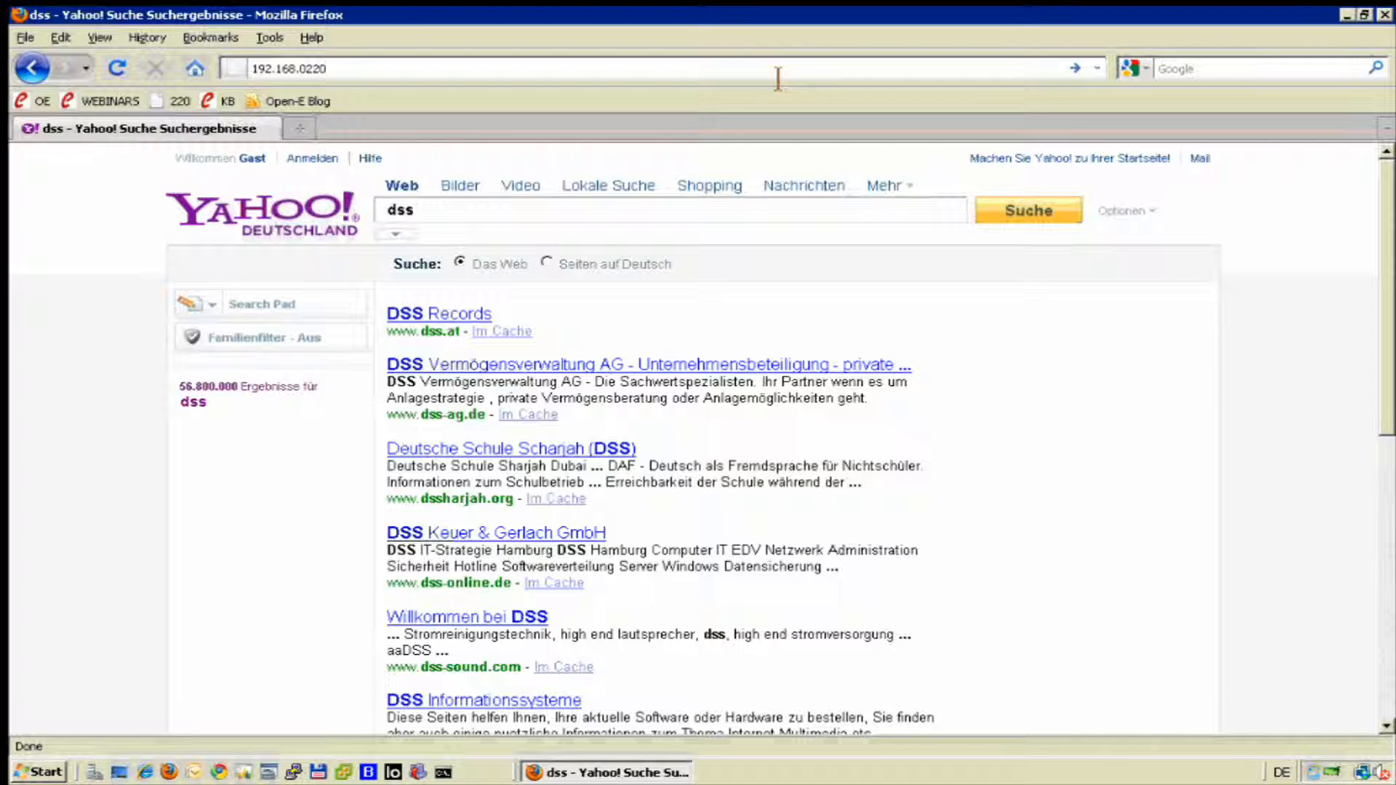
text(.)
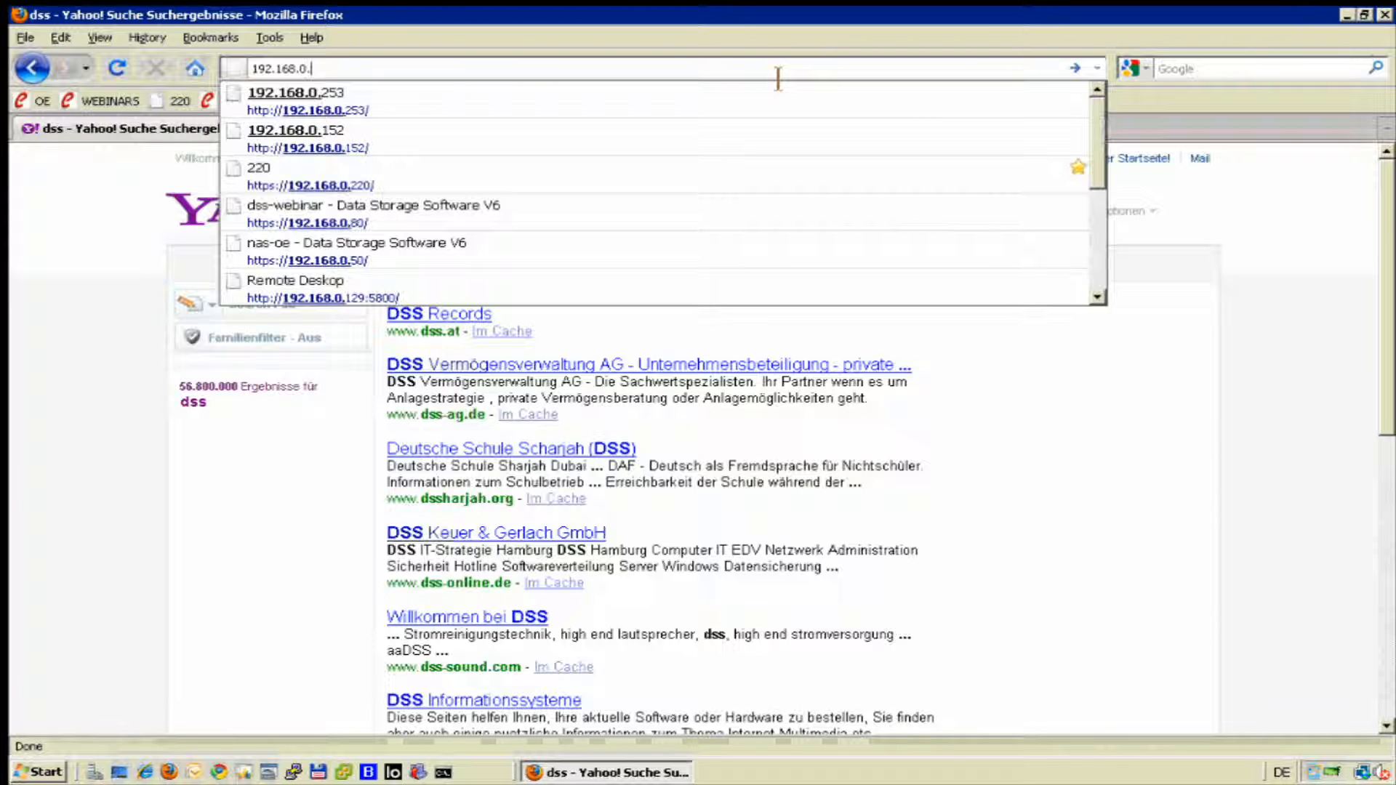
text(220)
key(Return)
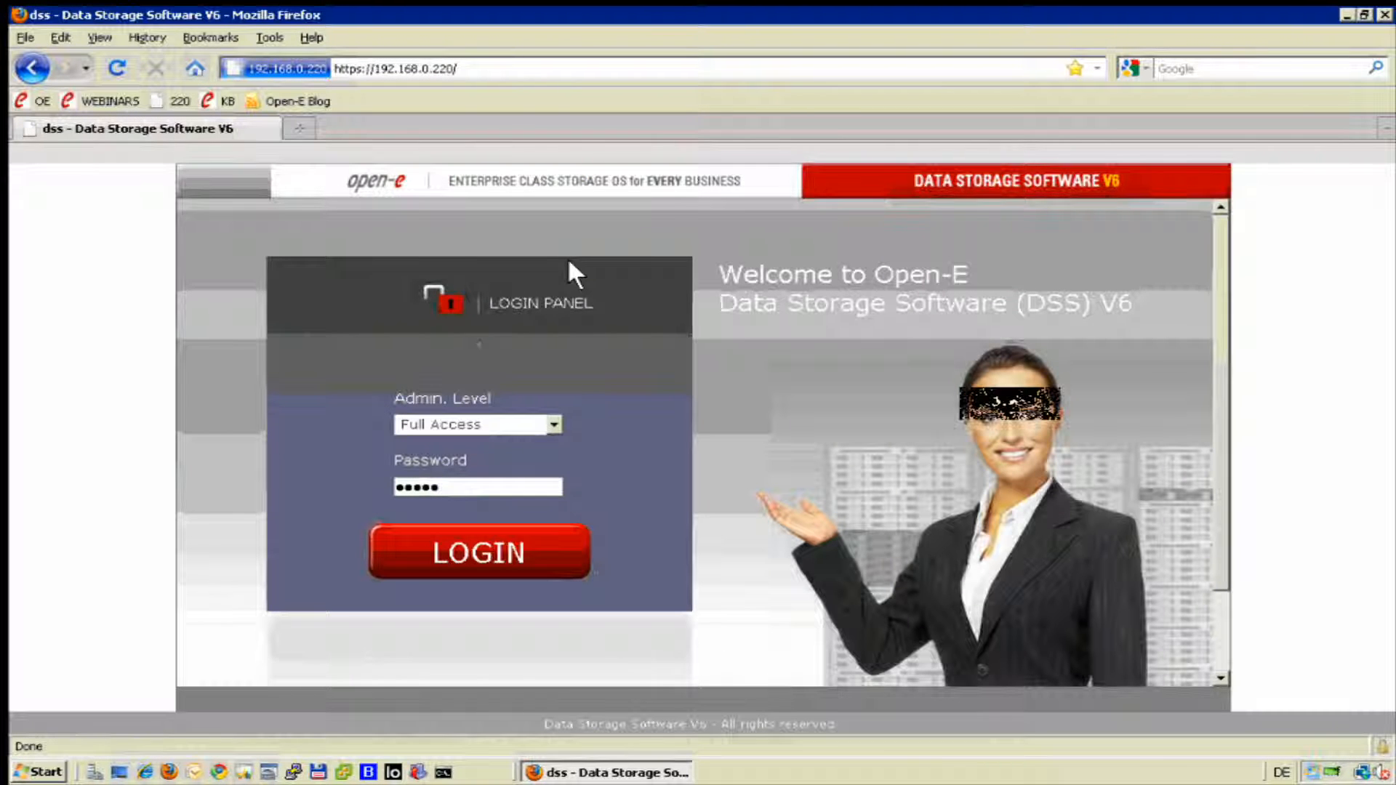
click(439, 556)
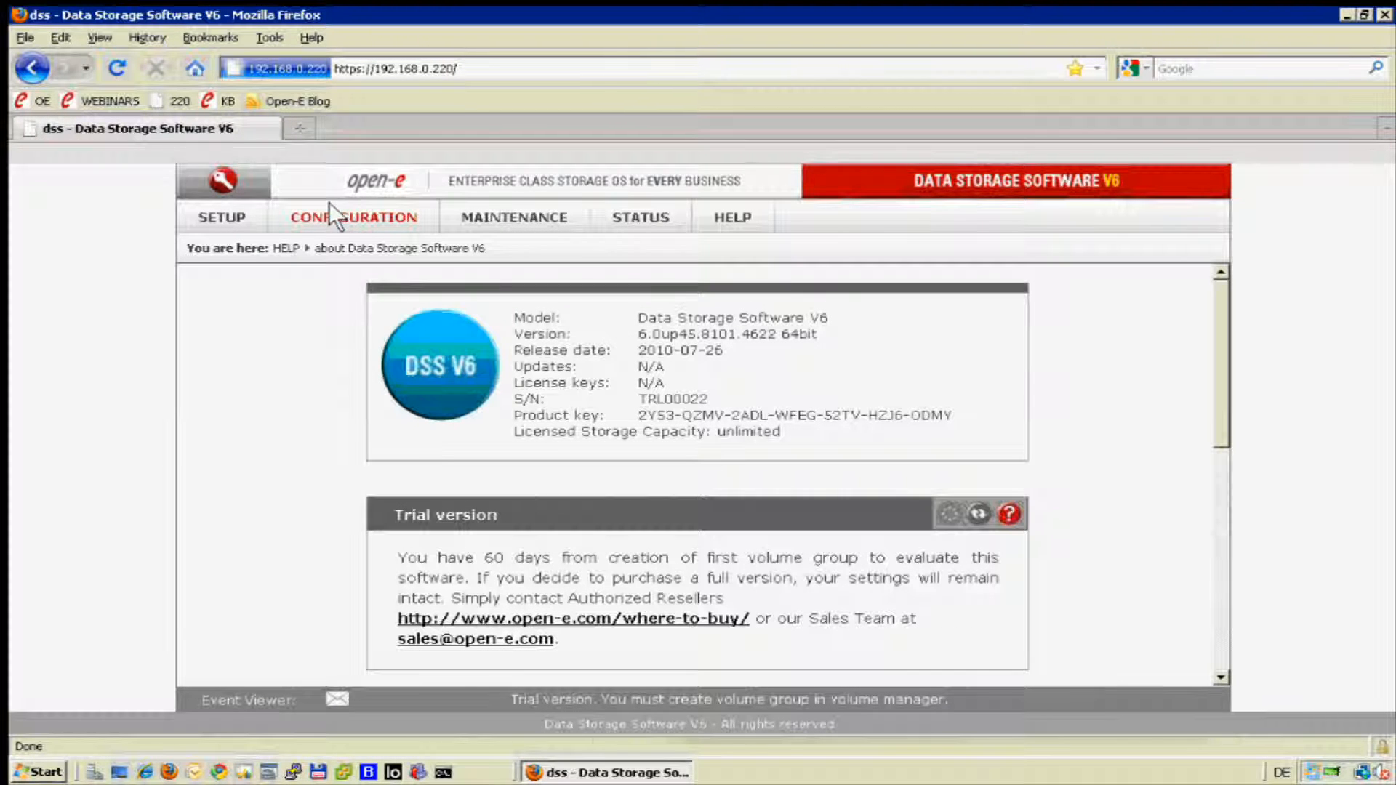
View the NAS settings page and the backup Data replication page.
click(328, 202)
click(322, 262)
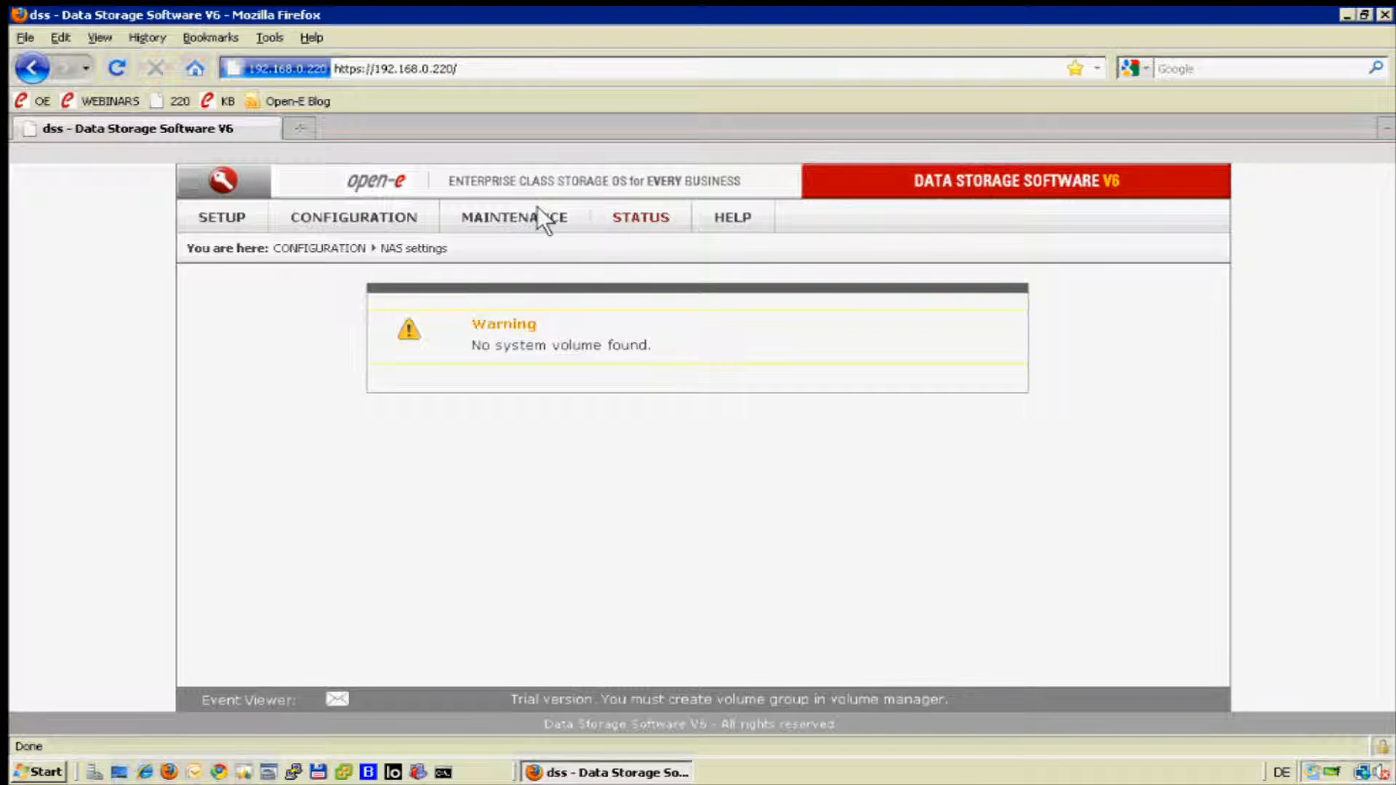
click(503, 203)
mouse_move(509, 324)
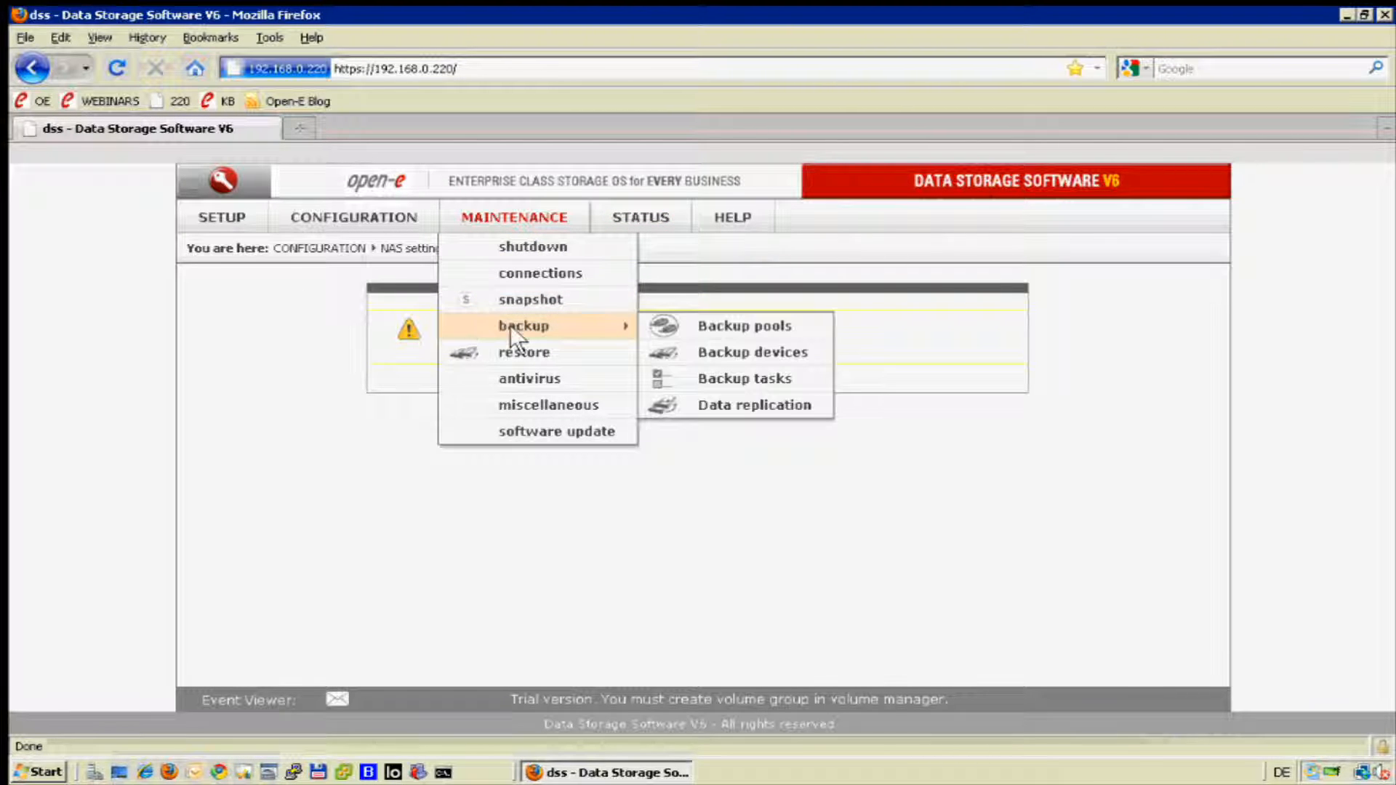
click(701, 407)
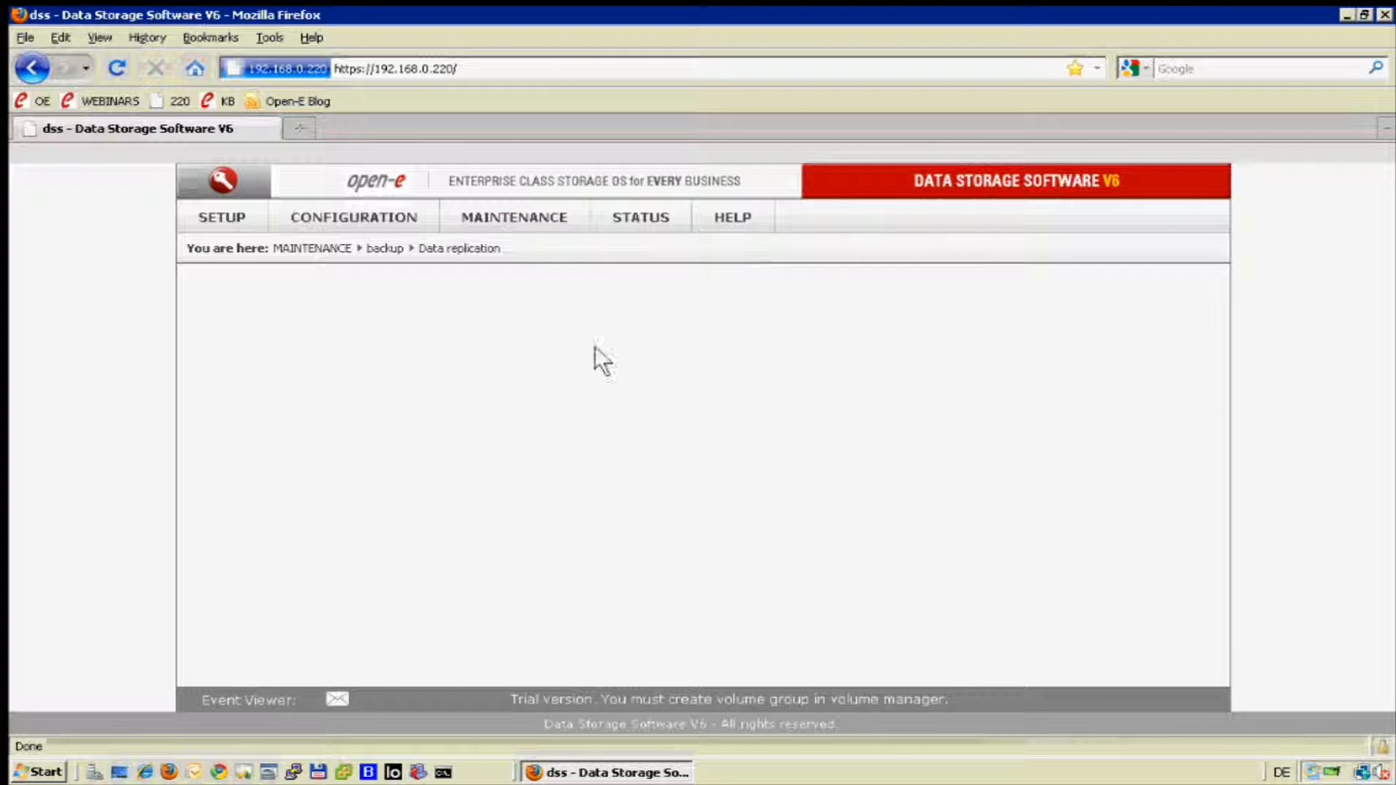
Show the volume groups page of the volume manager.
click(296, 217)
mouse_move(487, 244)
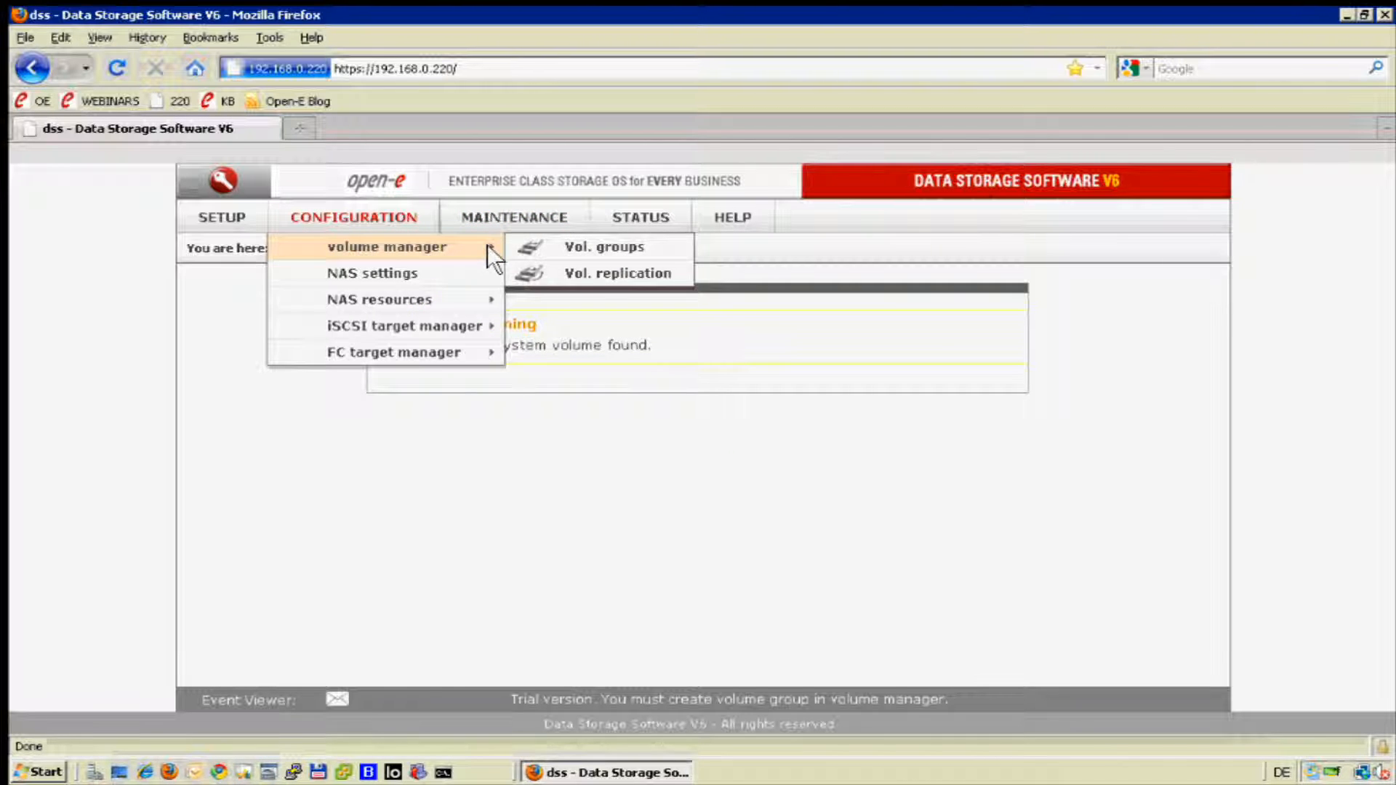
click(578, 246)
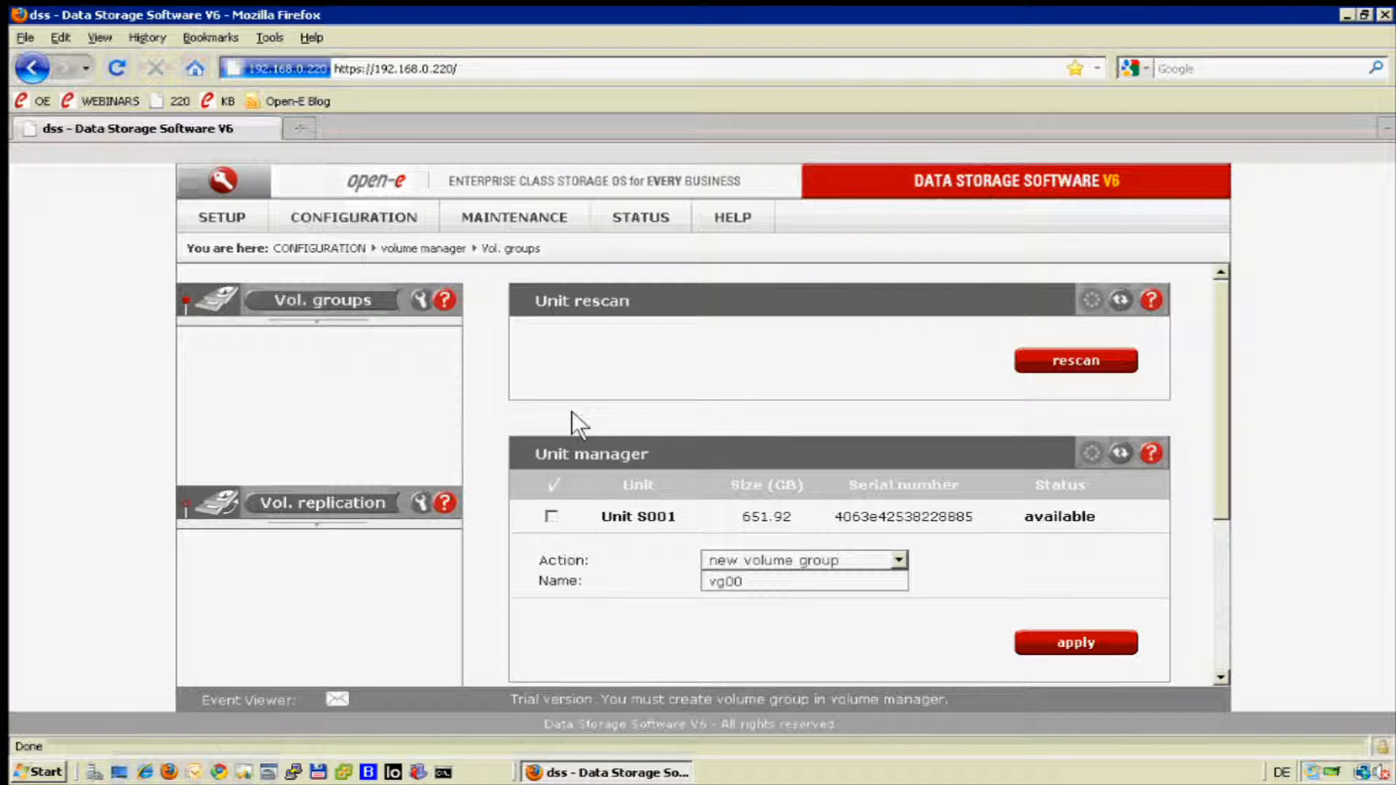
From the H/W RAID setup, launch Areca management for the ARC-1680 controller and sign in with the saved credentials.
click(215, 218)
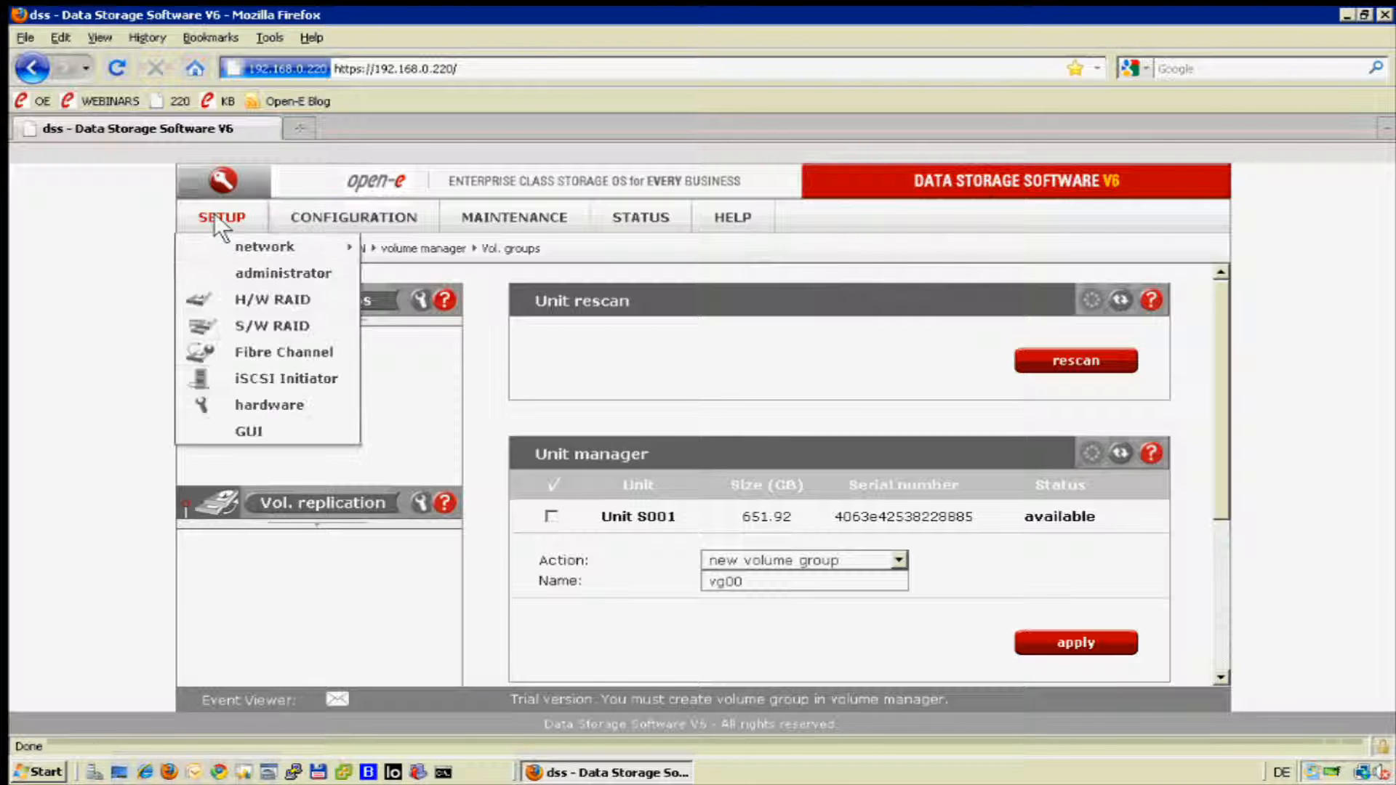
click(220, 298)
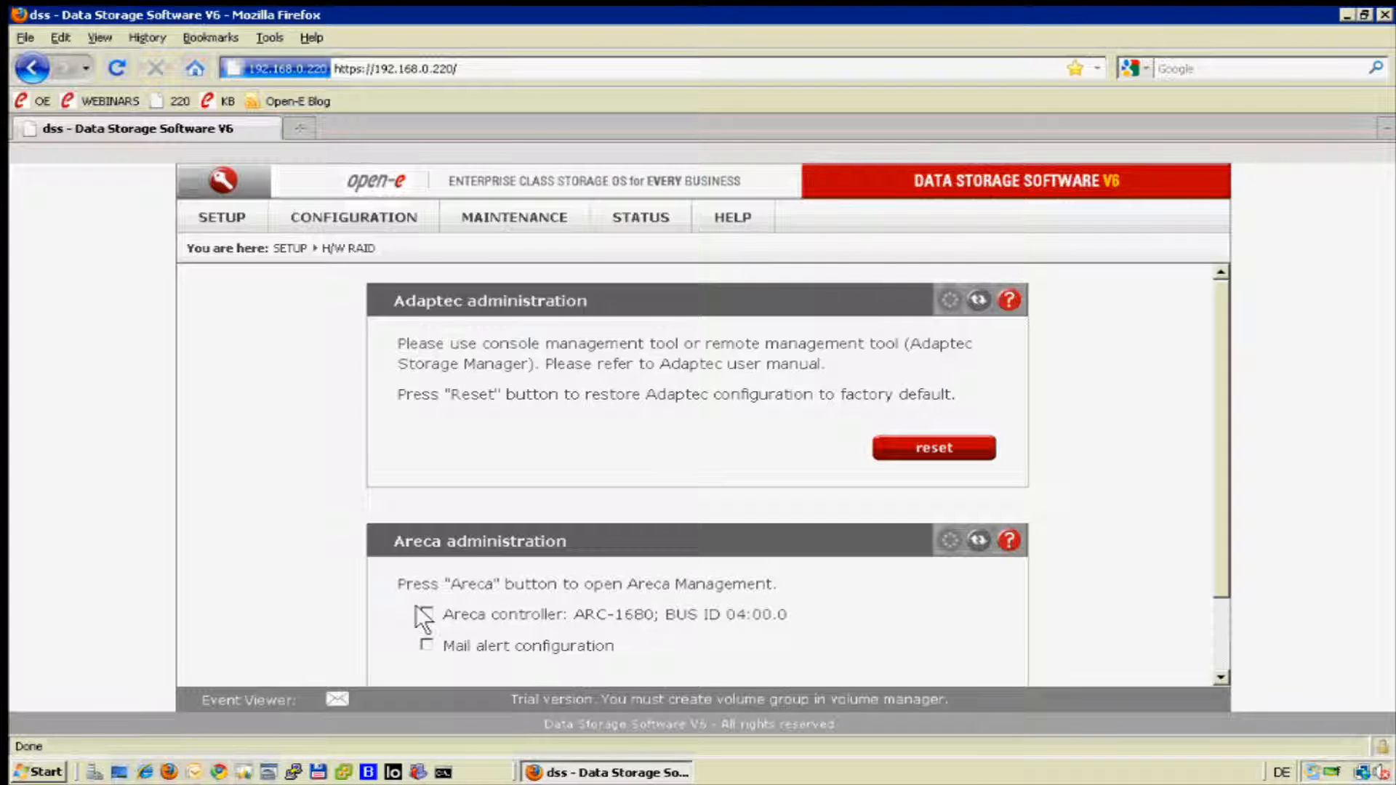
scroll(1001, 581, down, 2)
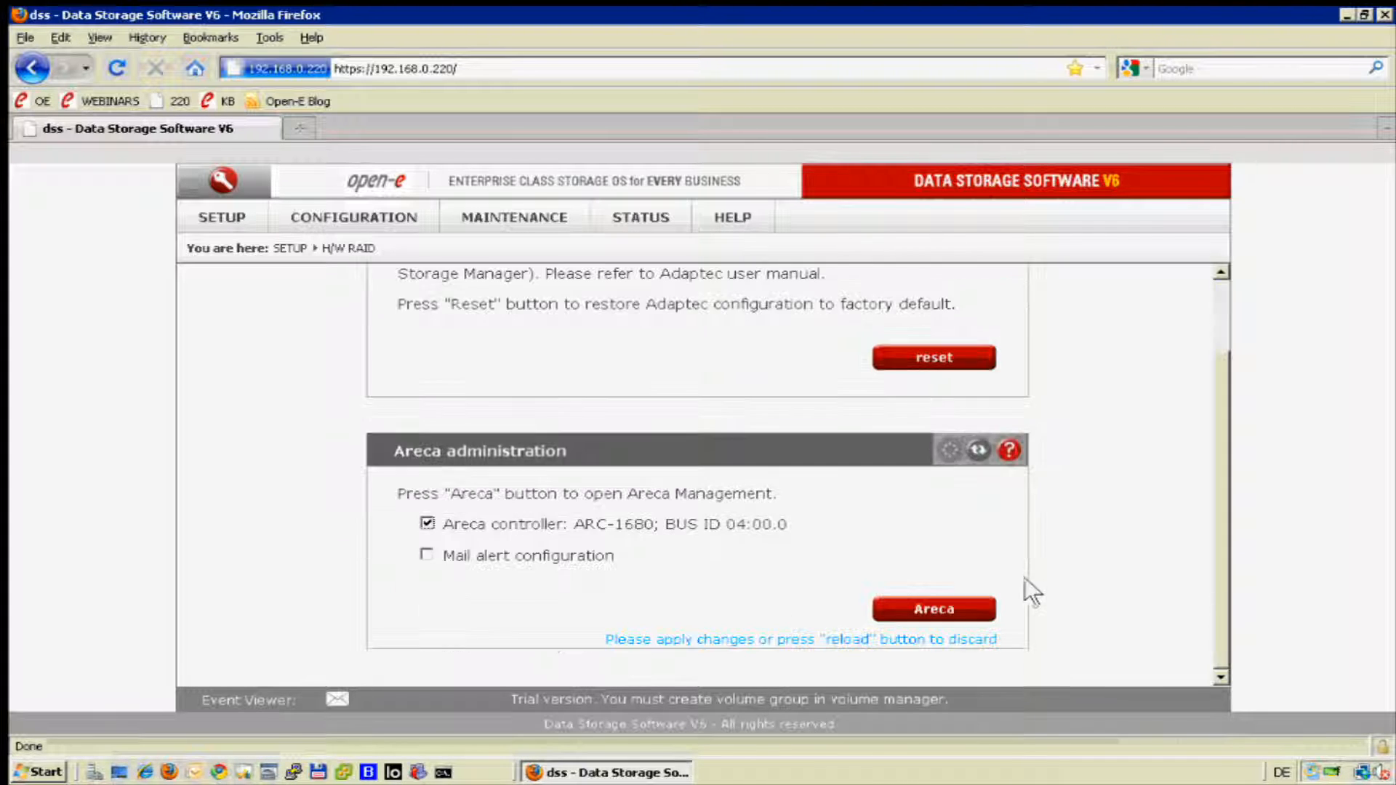
click(931, 607)
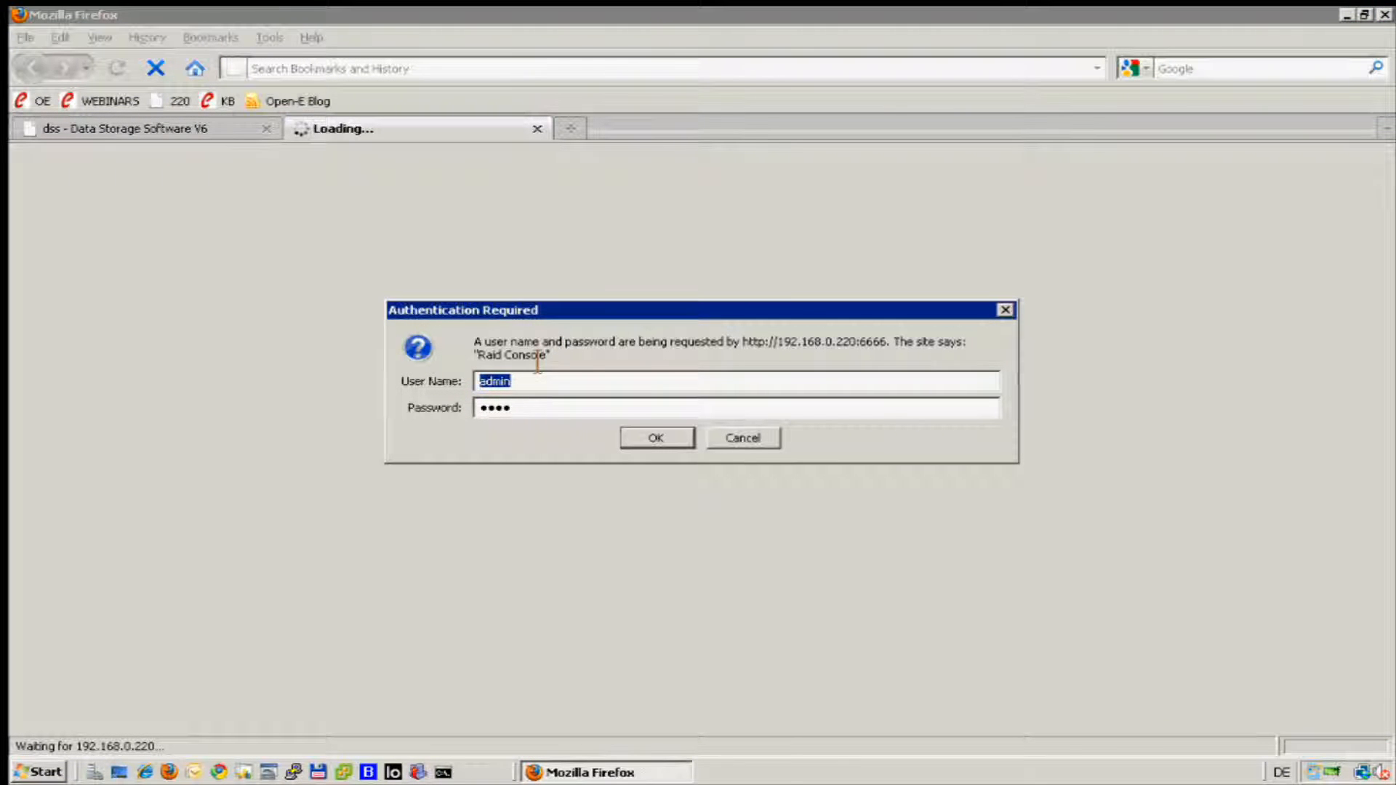
click(634, 436)
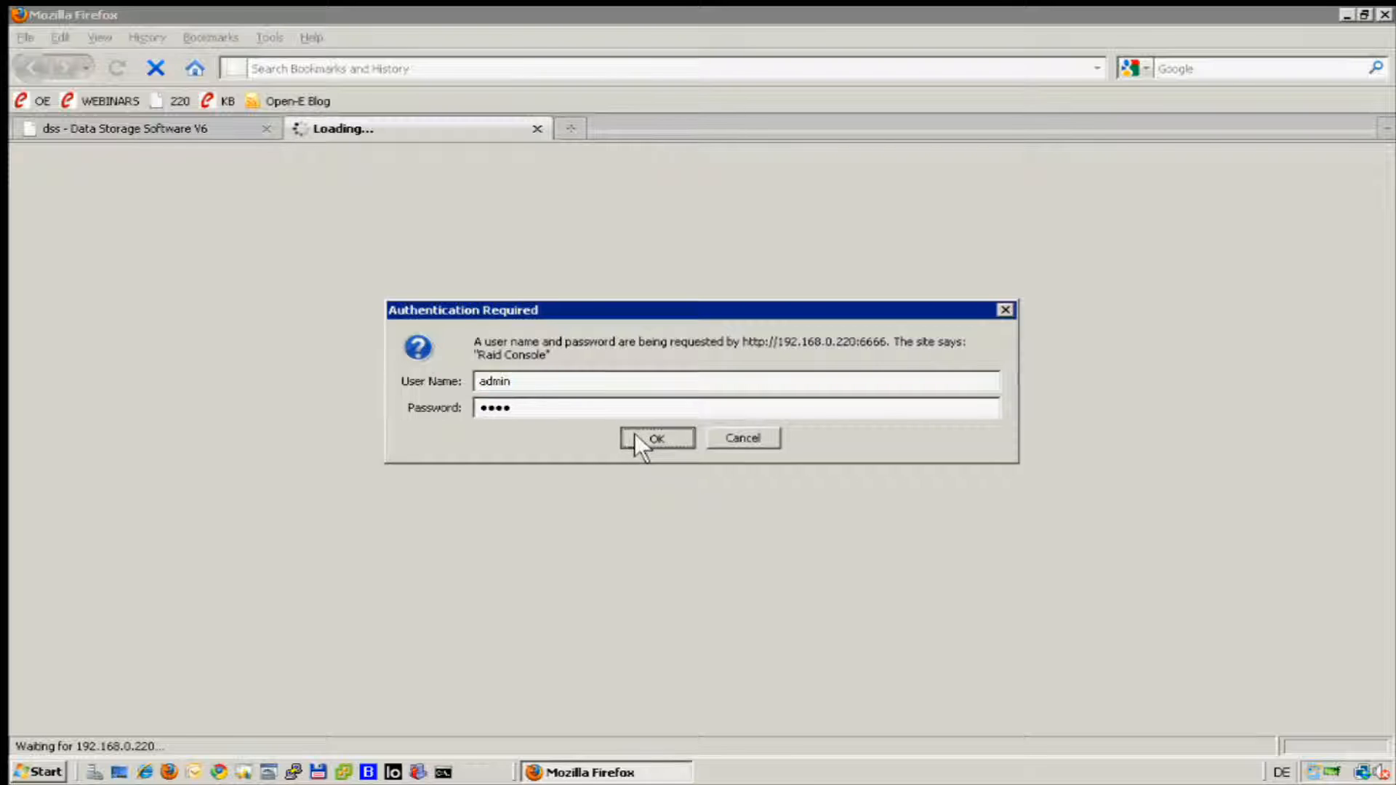
Look up the default login information in the Areca administration help, and close the help window.
click(224, 125)
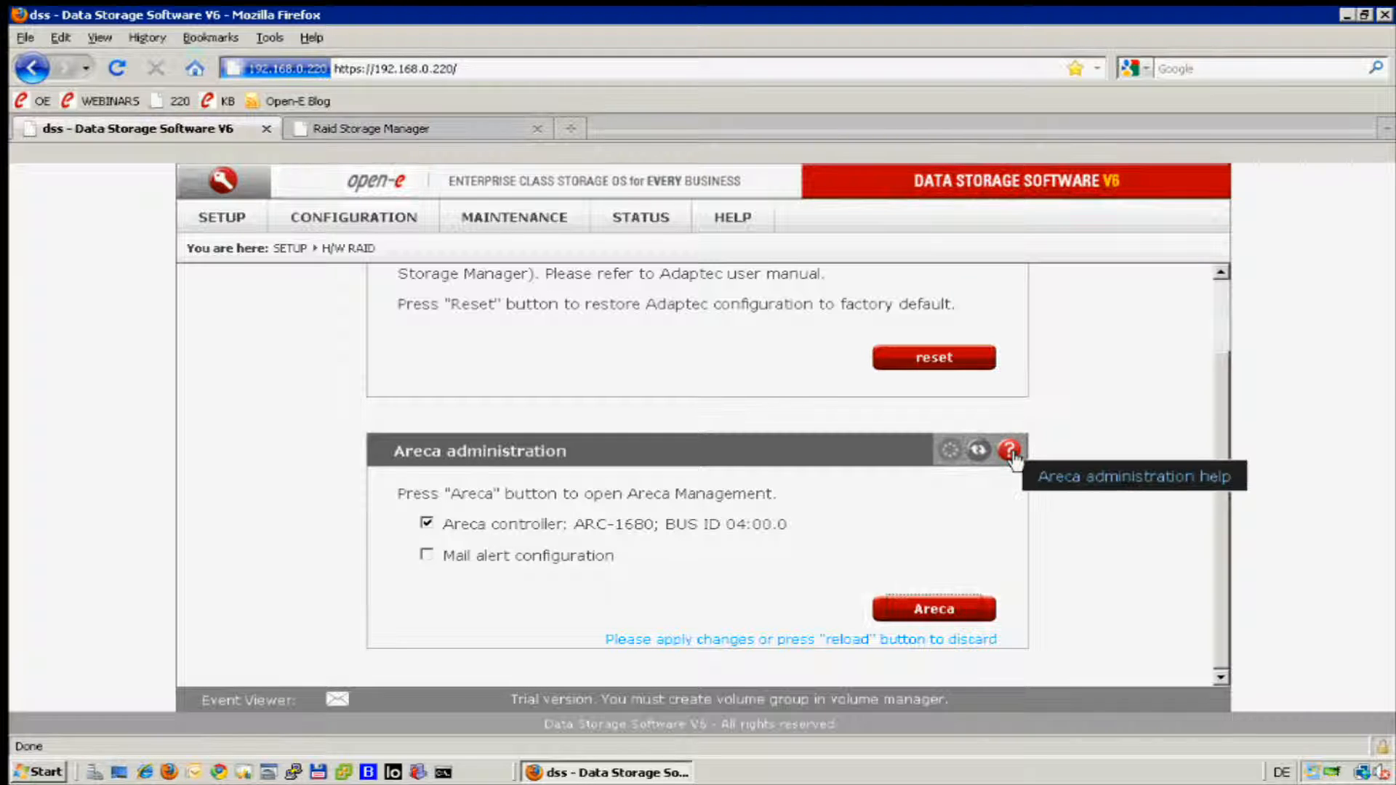
click(1008, 451)
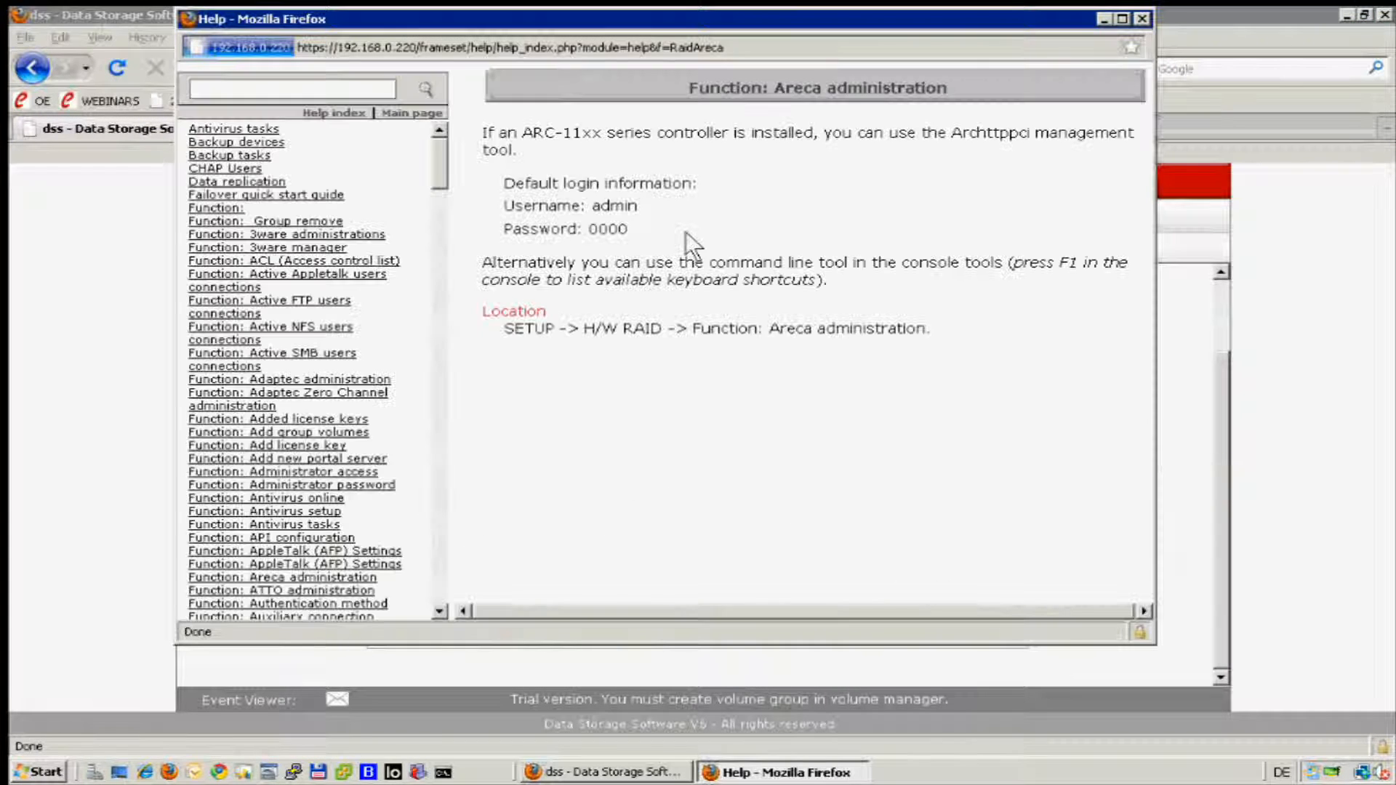
drag(676, 232, 470, 181)
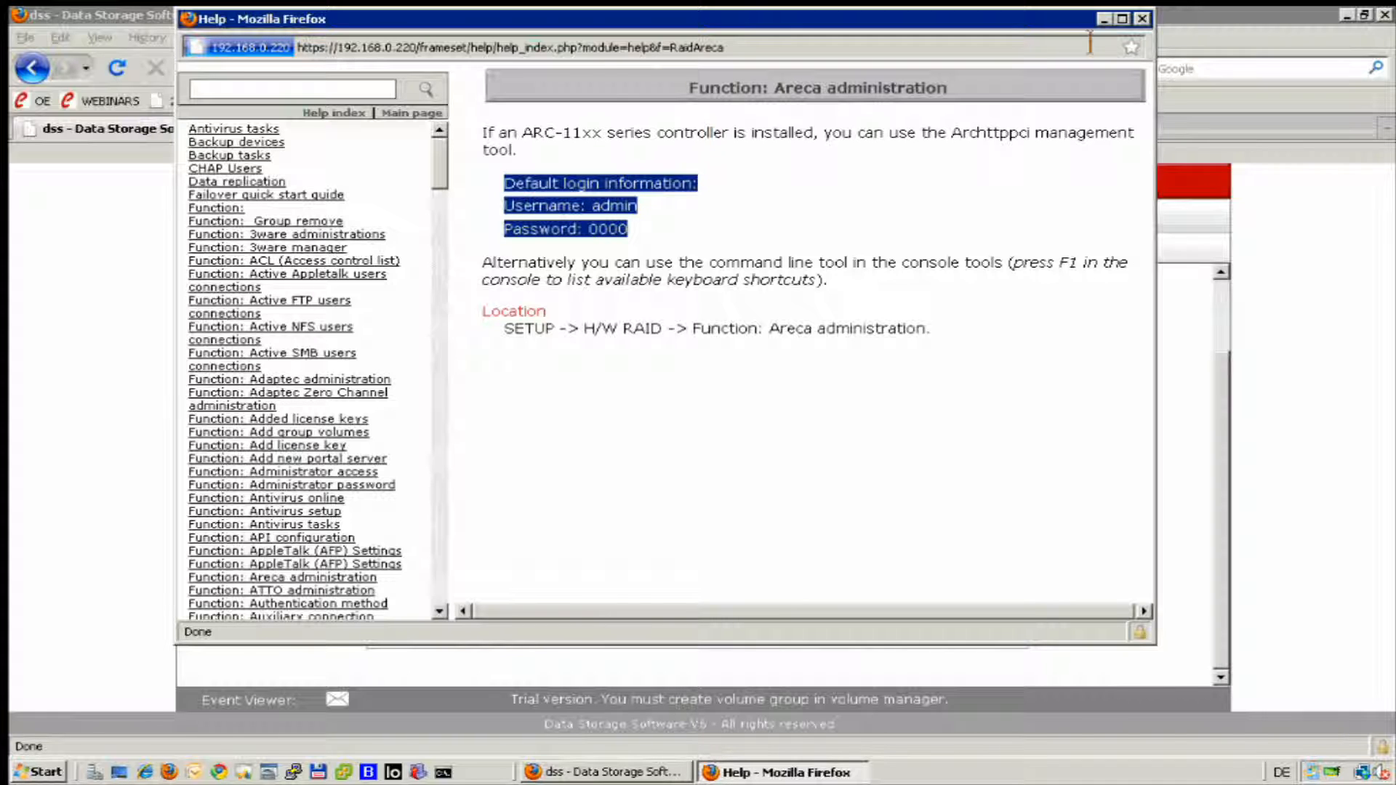
click(1143, 12)
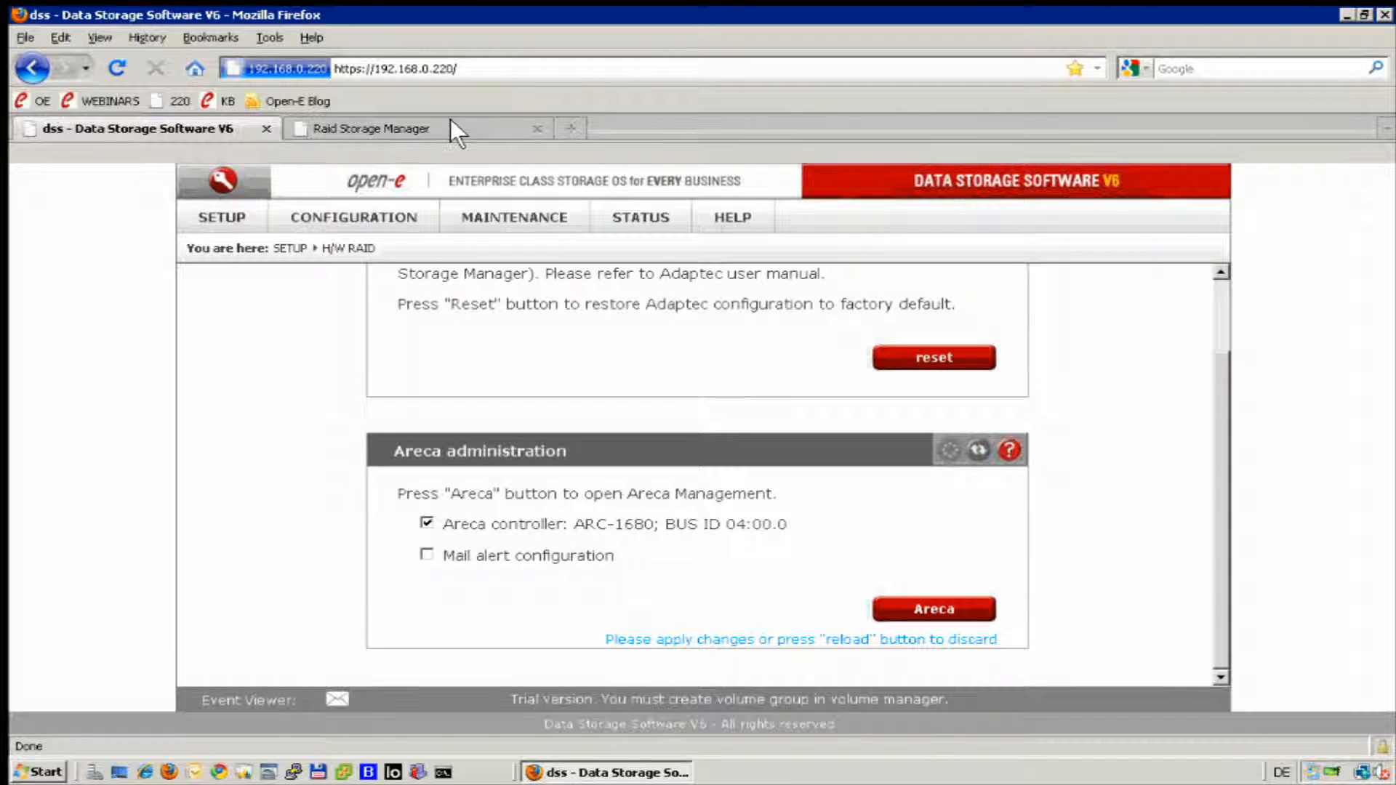
Return to the Raid Storage Manager and view the volume set information for ARC-1680-VOL#000 from the RAID set hierarchy.
click(449, 122)
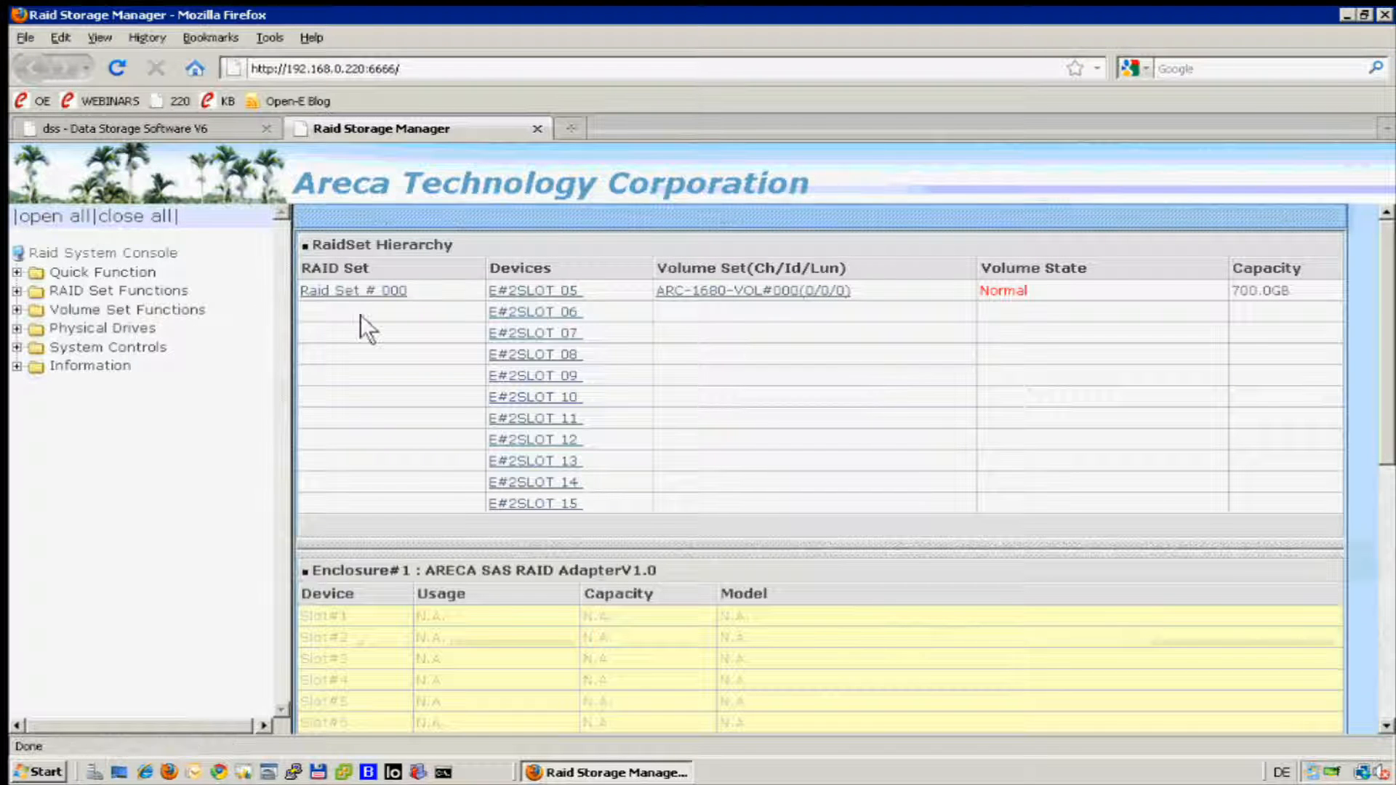
click(16, 365)
click(156, 389)
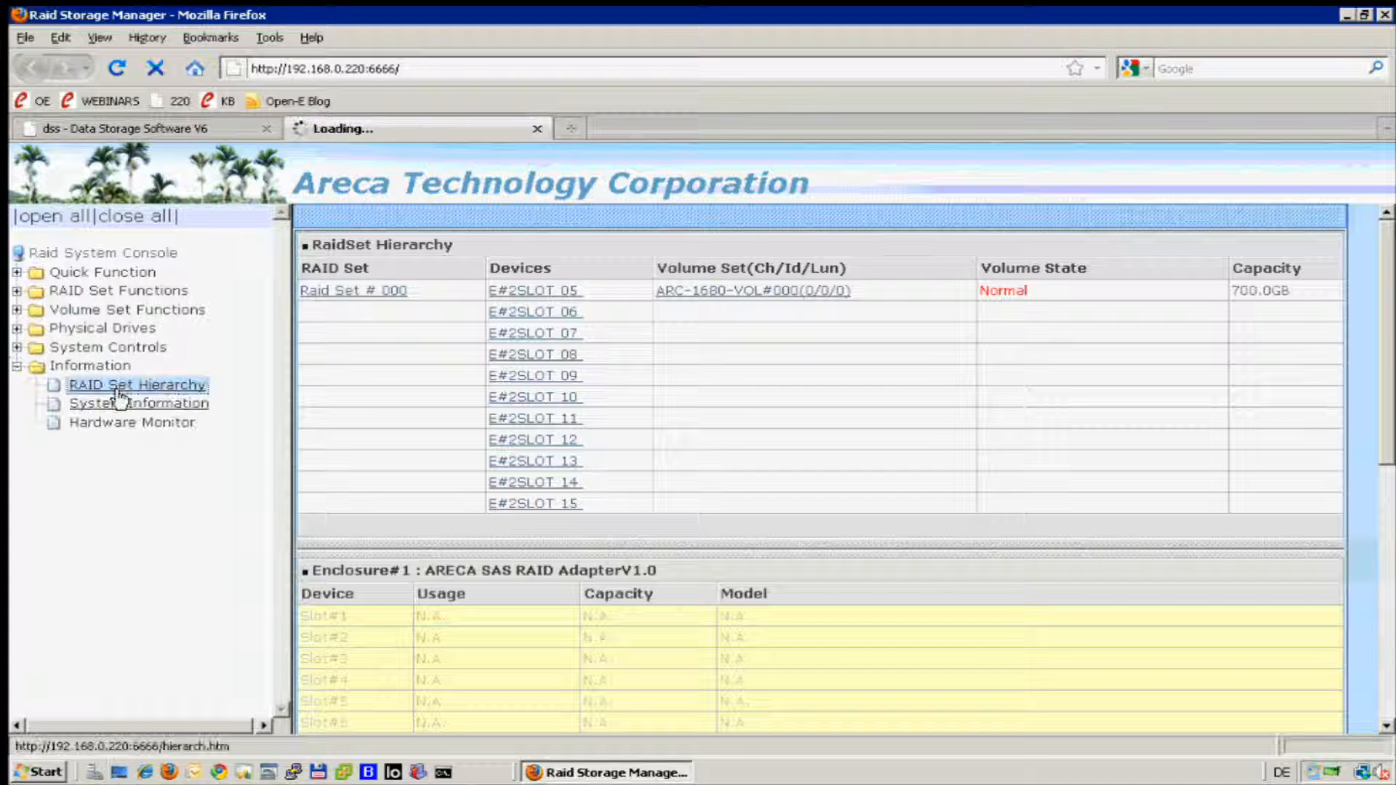
click(758, 291)
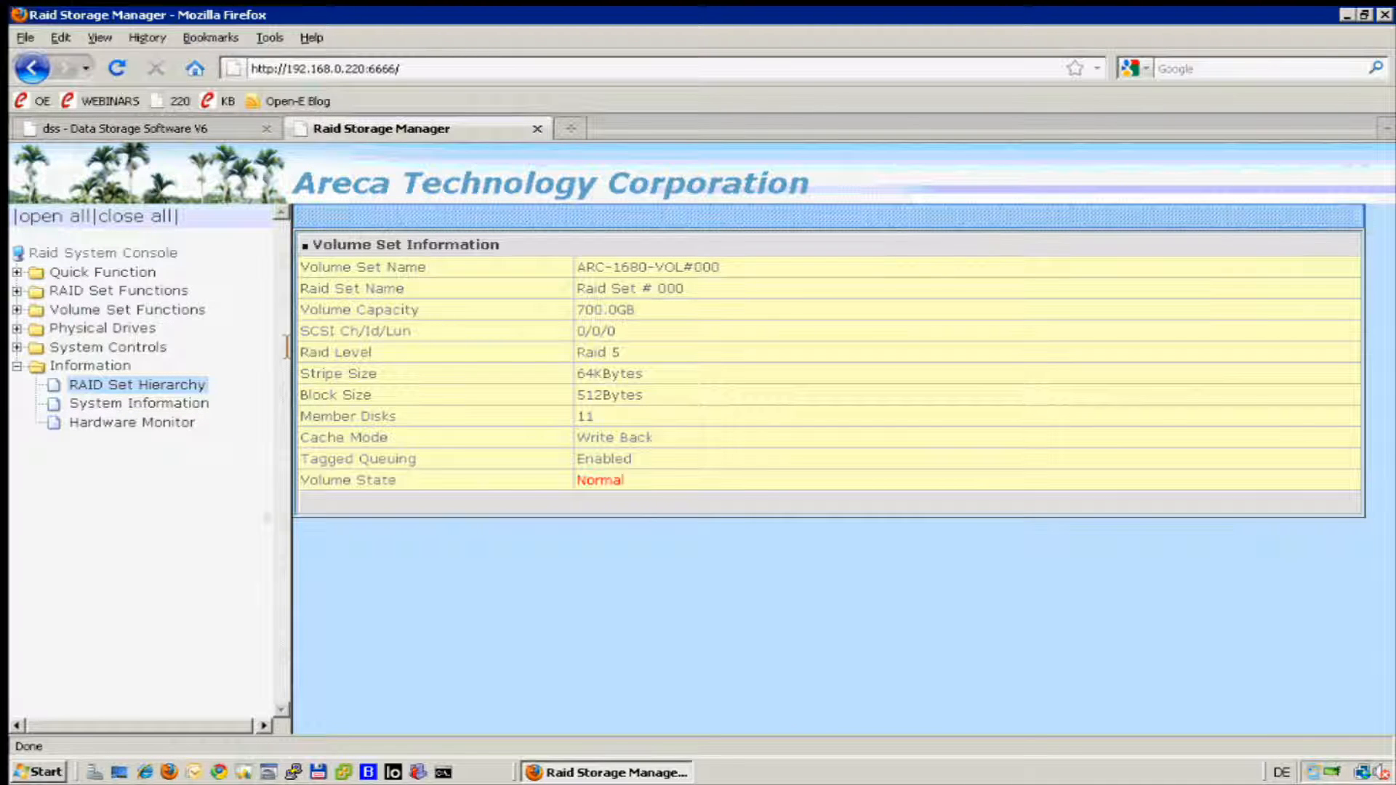
Expand the Physical Drives functions and review the drives in Enclosure#2 within the RAID set hierarchy.
click(18, 331)
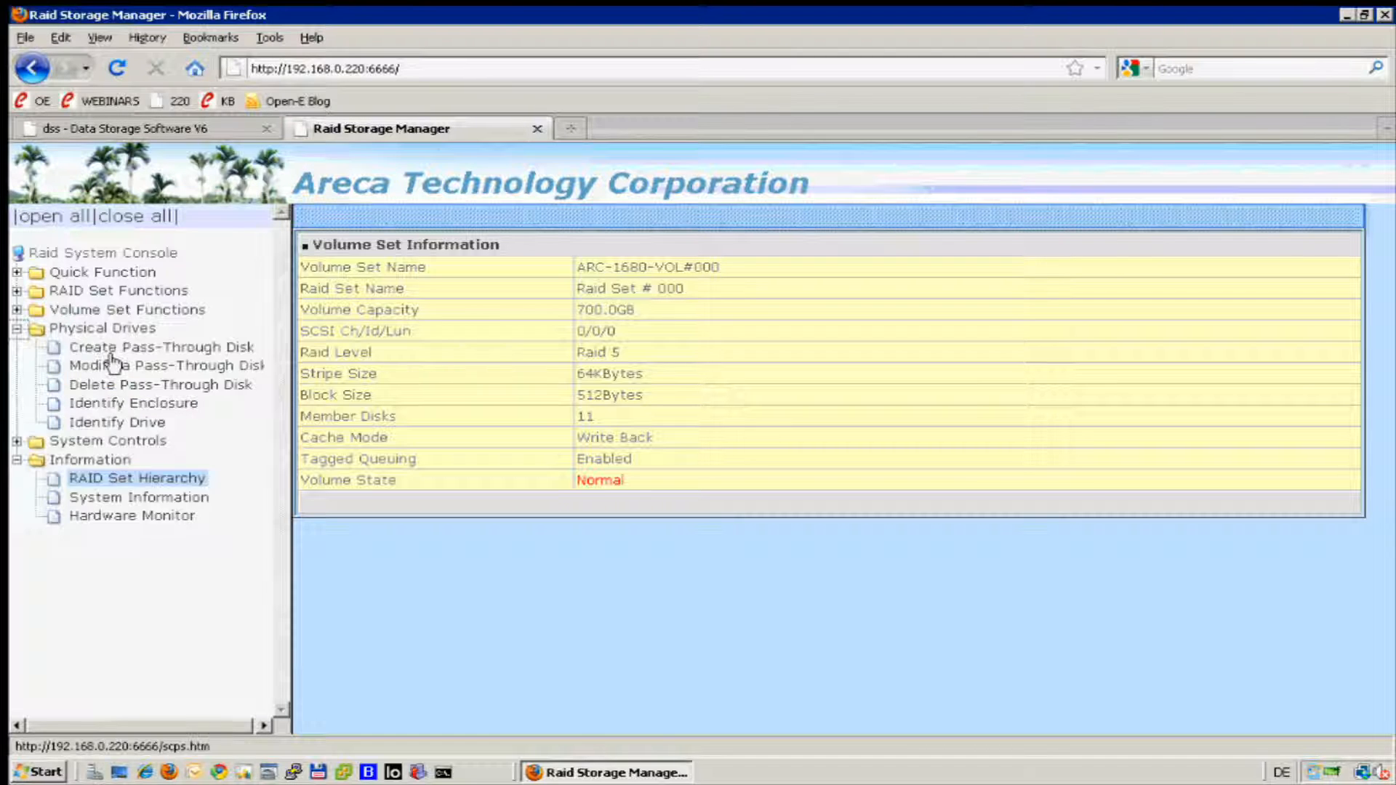
click(94, 331)
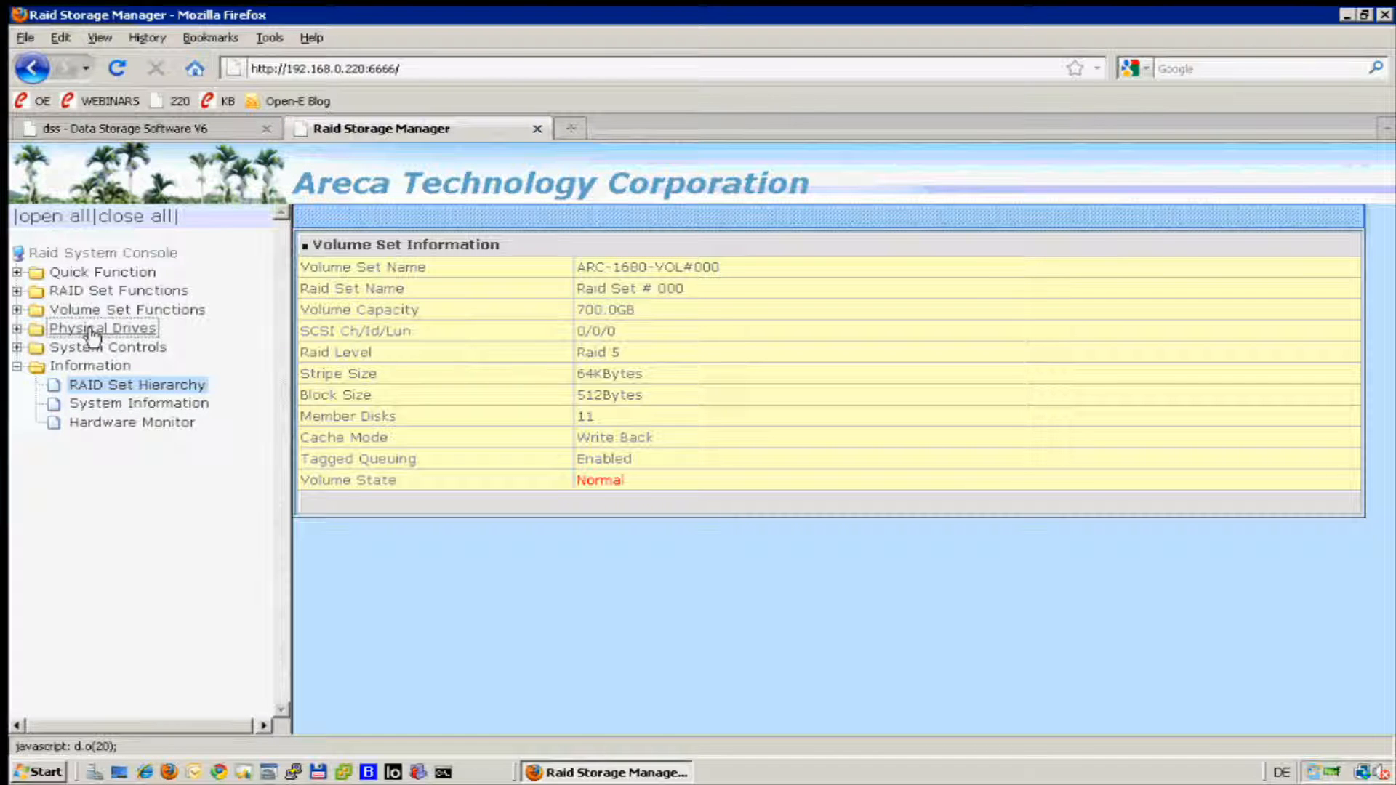
click(16, 329)
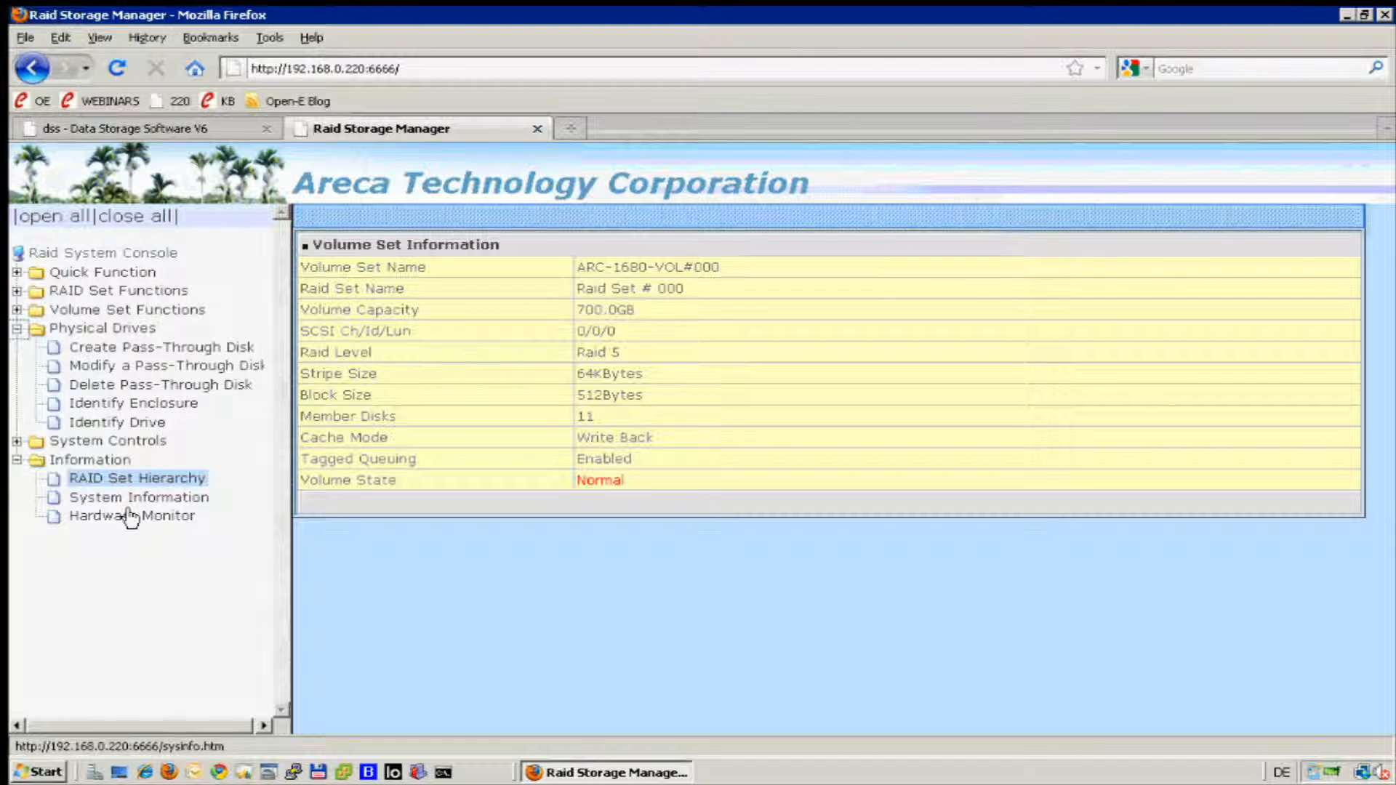
click(138, 483)
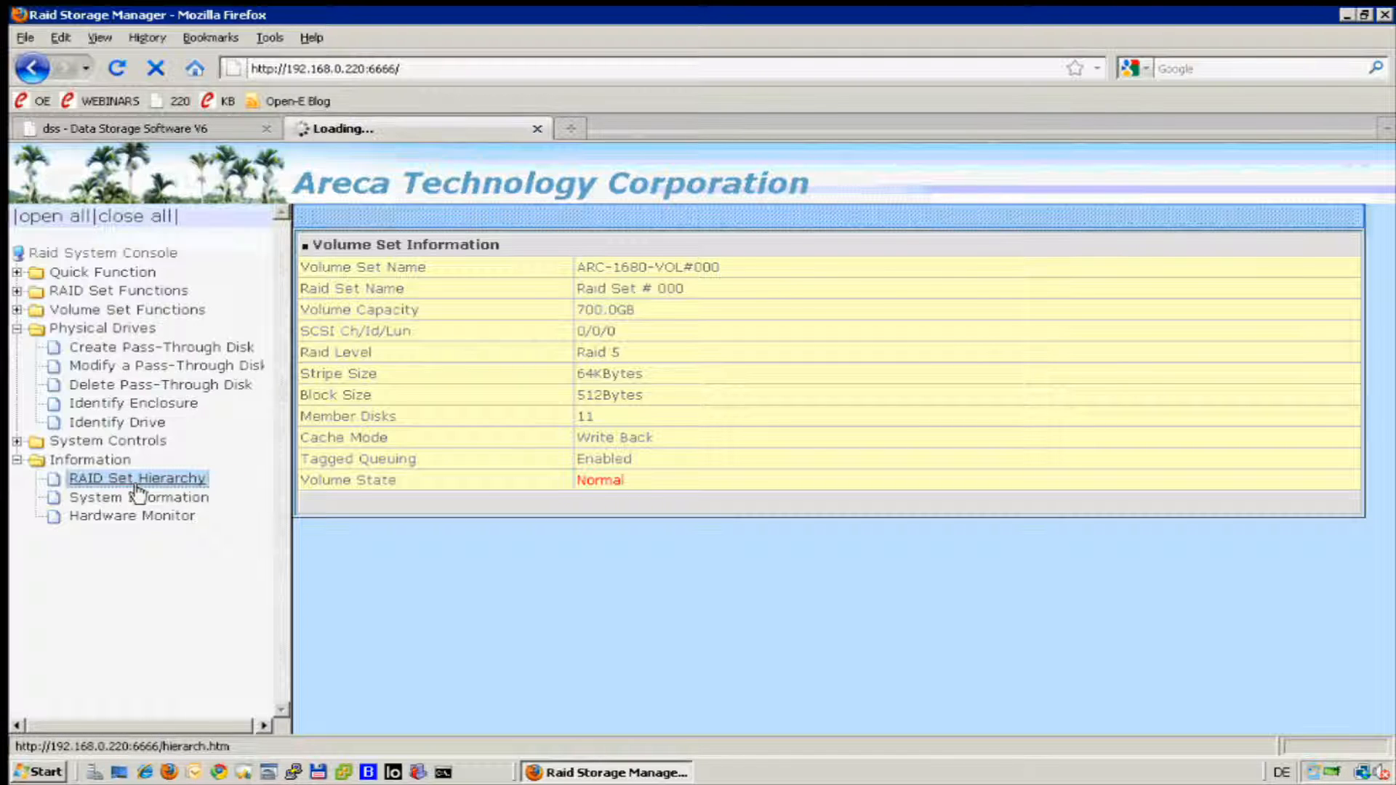
scroll(660, 454, down, 6)
scroll(660, 453, down, 5)
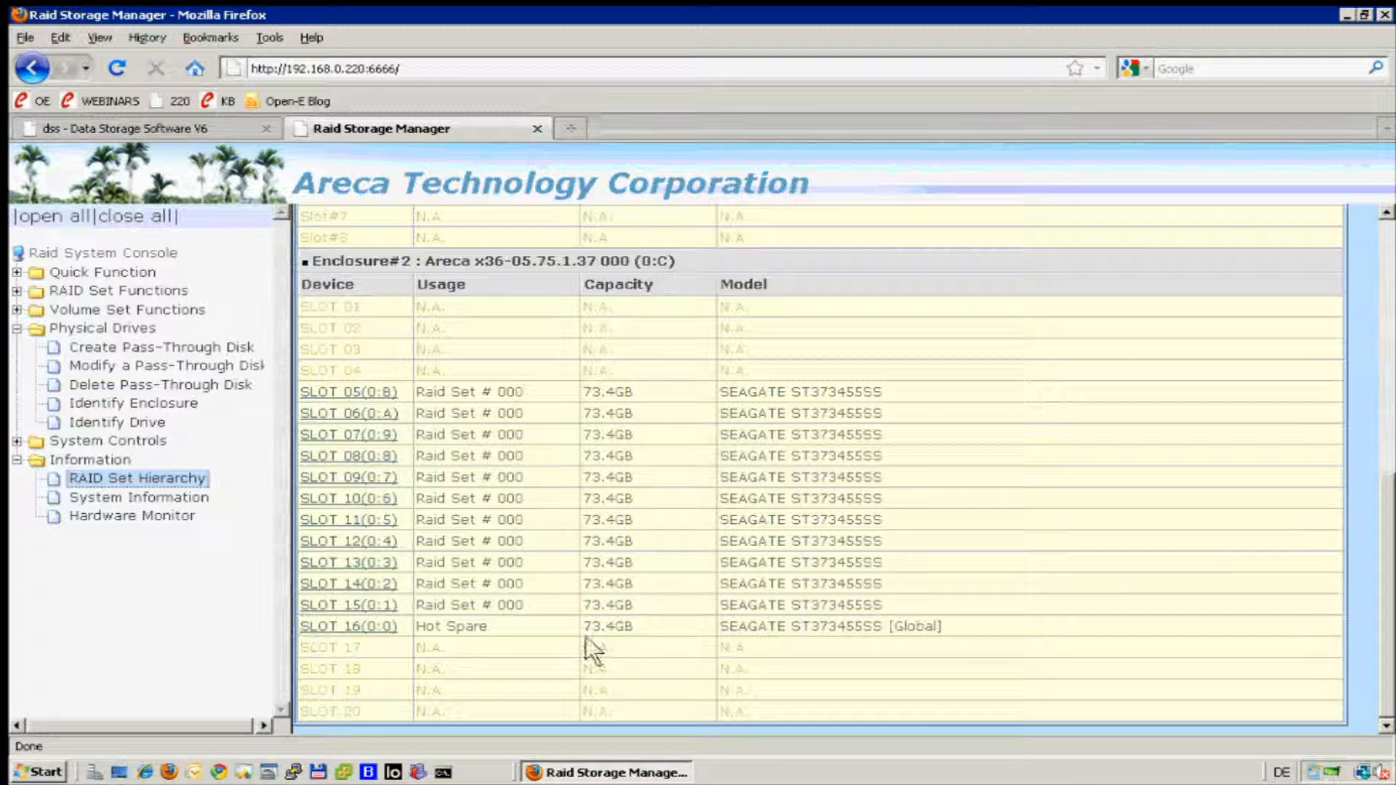
Open the Open-E Blog article "Why a HOT-SPARE Hard Disk is a bad idea?" in a new tab.
click(564, 122)
click(284, 94)
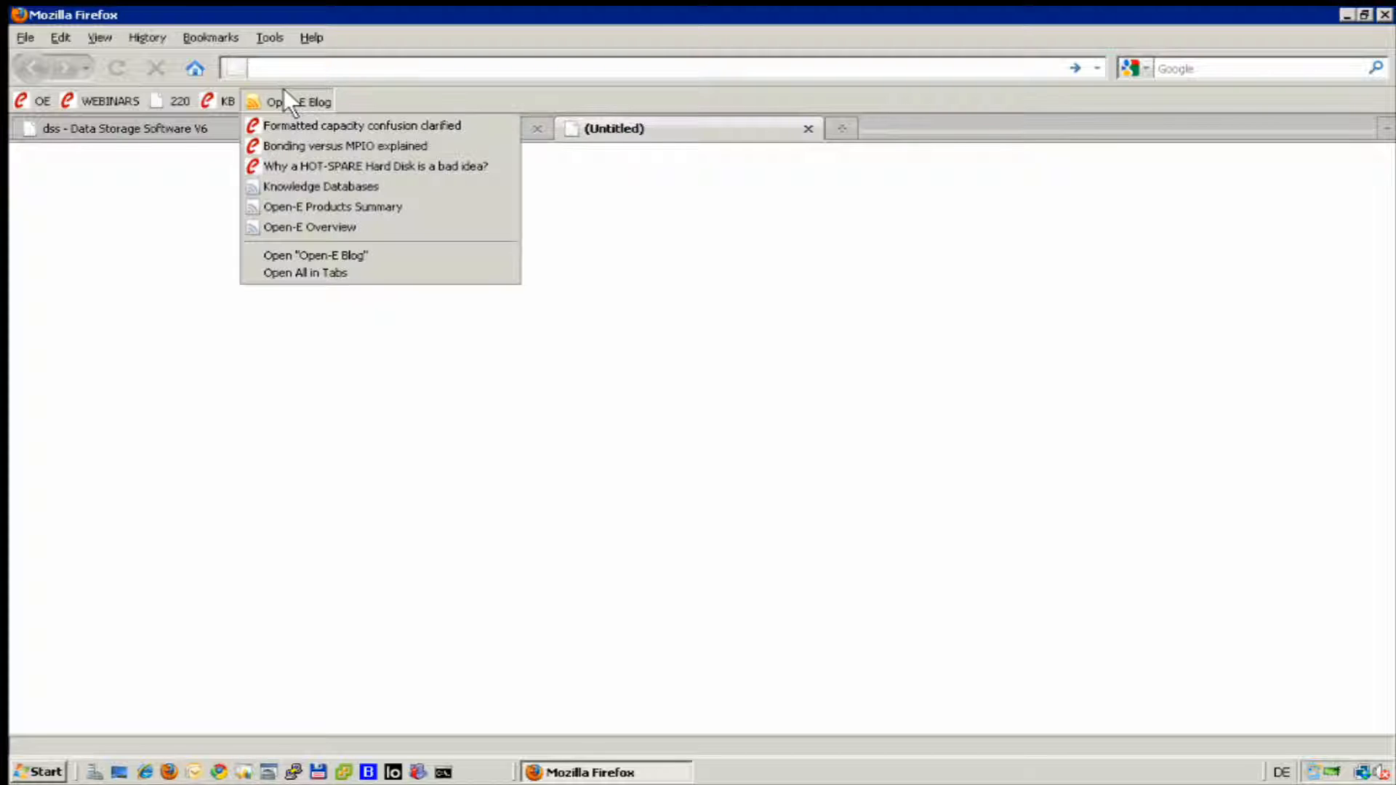
click(306, 159)
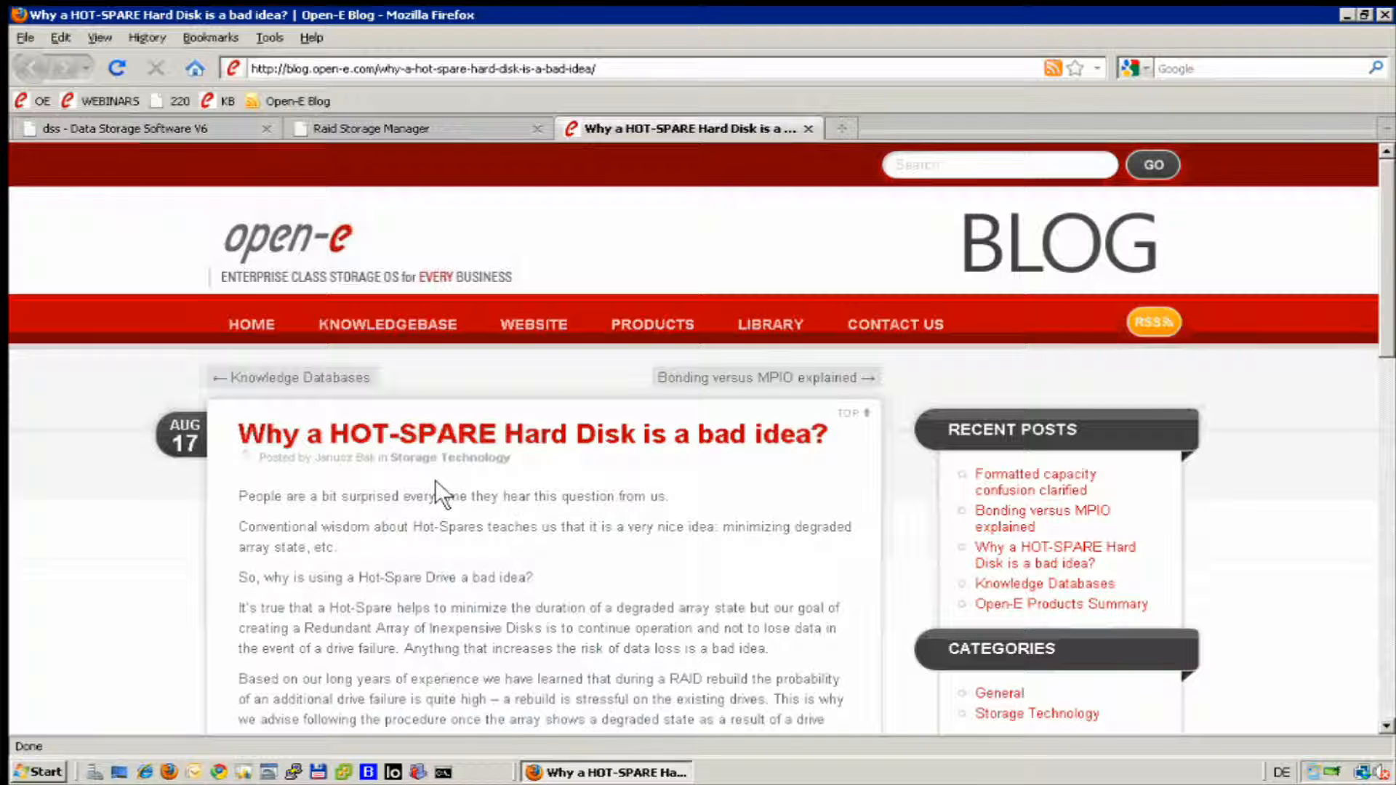
Return to the Raid Storage Manager and delete the global hot spare in SLOT 16 of Enclosure#2, confirming the operation.
click(433, 129)
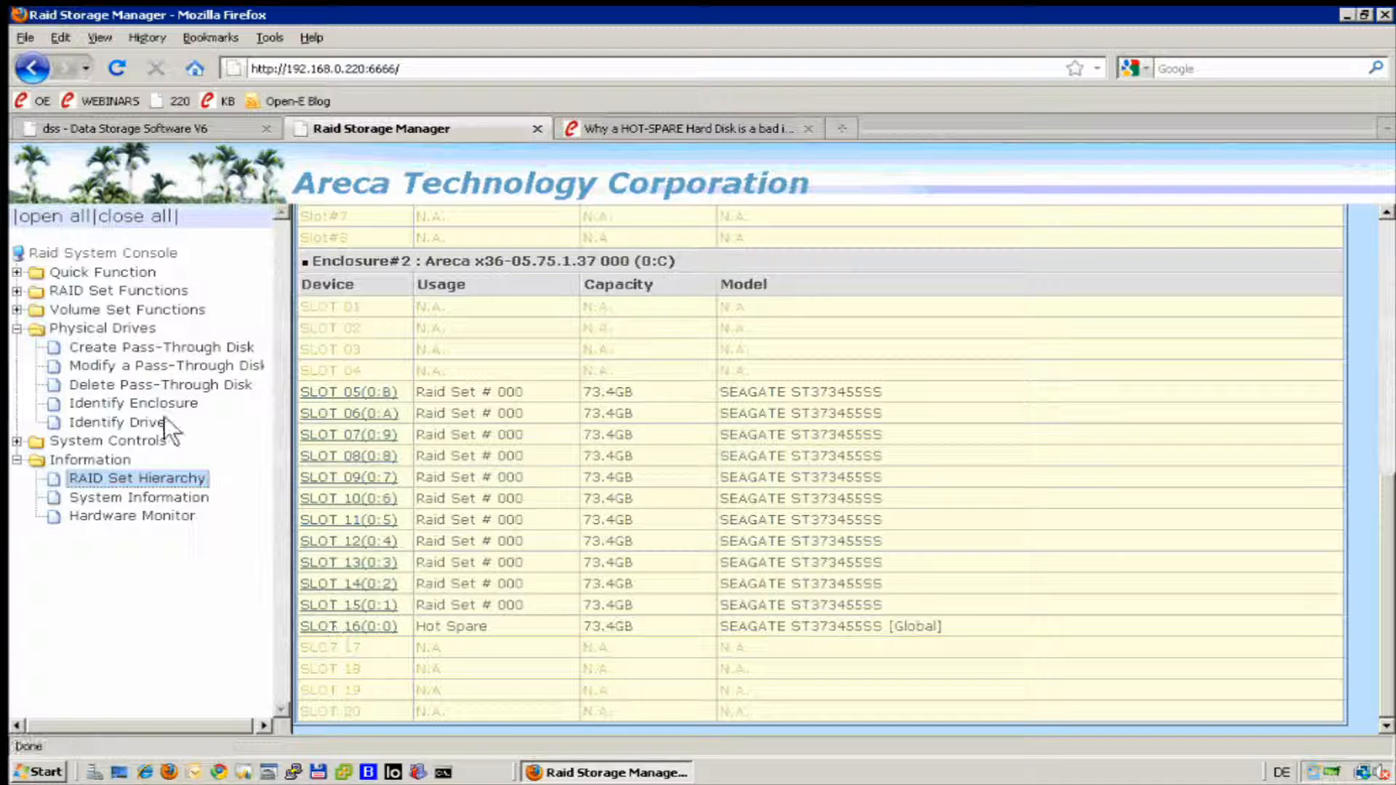
click(18, 310)
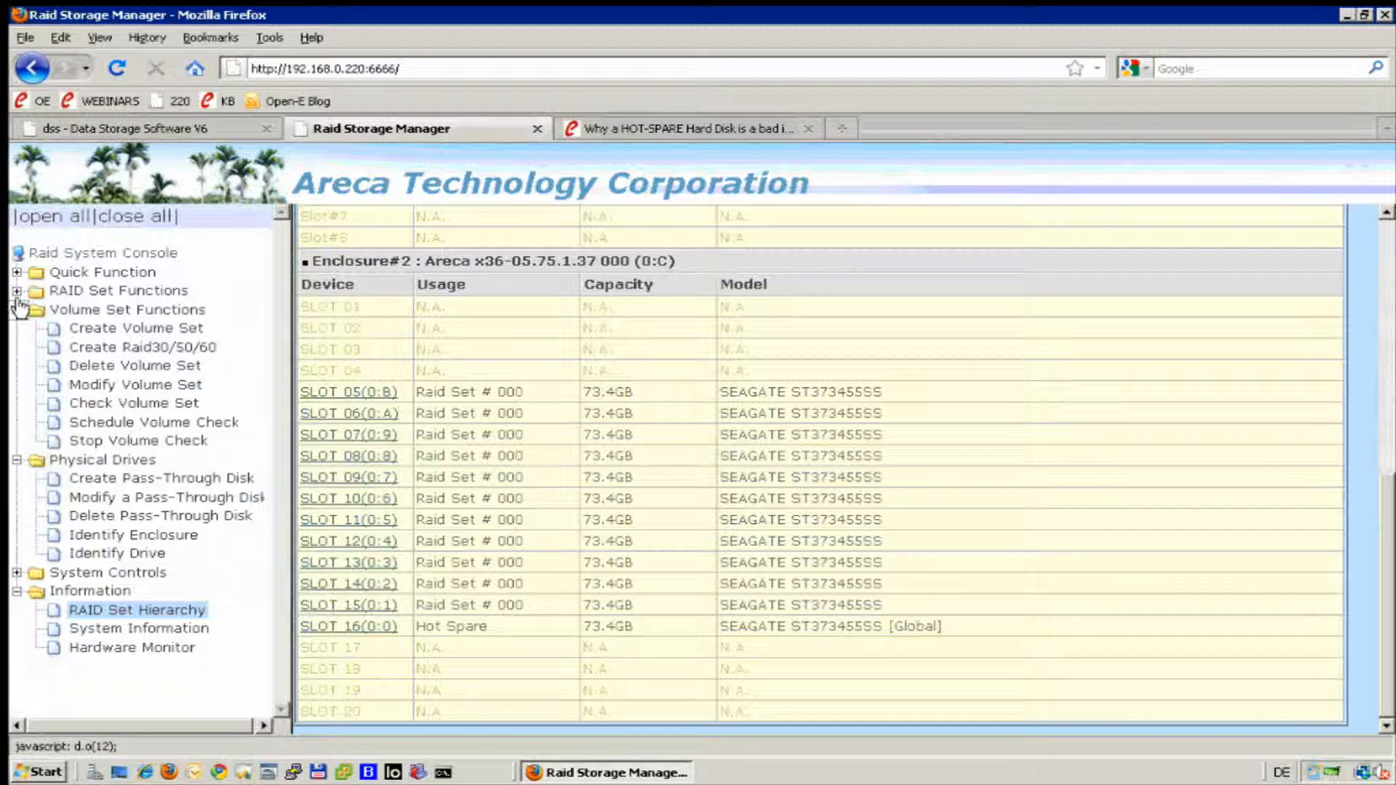
click(17, 291)
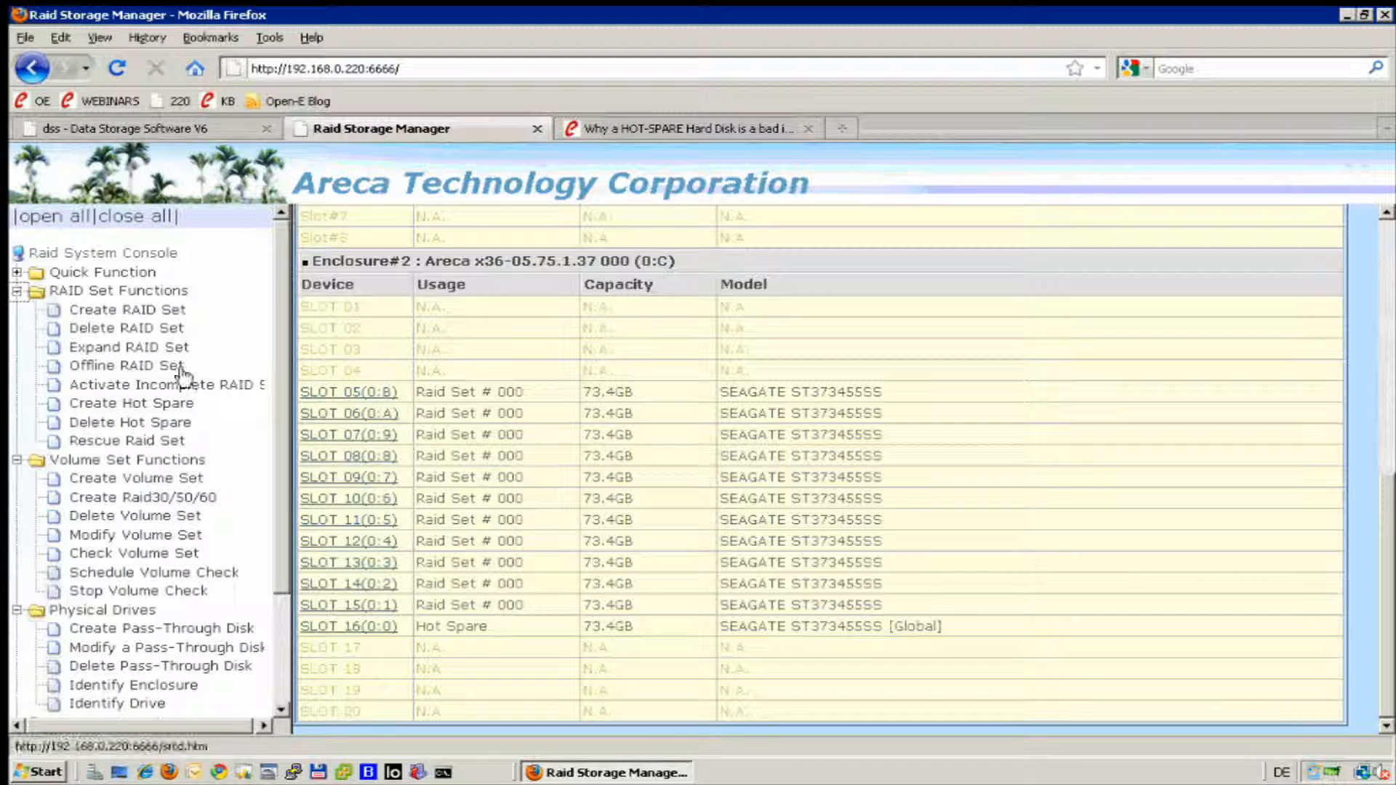
click(144, 425)
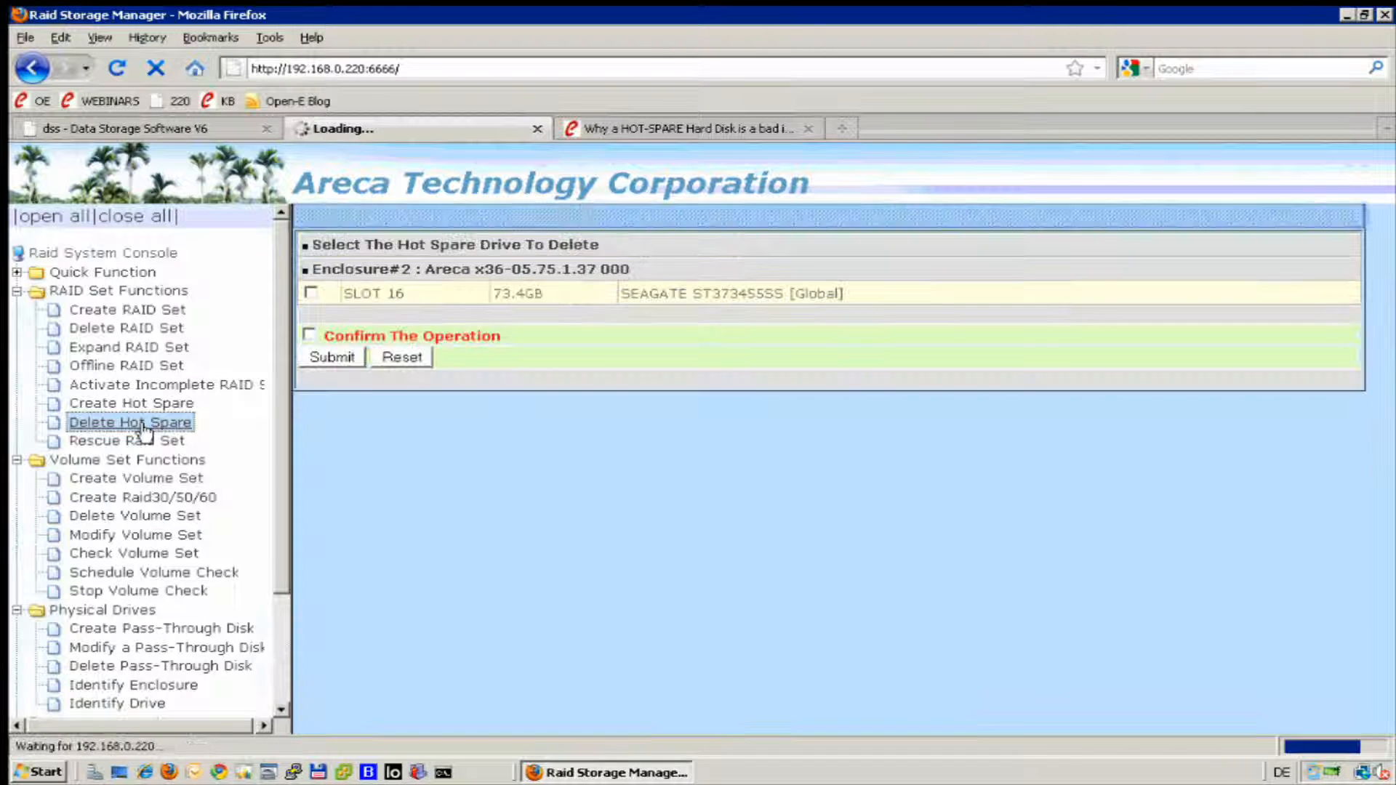
click(311, 292)
click(309, 334)
click(312, 349)
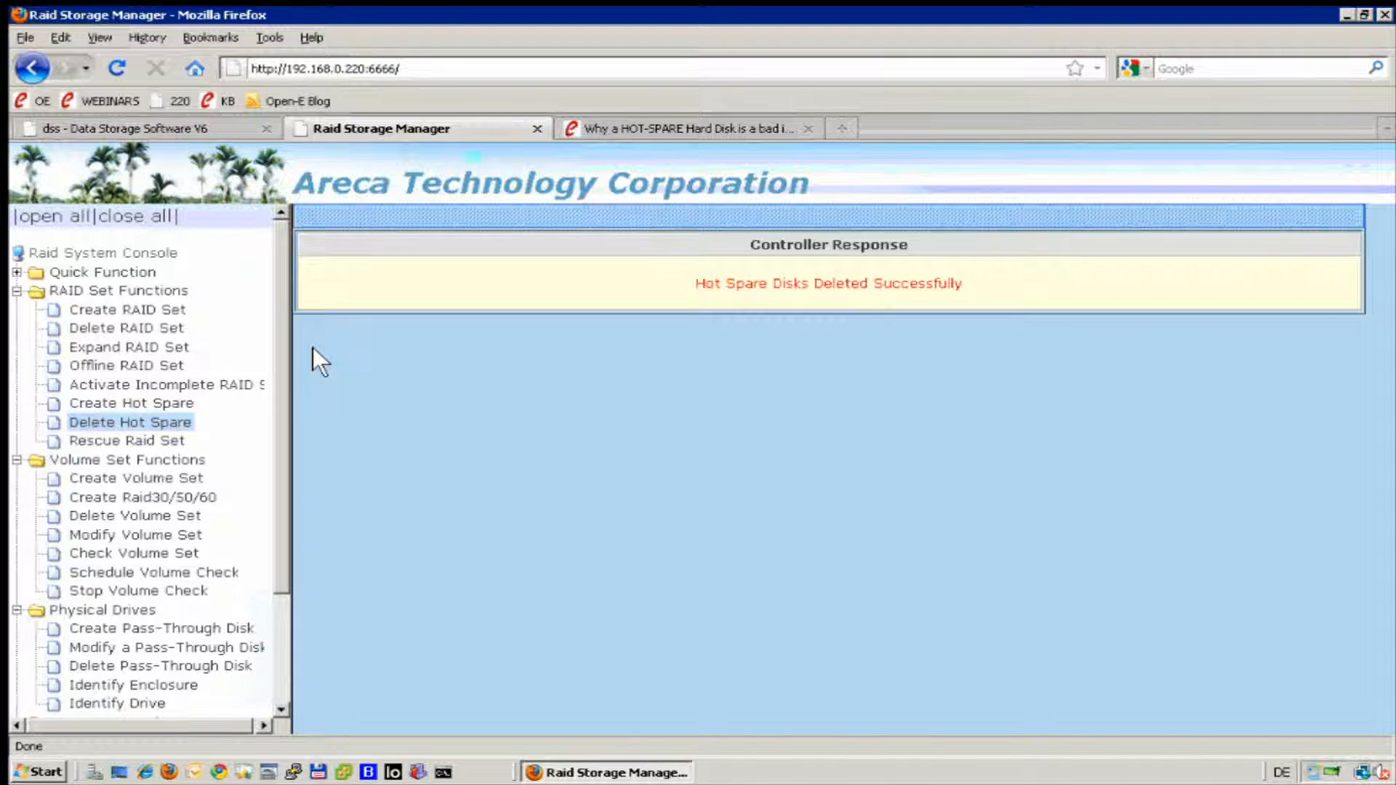
Prepare a pass-through disk from SLOT 16 with Write Back cache and SCSI address 0:0:1, and mark the operation as confirmed.
click(183, 633)
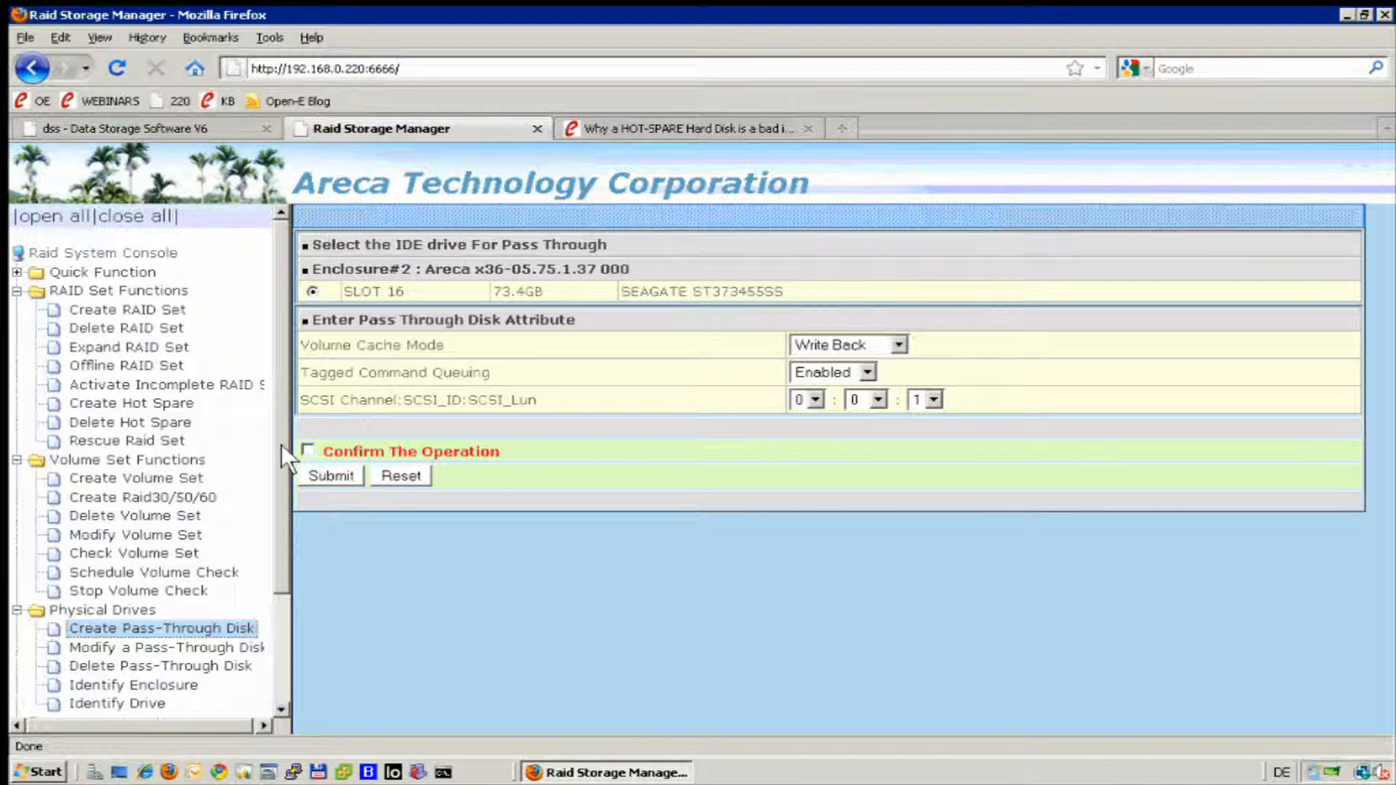
click(302, 452)
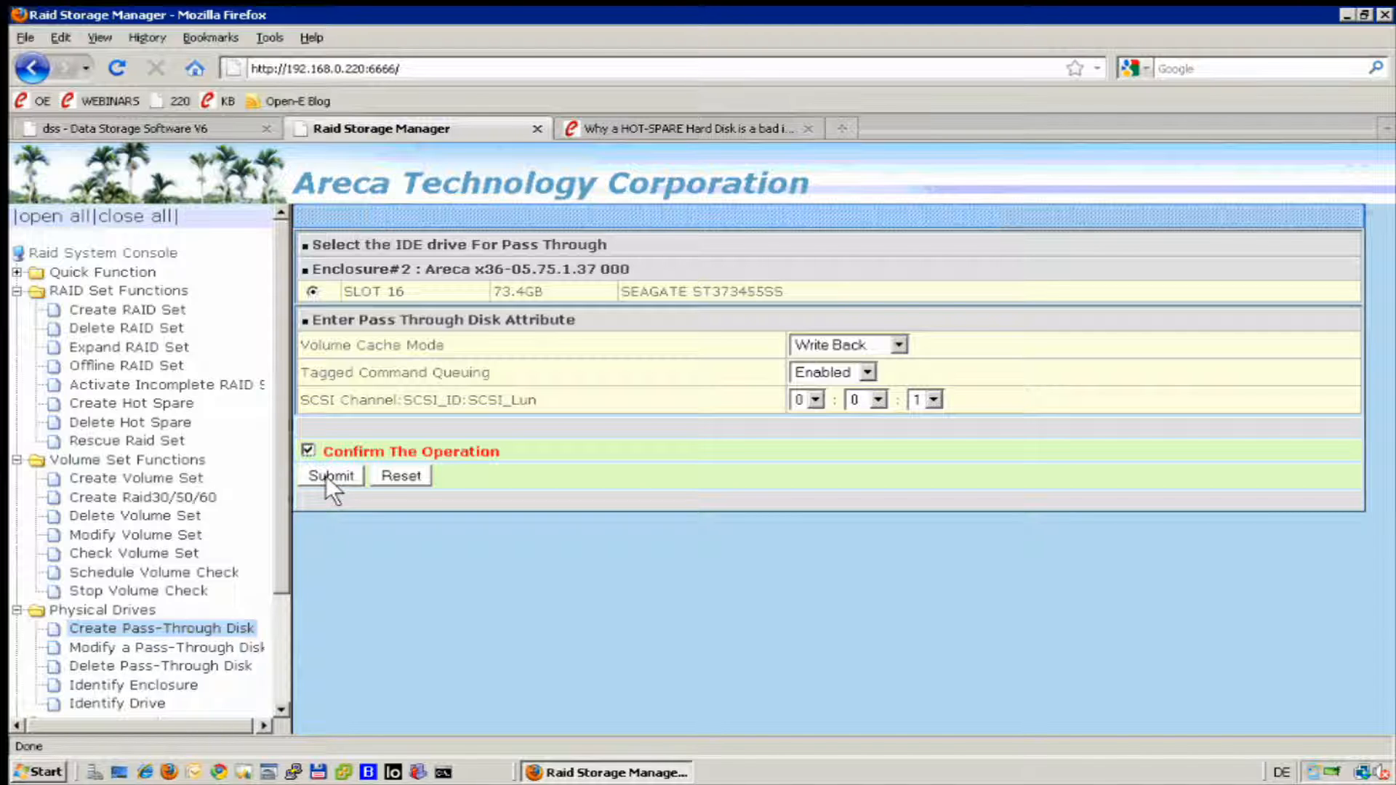
Switch to Data Storage Software V6 and check the size of Unit S001 in the volume manager's volume groups.
click(189, 118)
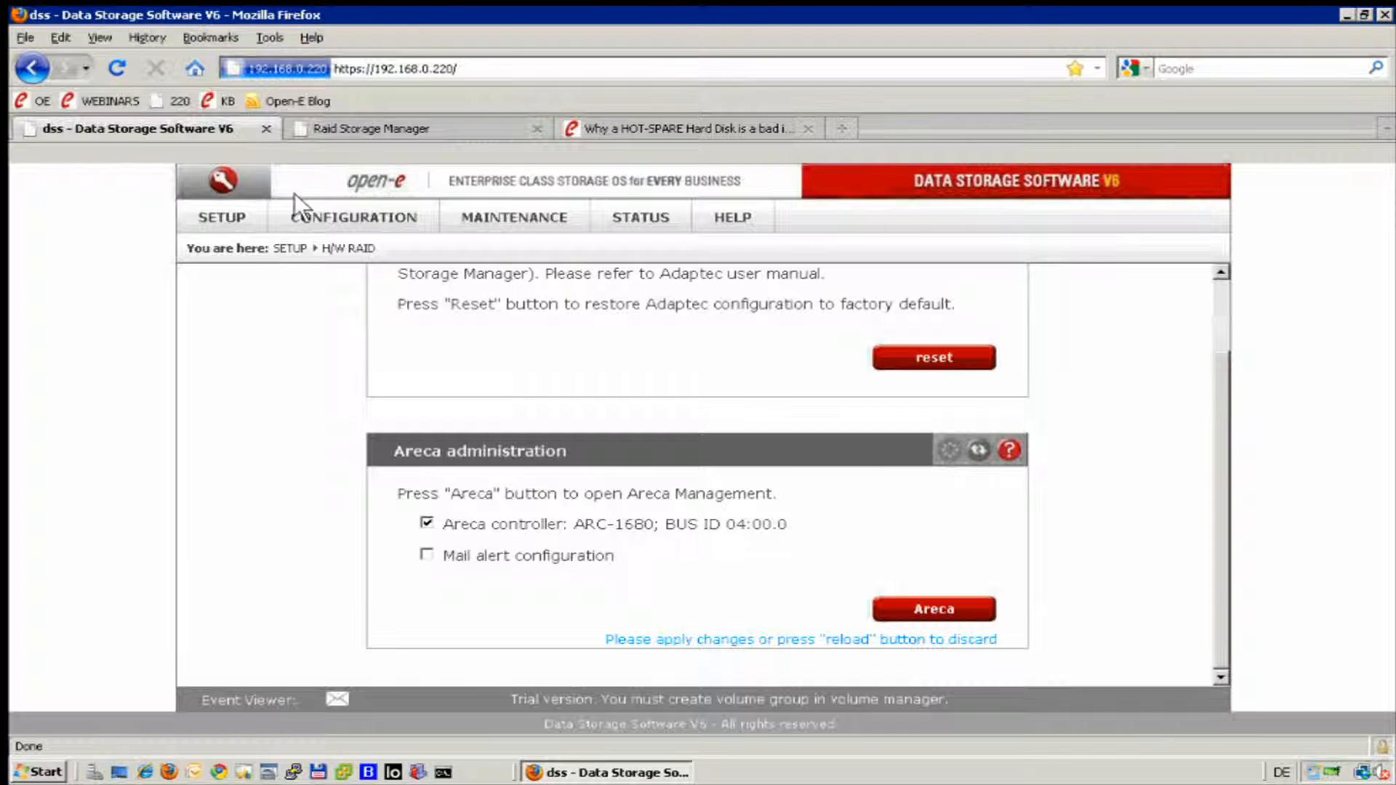
mouse_move(307, 207)
mouse_move(494, 243)
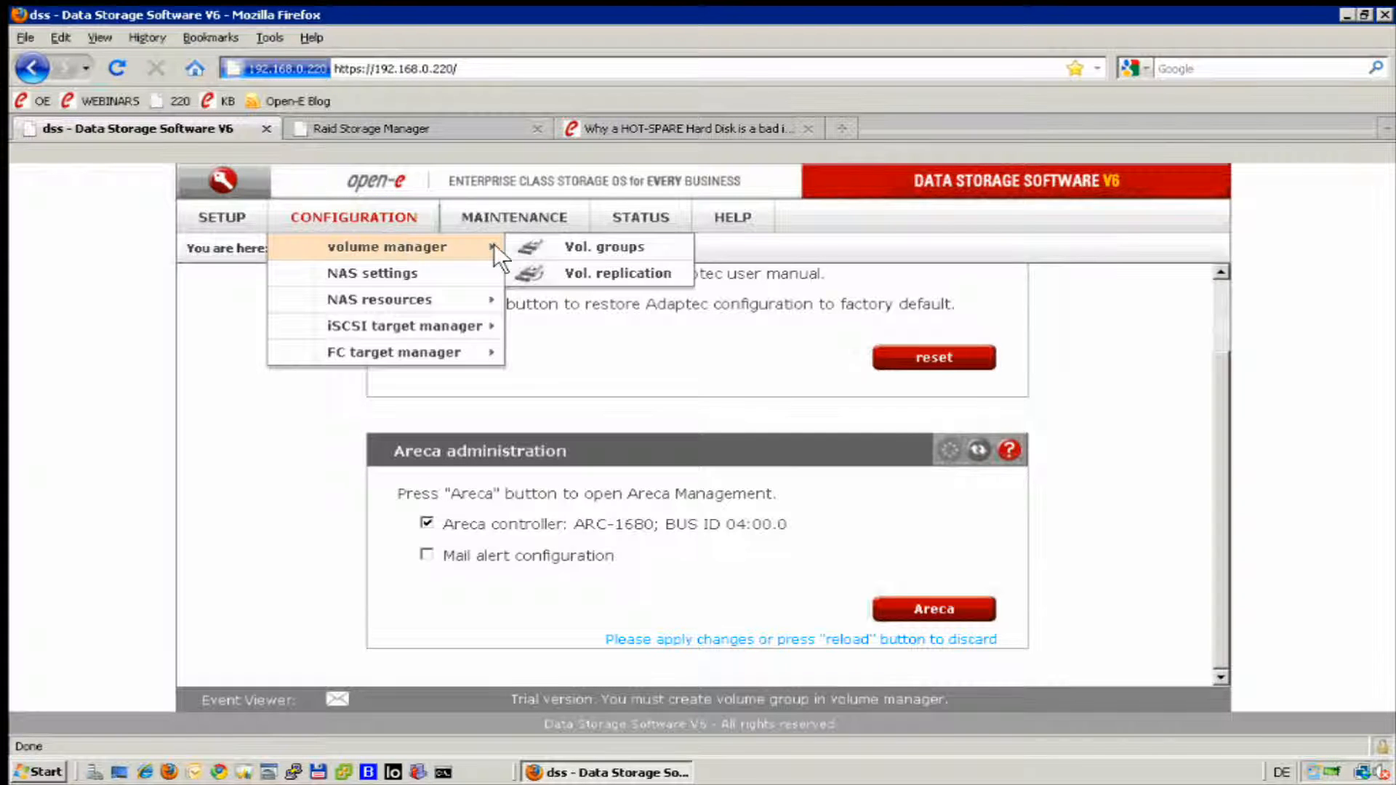
click(549, 248)
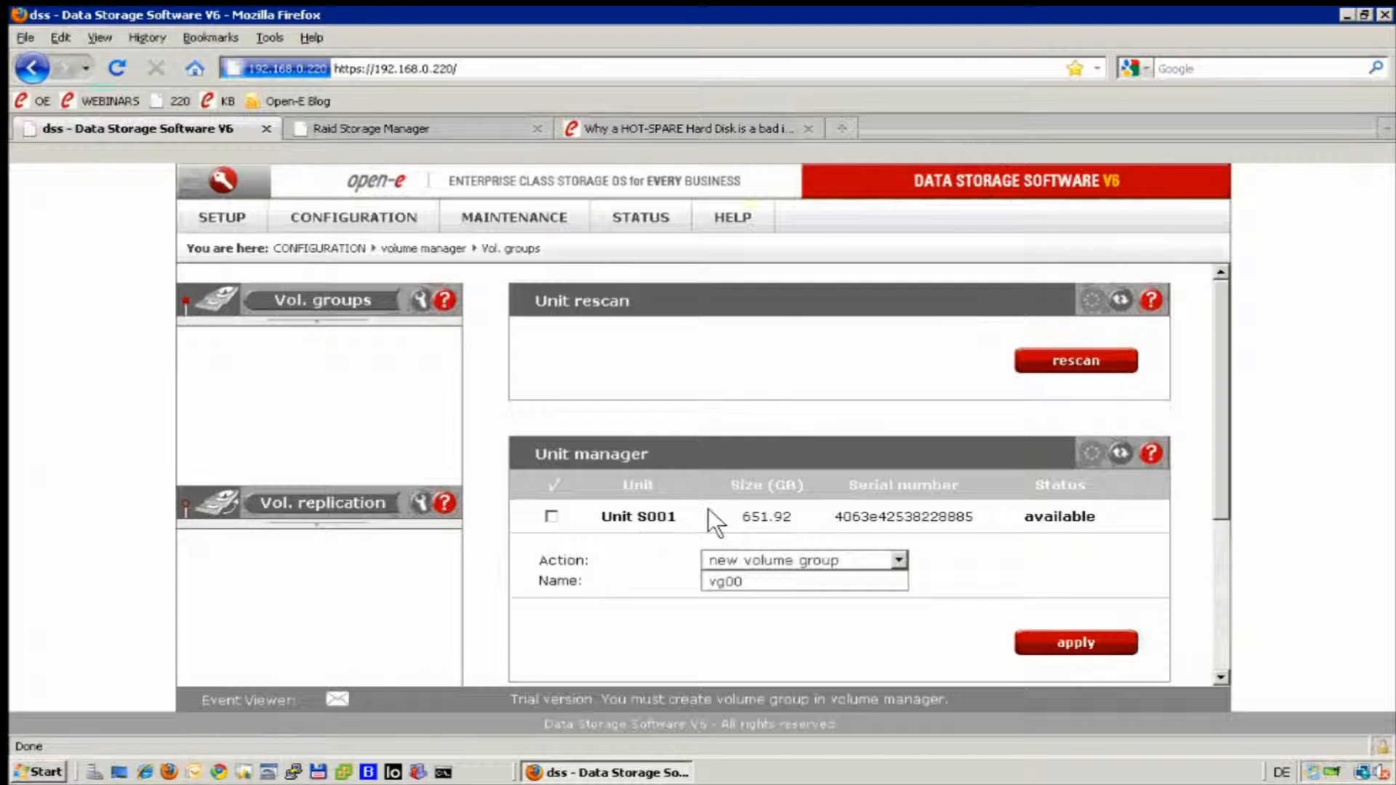
drag(708, 509, 840, 517)
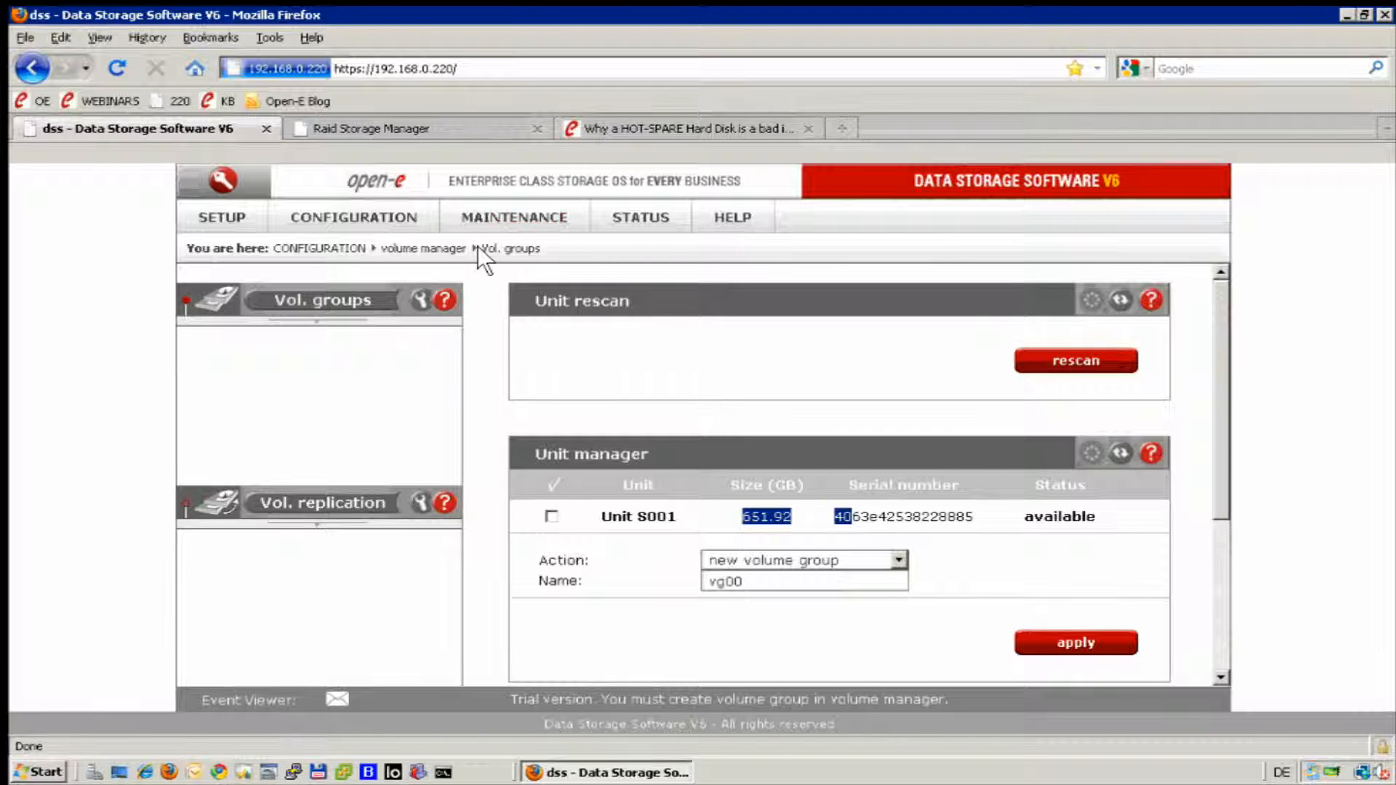
Return to the Raid Storage Manager and submit the creation of the SLOT 16 pass-through disk.
click(452, 128)
click(318, 474)
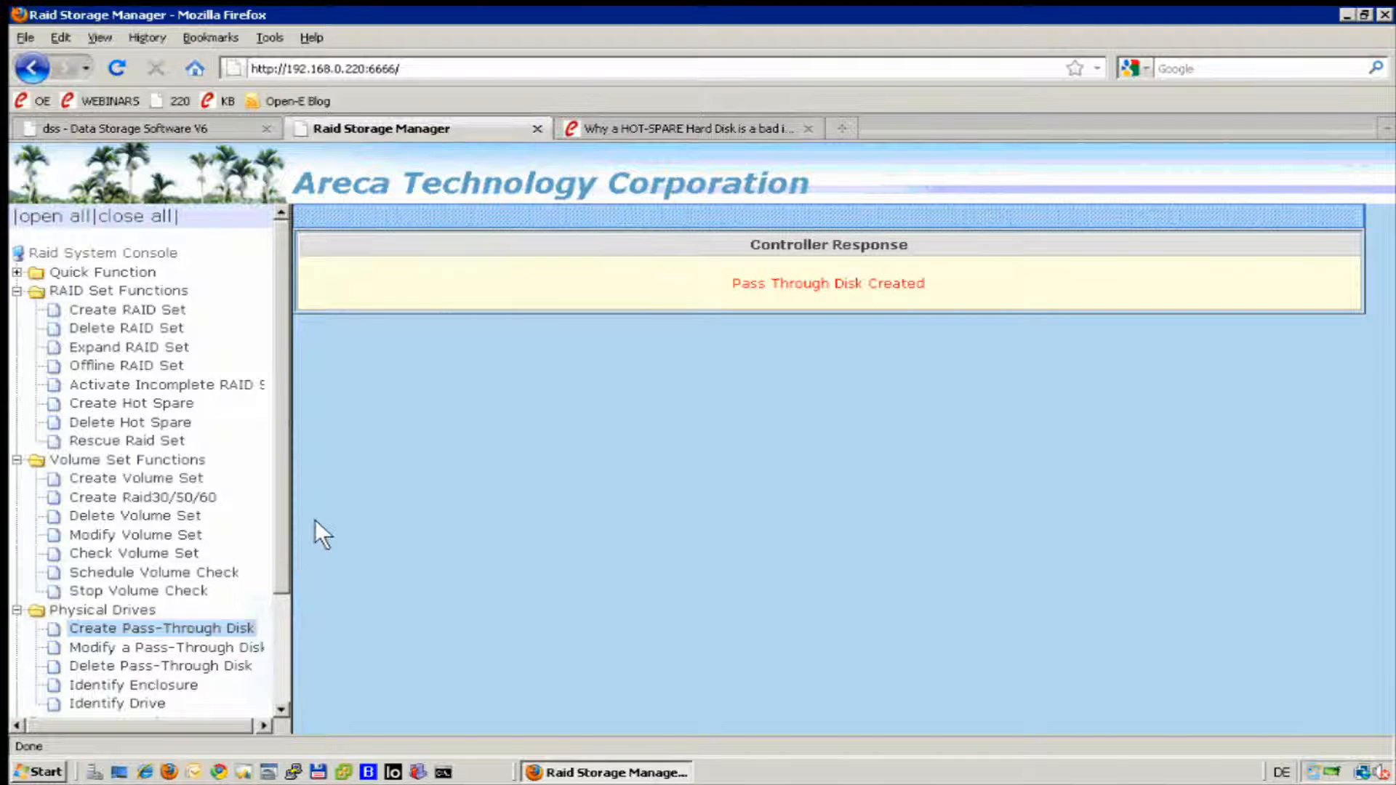
Review the RAID set hierarchy and check the disk capacity in the device information of Enclosure#2 SLOT 05.
drag(277, 560, 272, 670)
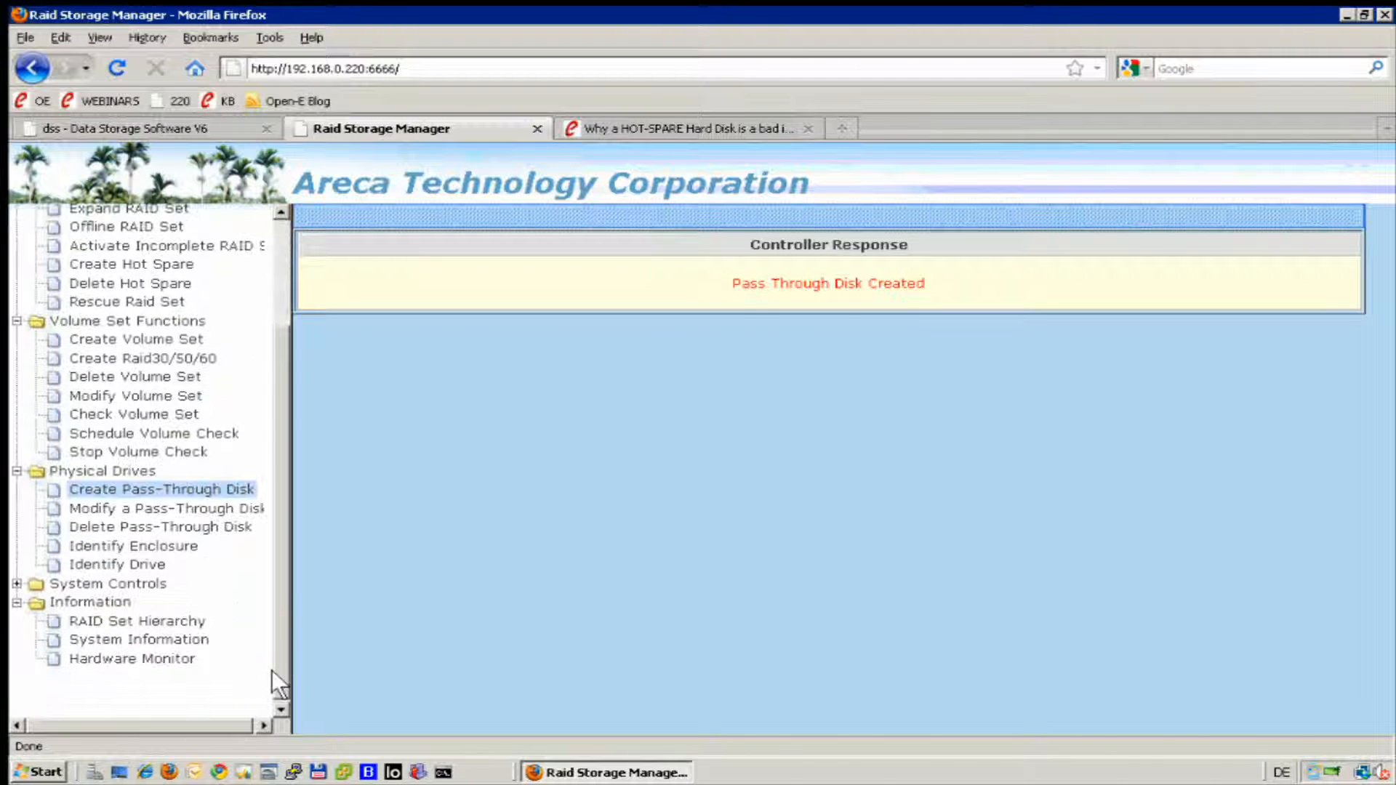
click(148, 622)
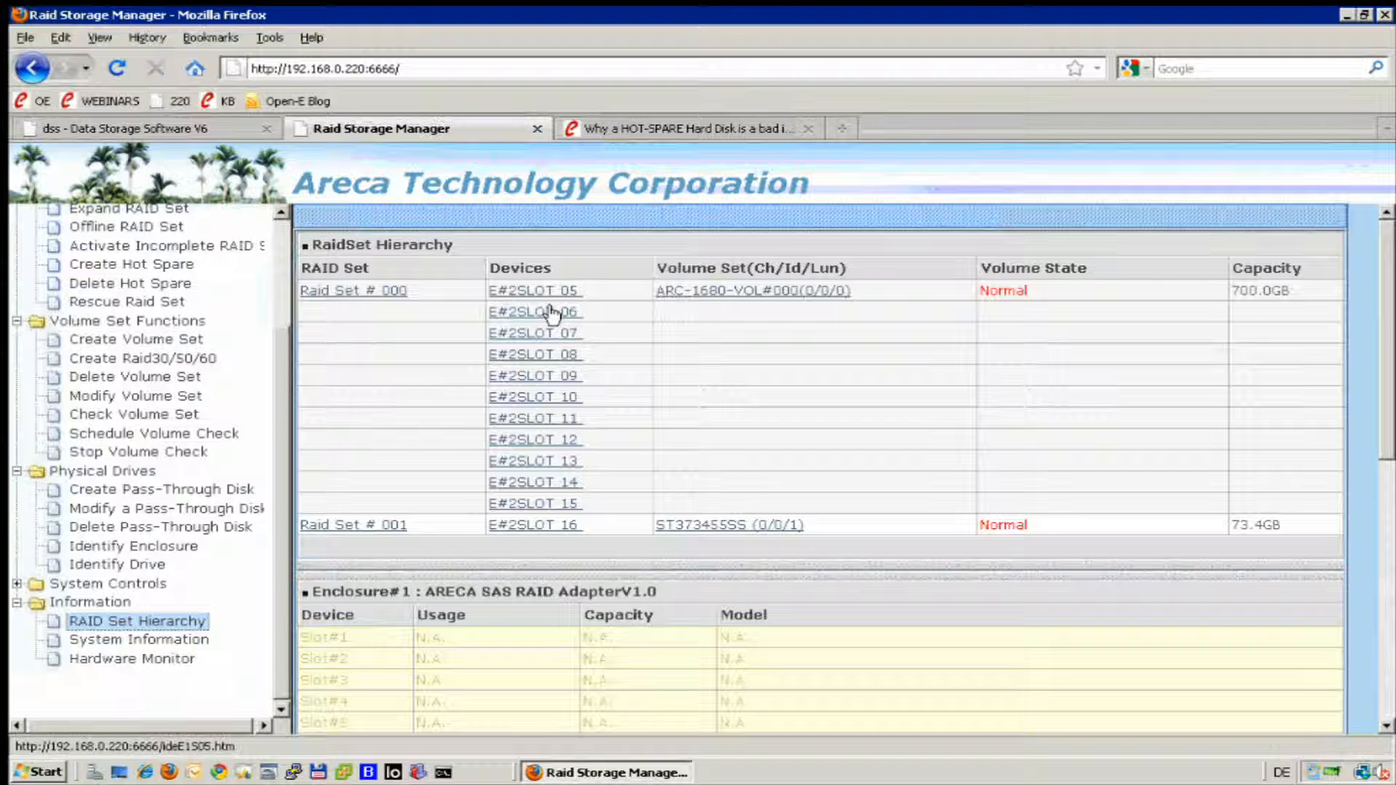
click(534, 292)
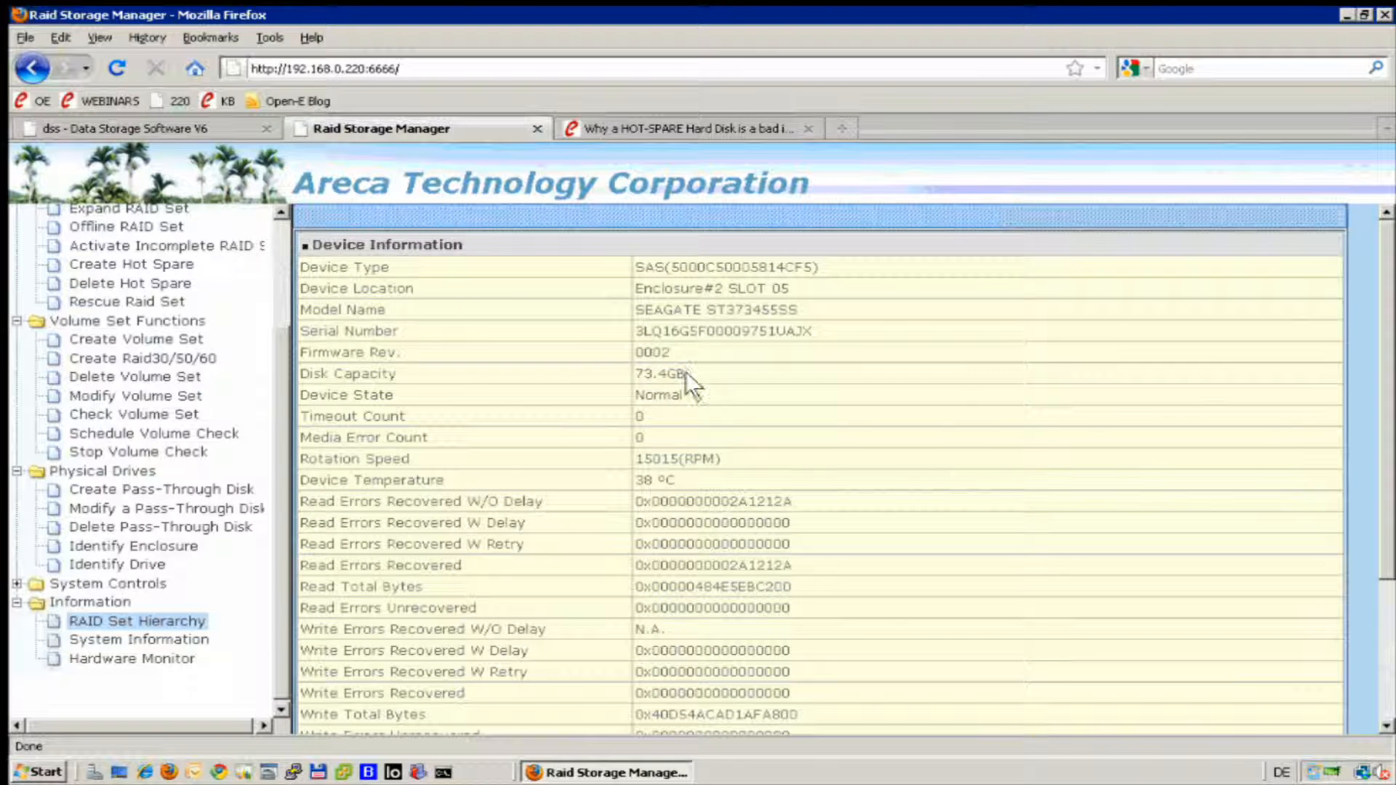
double_click(686, 372)
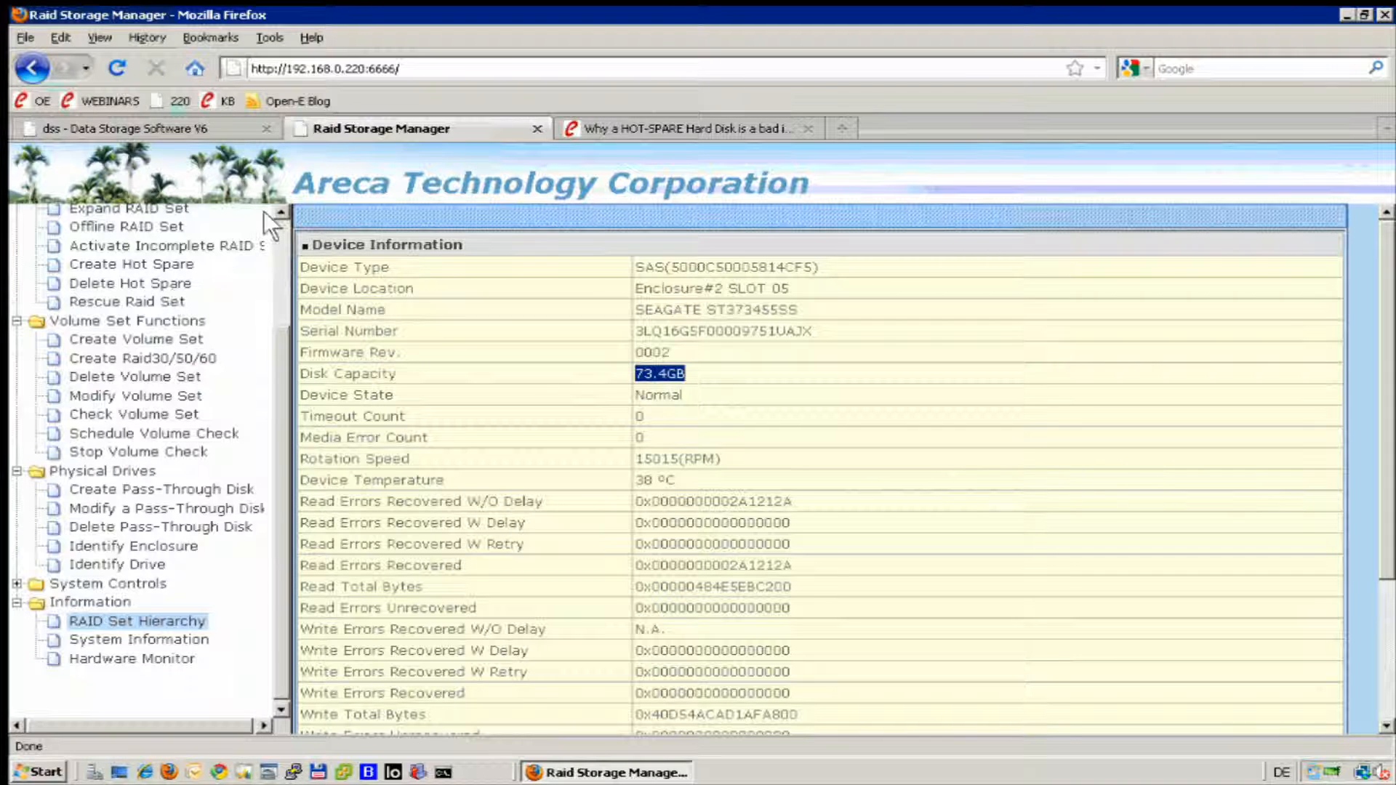
Rescan the units in Data Storage Software V6 and create the new volume group vg00 from Unit S001, accepting the data erasure.
click(210, 129)
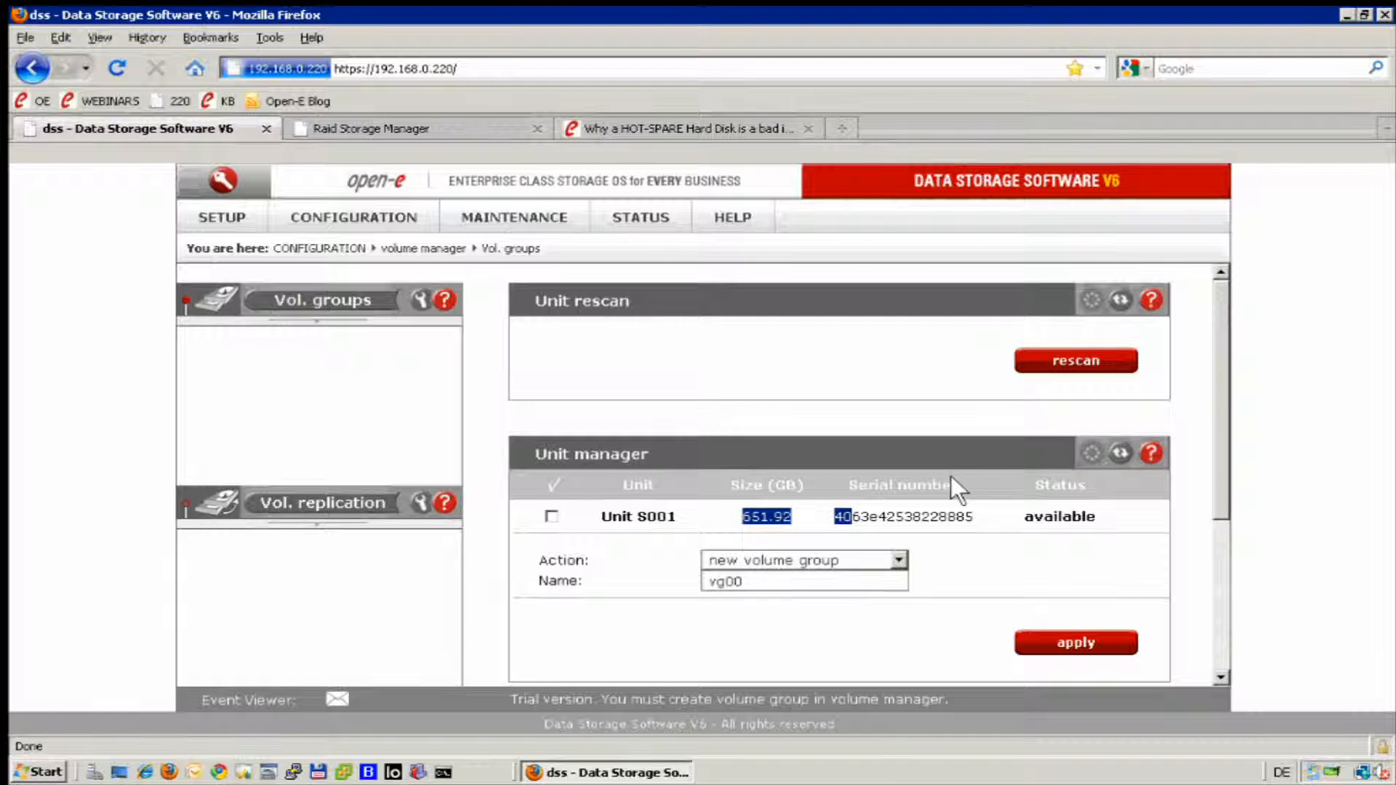
click(1041, 347)
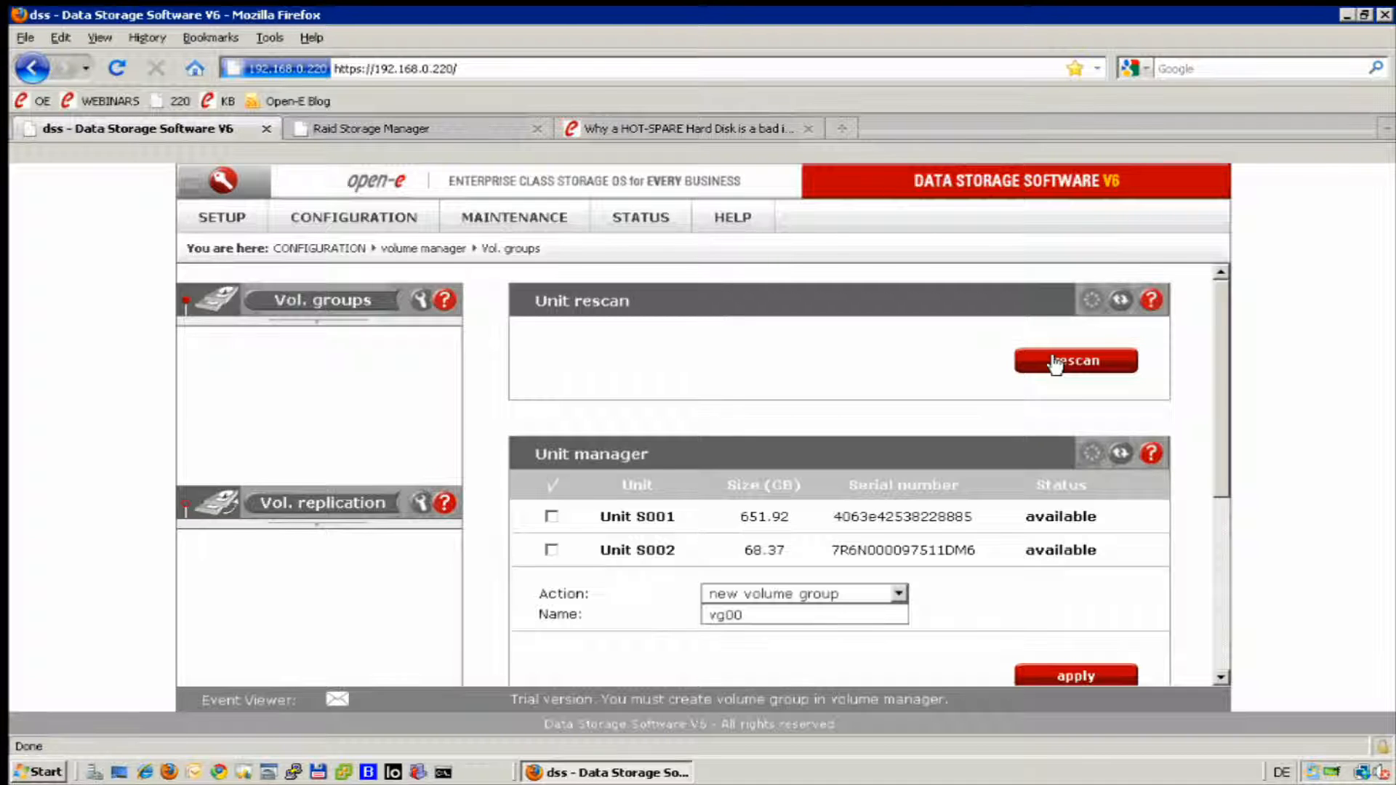
scroll(618, 425, down, 1)
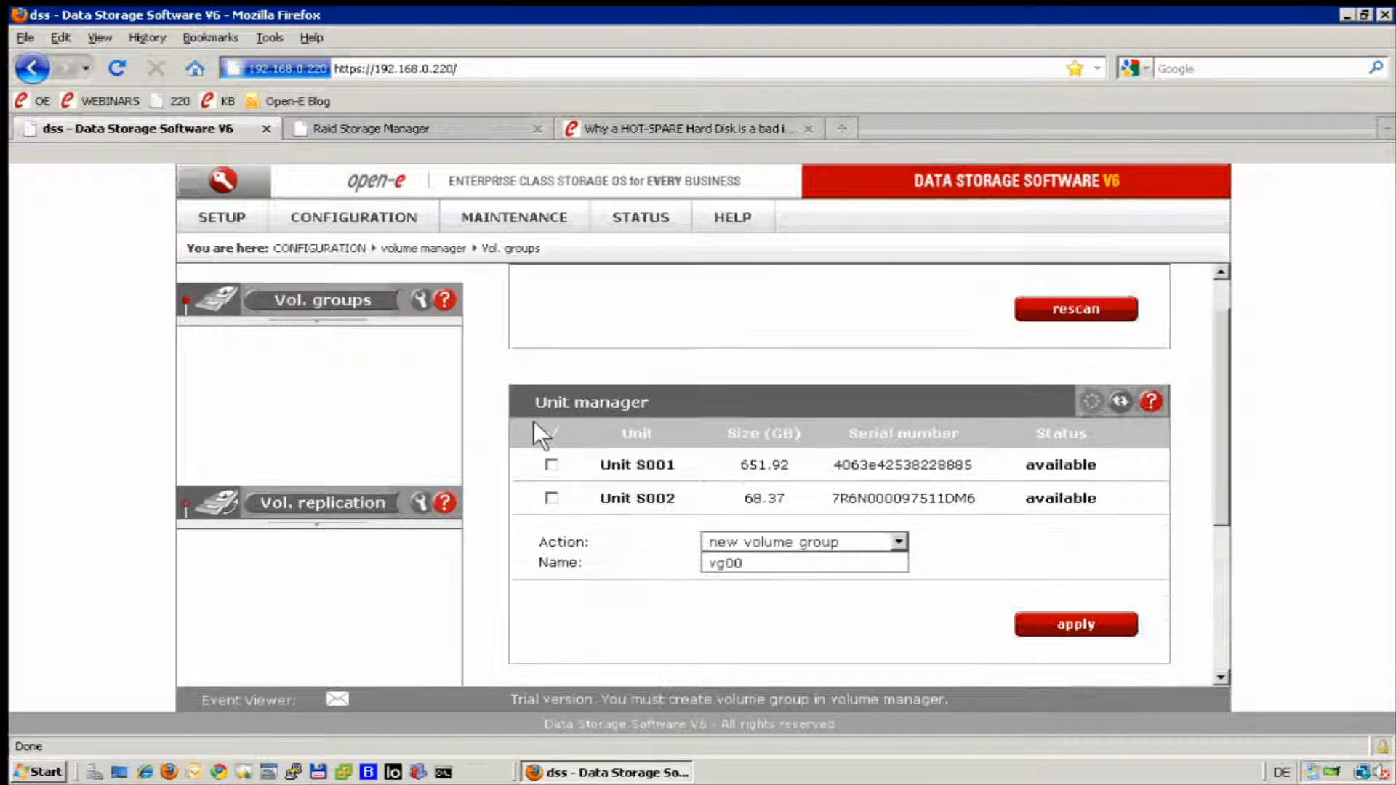
click(550, 464)
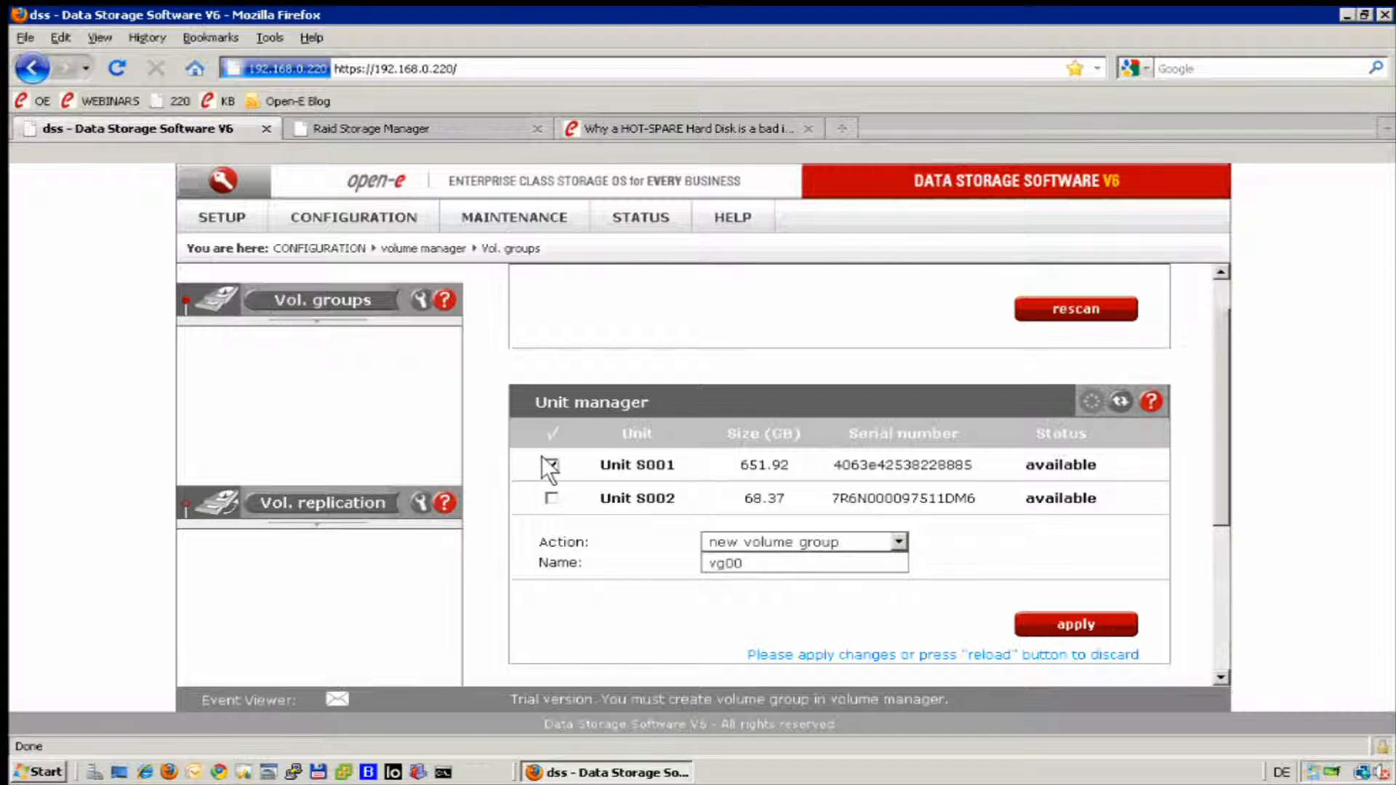
click(1051, 624)
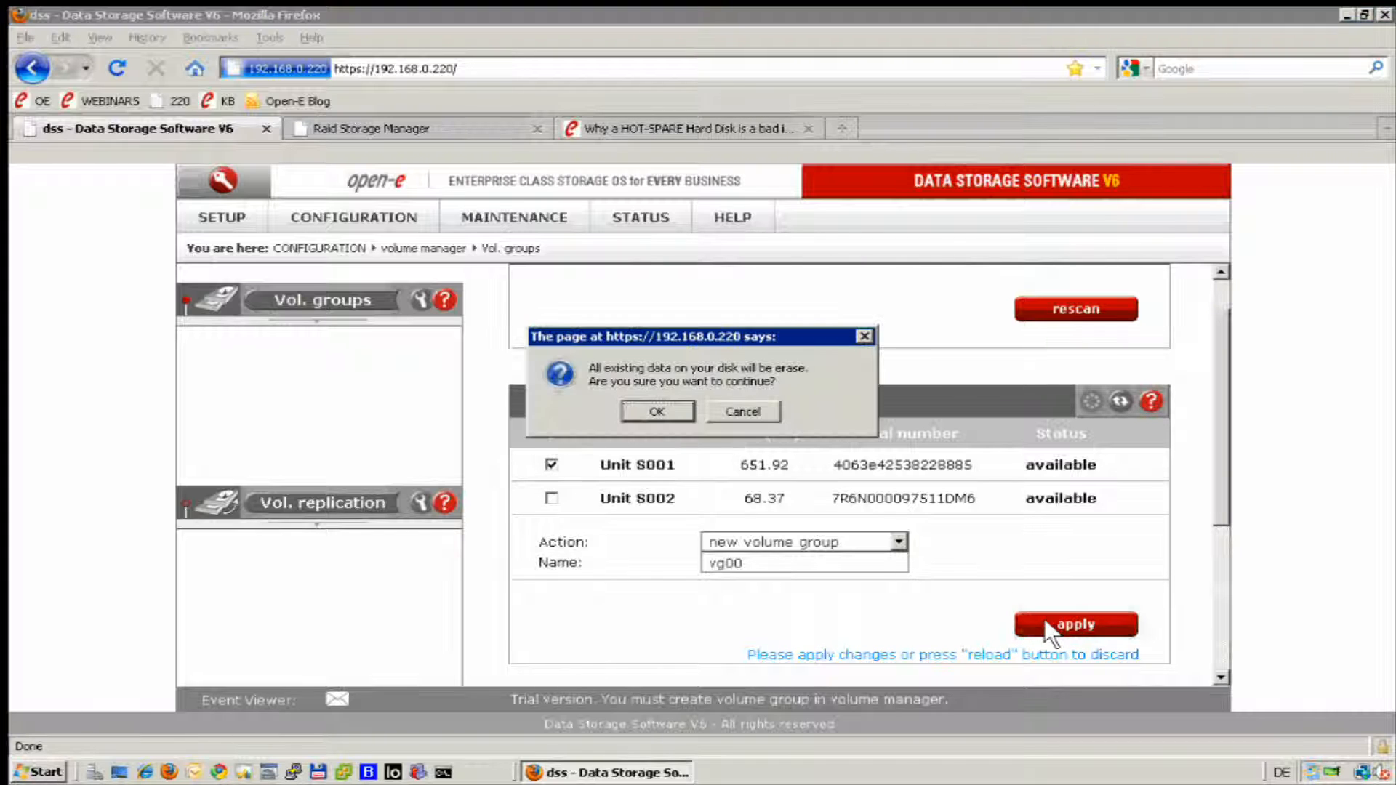
click(640, 410)
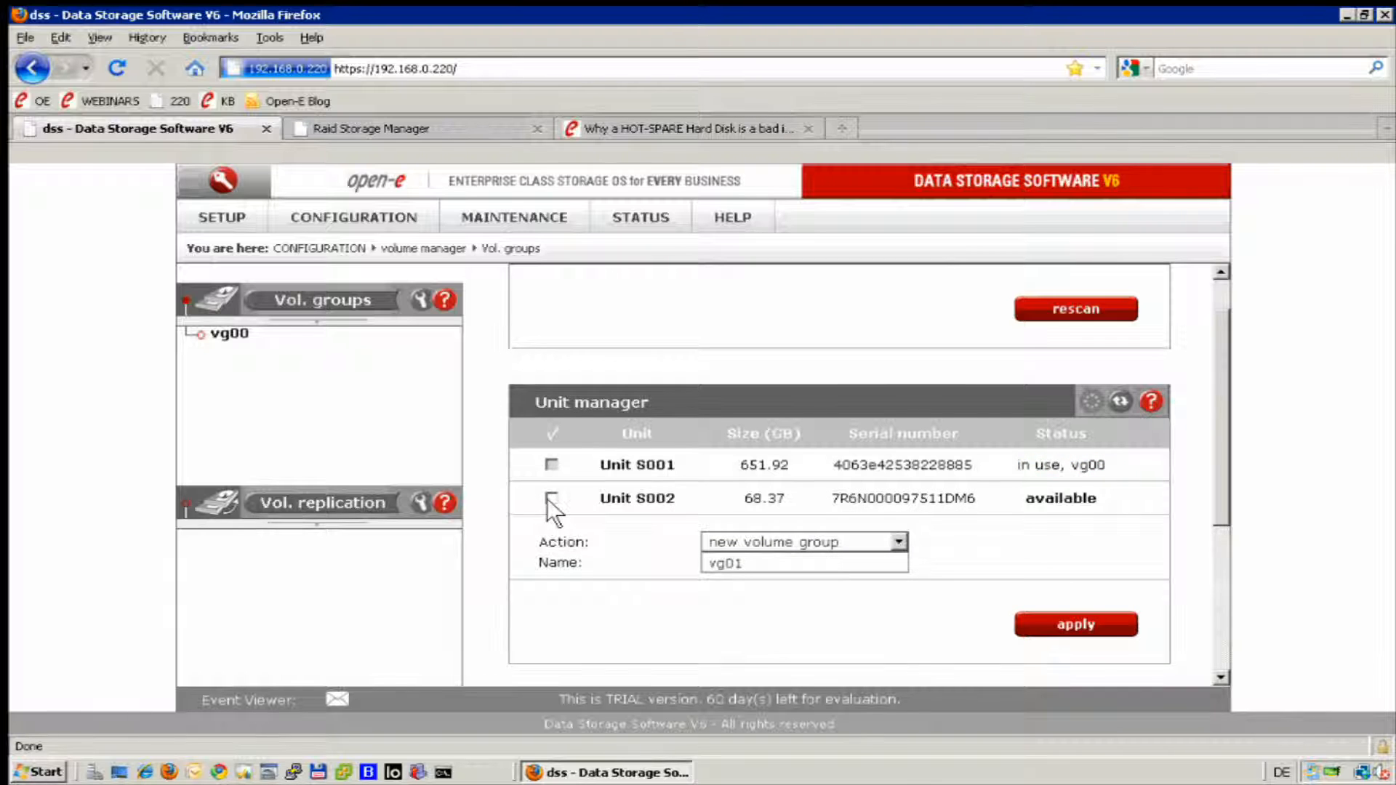
click(899, 543)
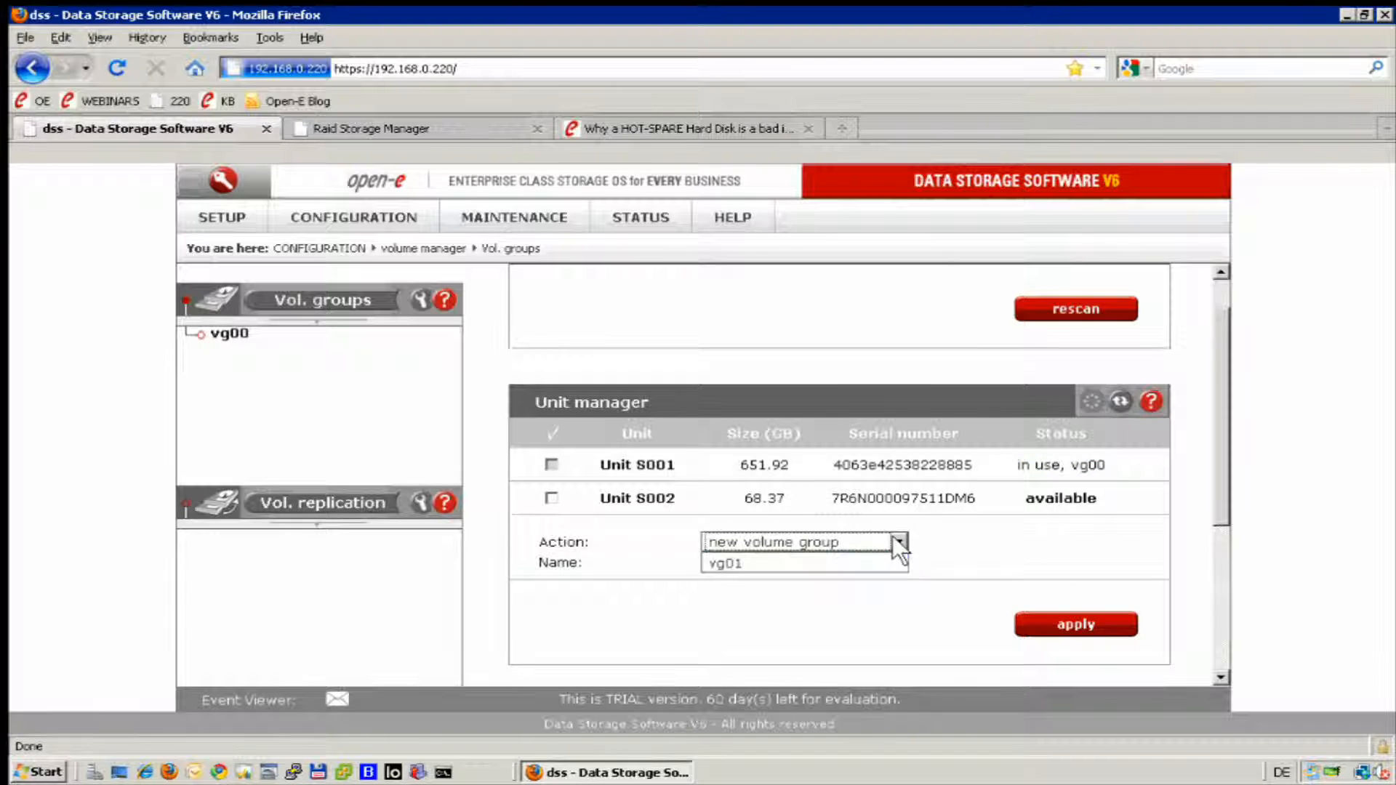
click(893, 538)
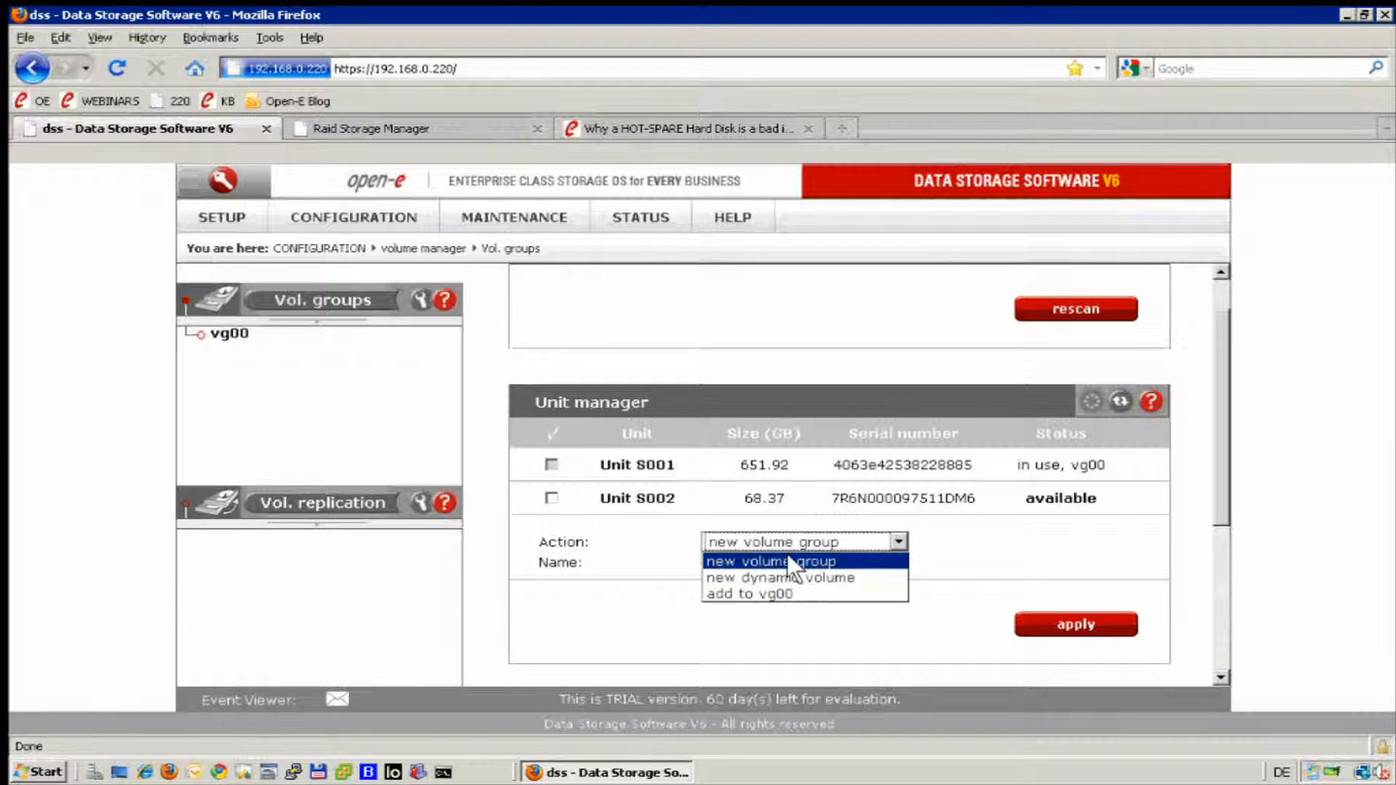
click(745, 592)
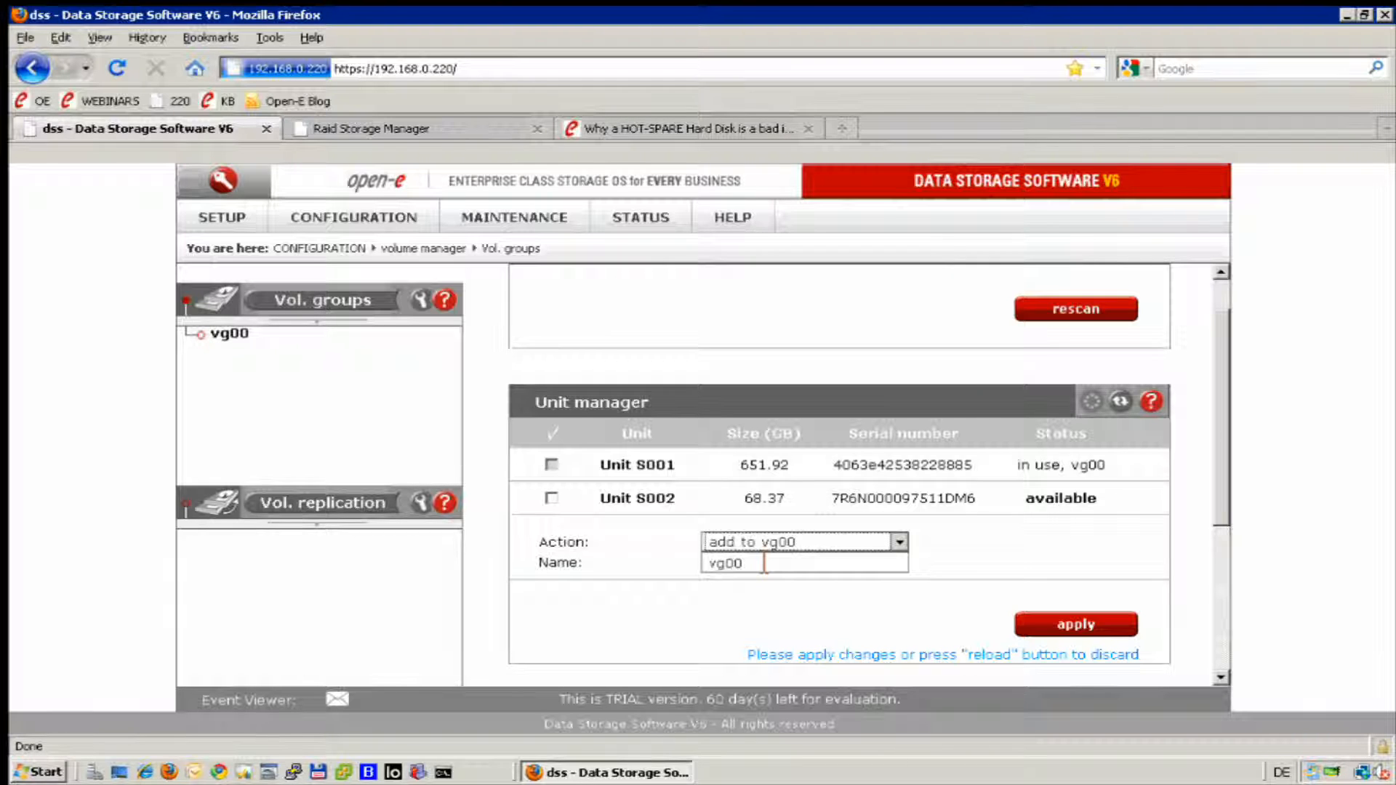
Create the new volume group vg01 from Unit S002, accepting the data erasure.
click(546, 497)
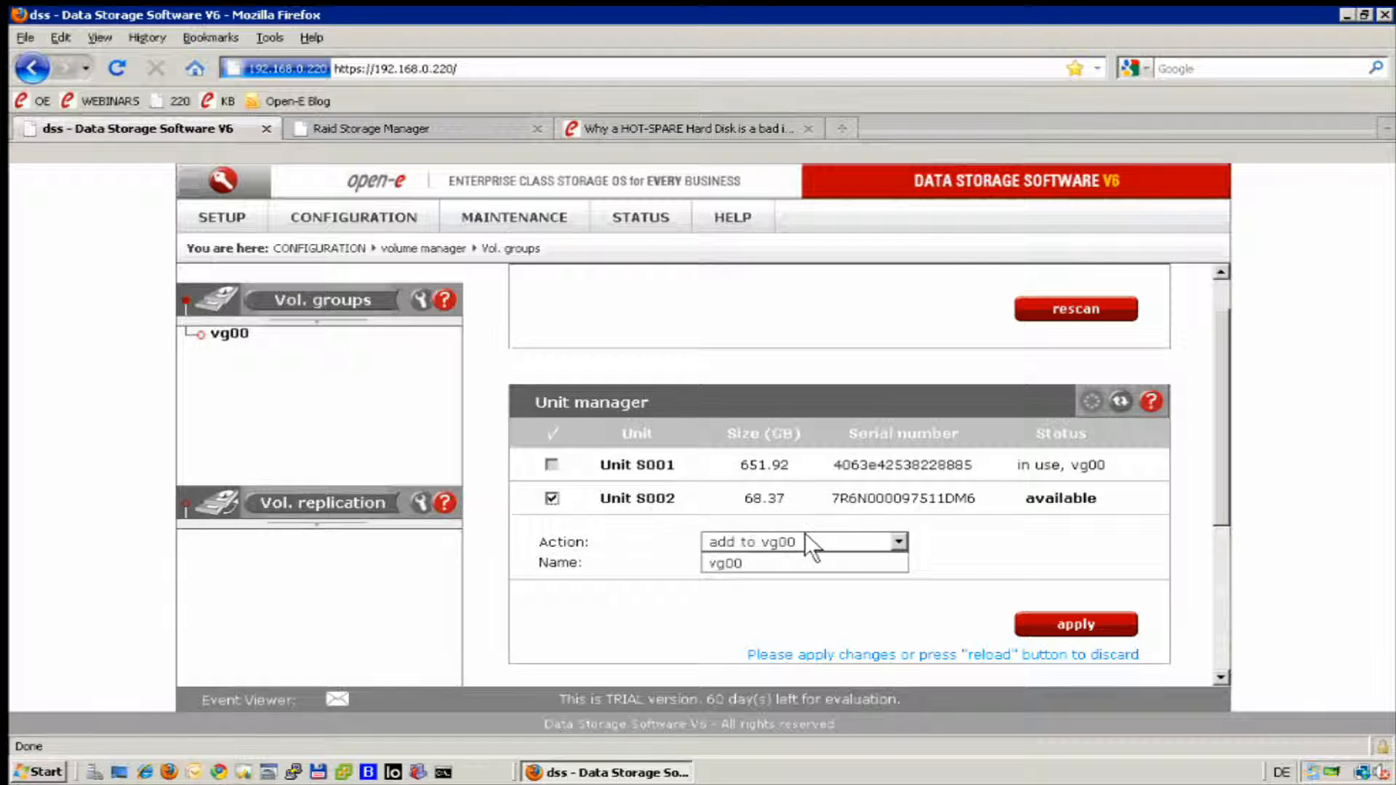
click(894, 540)
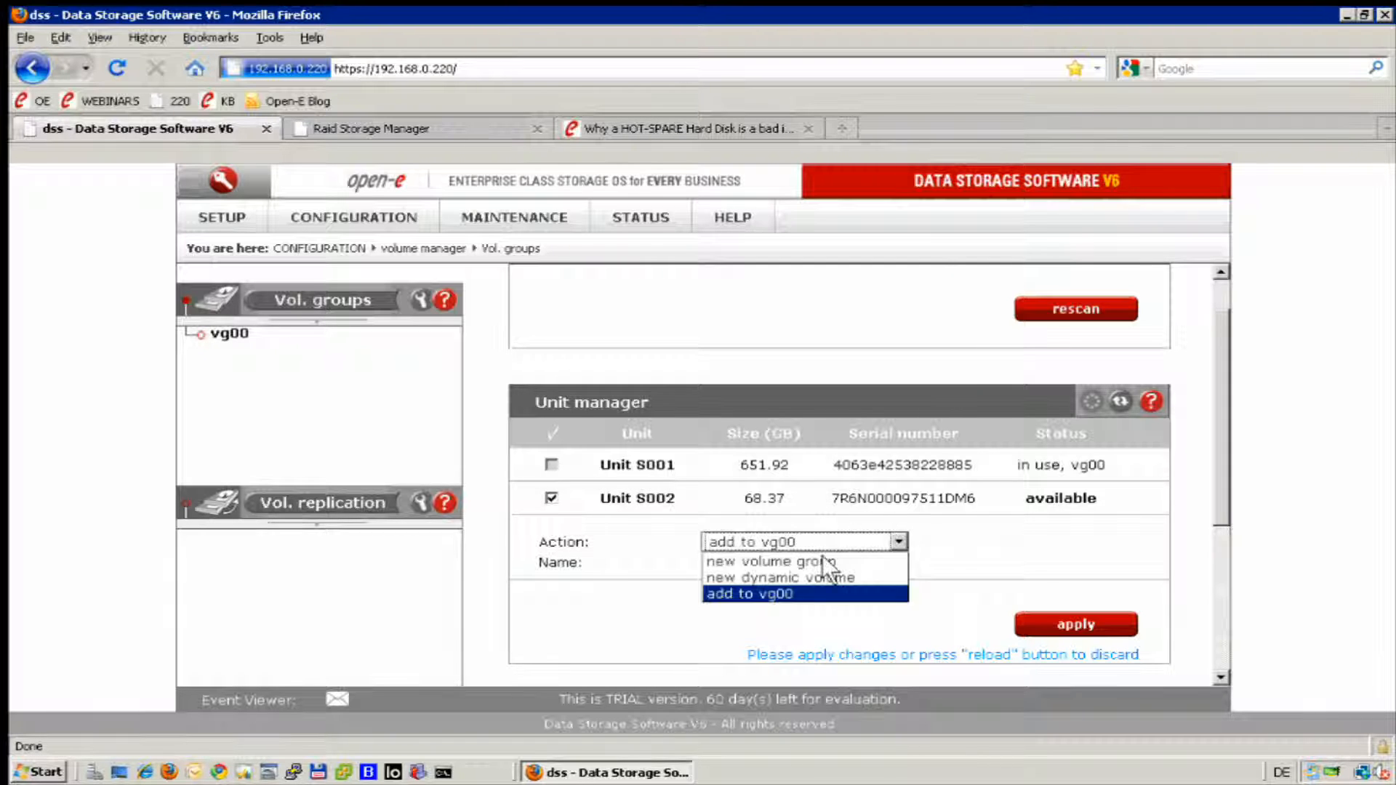
click(821, 559)
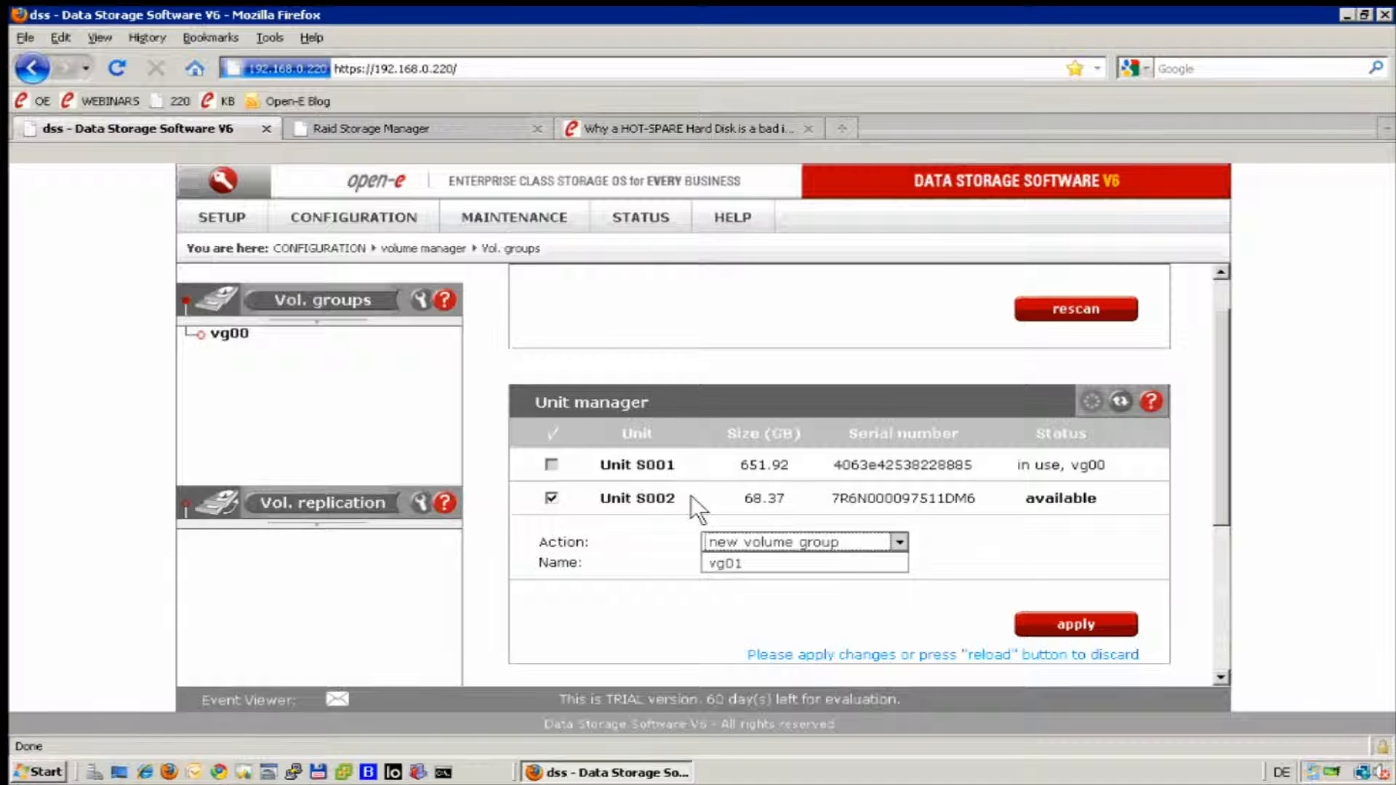
click(1069, 623)
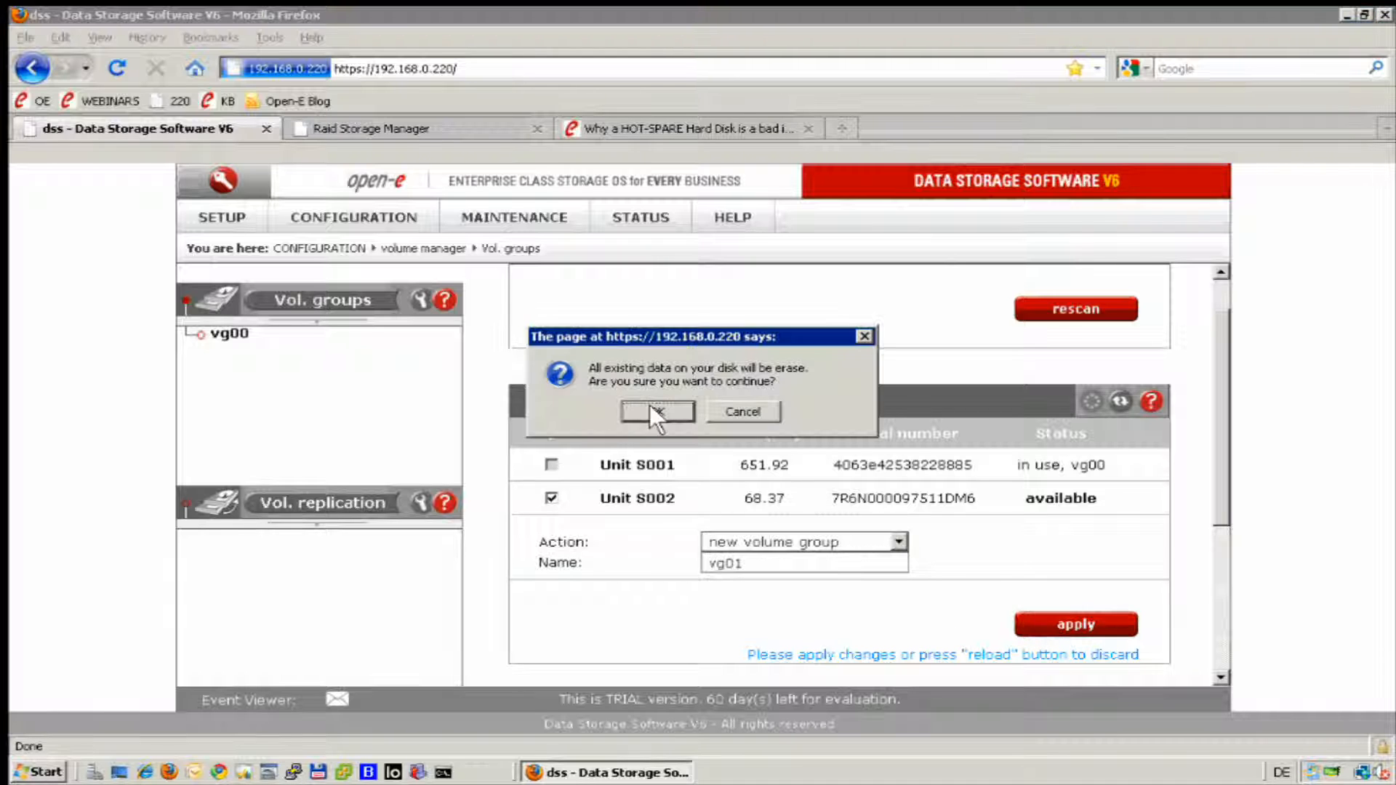
click(644, 407)
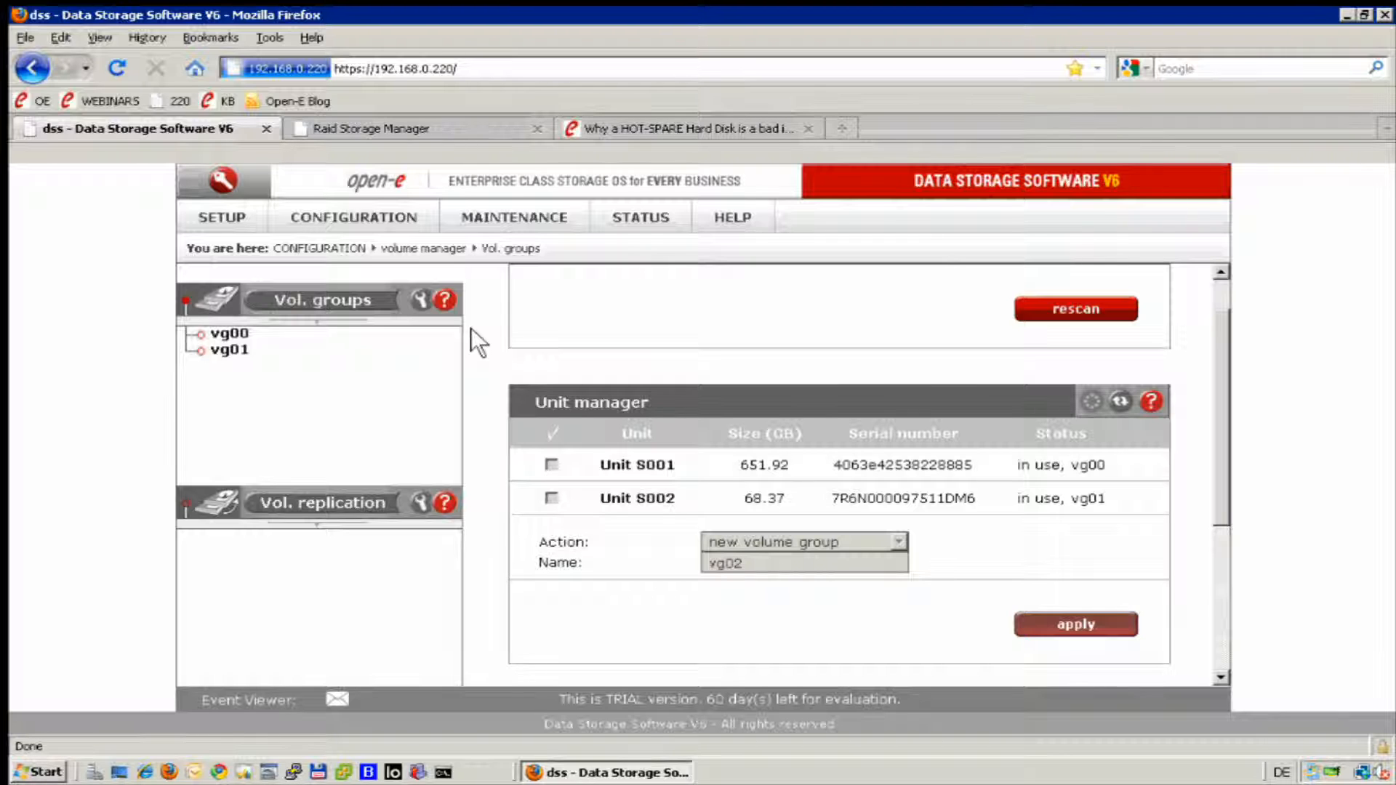
Add a new iSCSI Initiator portal server with IP 192.168.0.50 and port 3260, without CHAP.
click(199, 212)
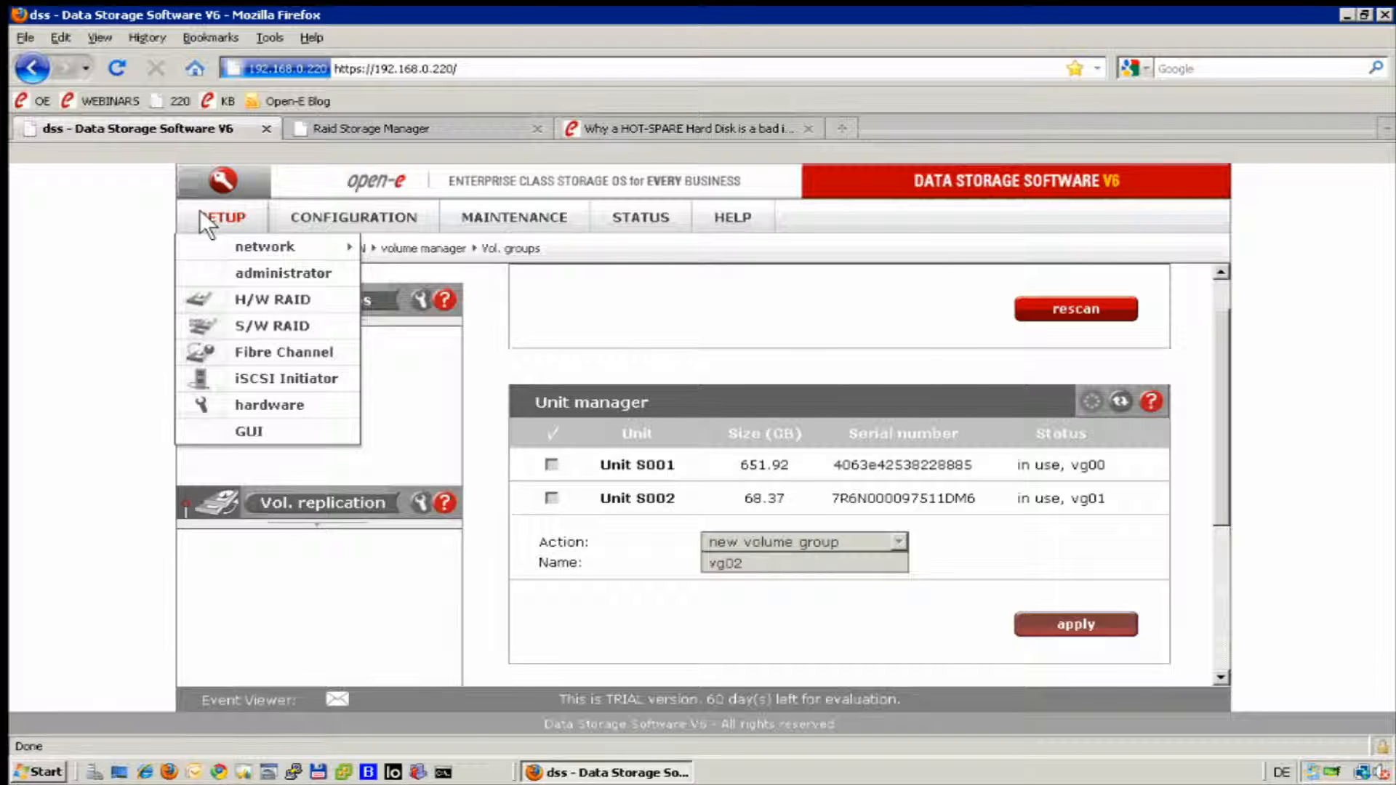
click(285, 378)
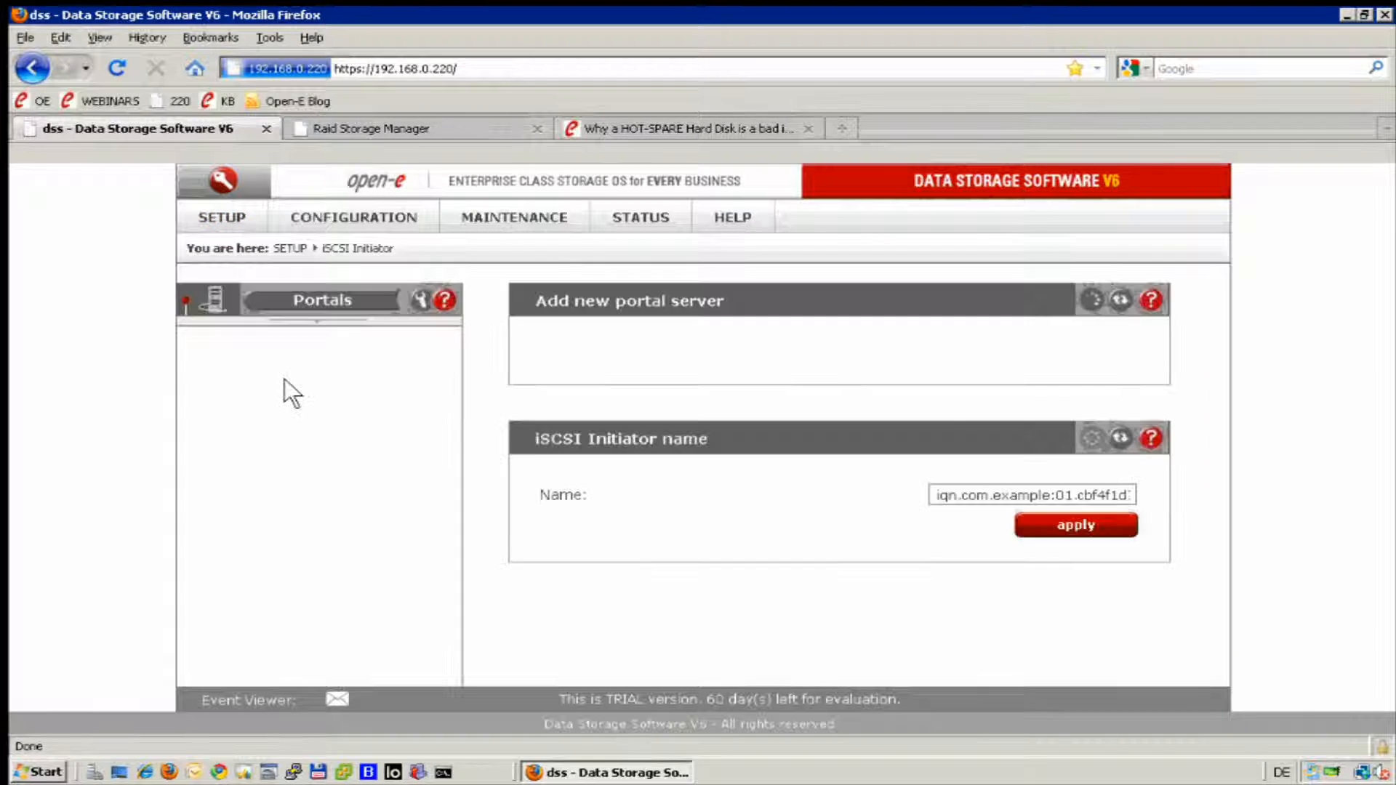
click(1014, 350)
text(192)
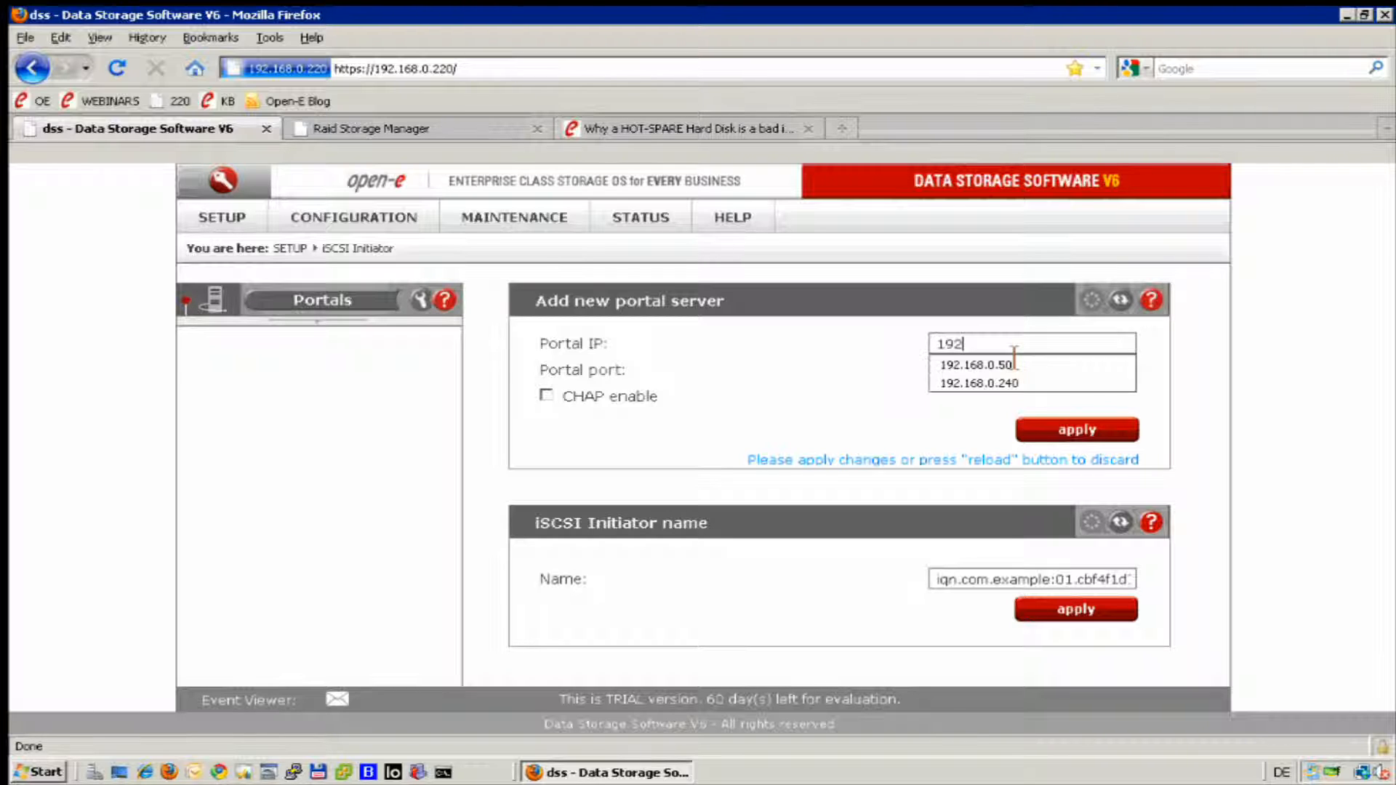
key(Down)
key(Tab)
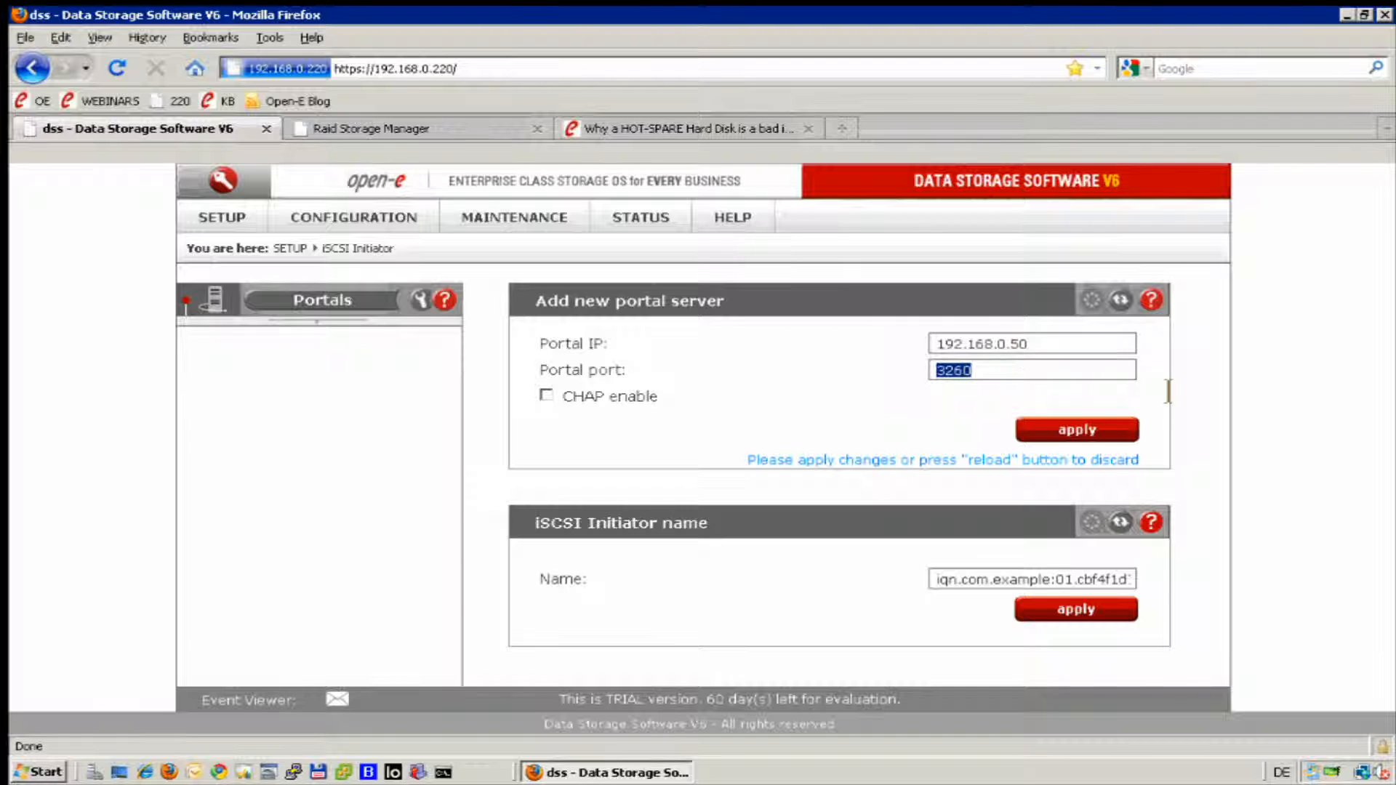
click(1054, 430)
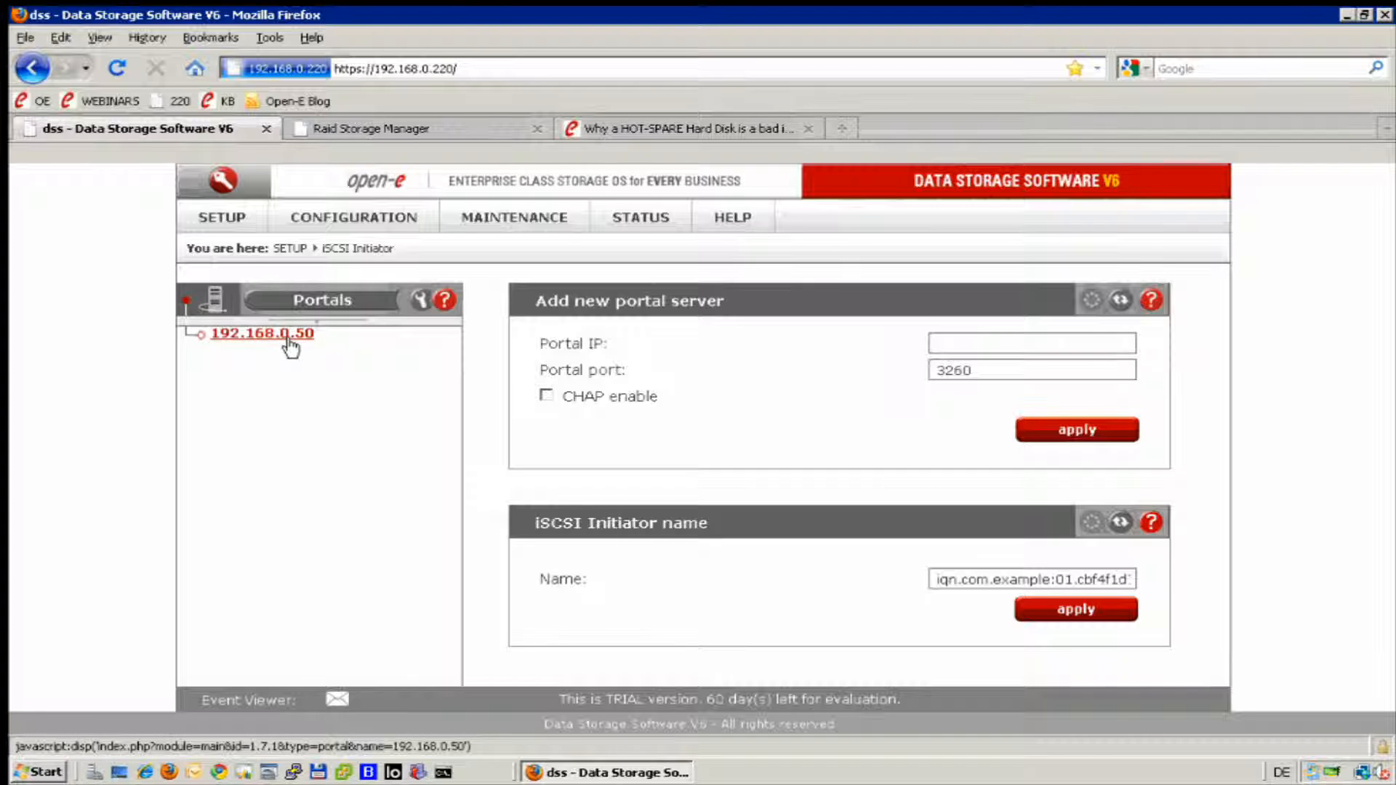
Connect the iSCSI target iqn.2010-08:webinar on the 192.168.0.50 portal without CHAP credentials.
click(291, 348)
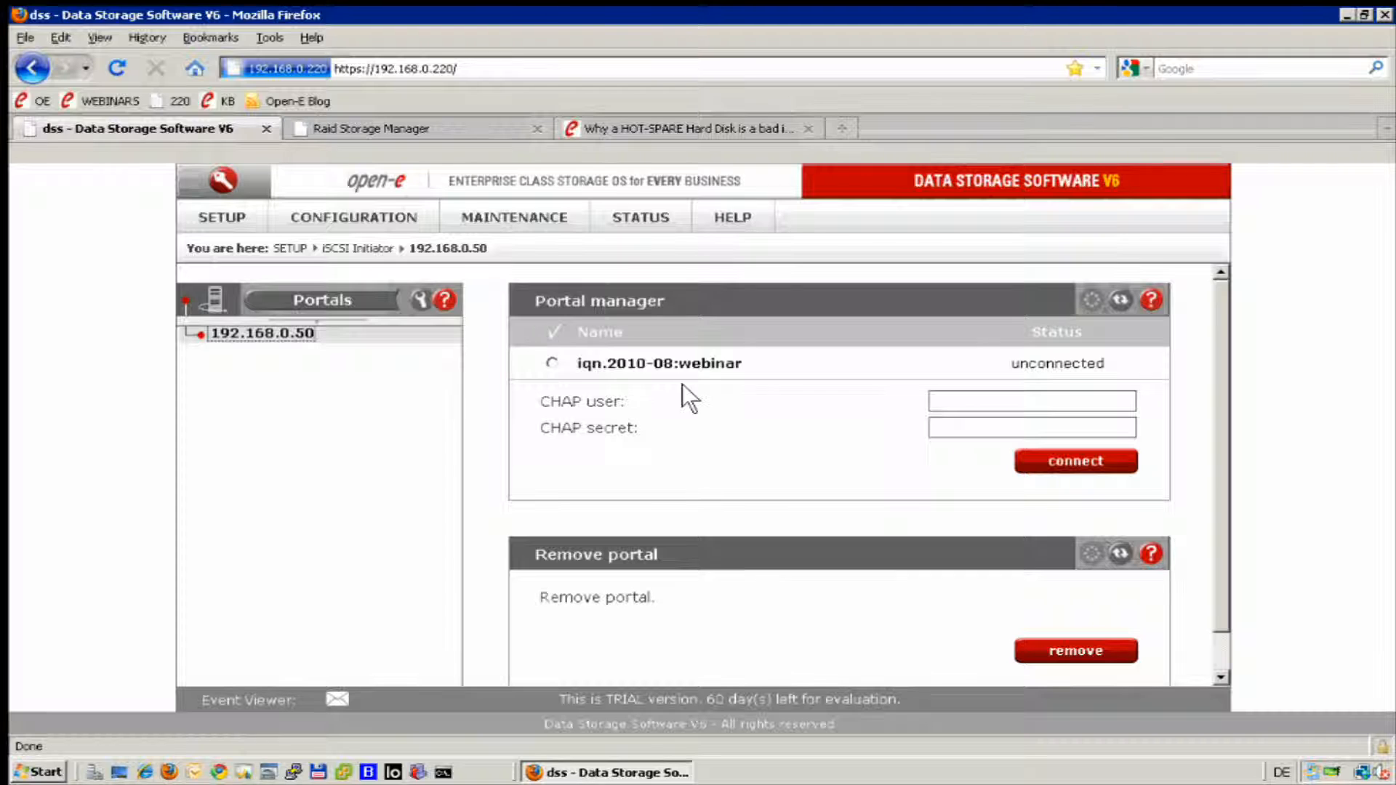
click(551, 363)
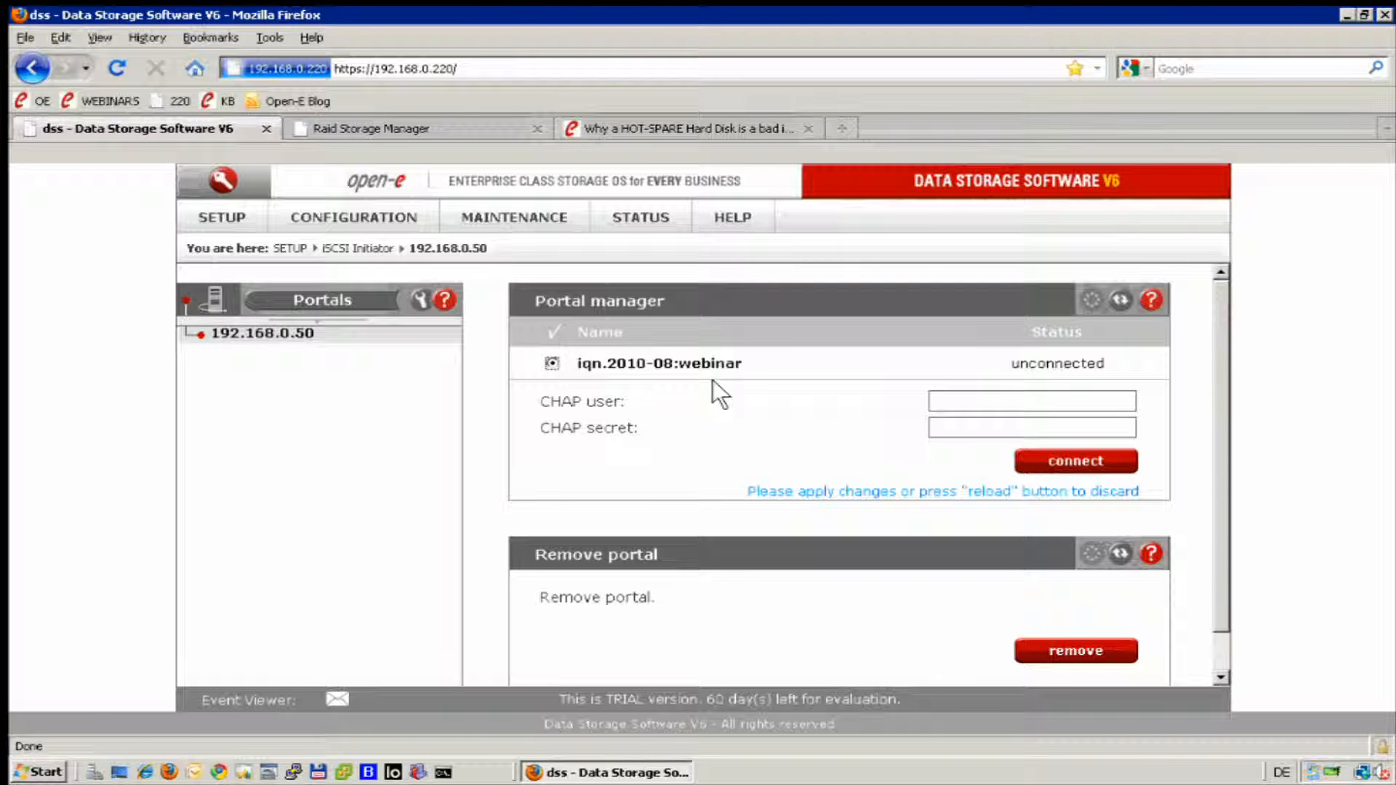
click(1038, 461)
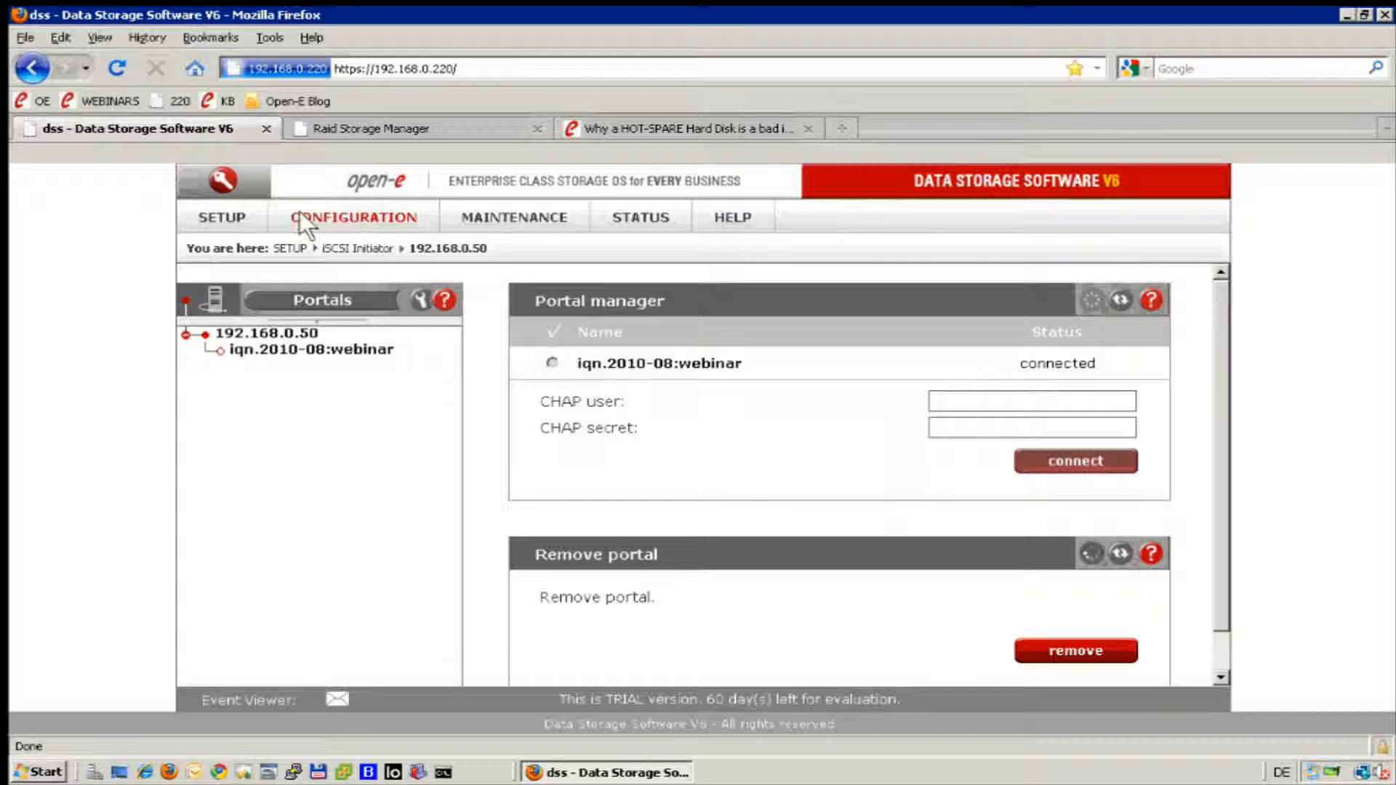
View the iqn.2010-08:webinar target's details, and examine the units and volume groups in the volume manager.
mouse_move(292, 224)
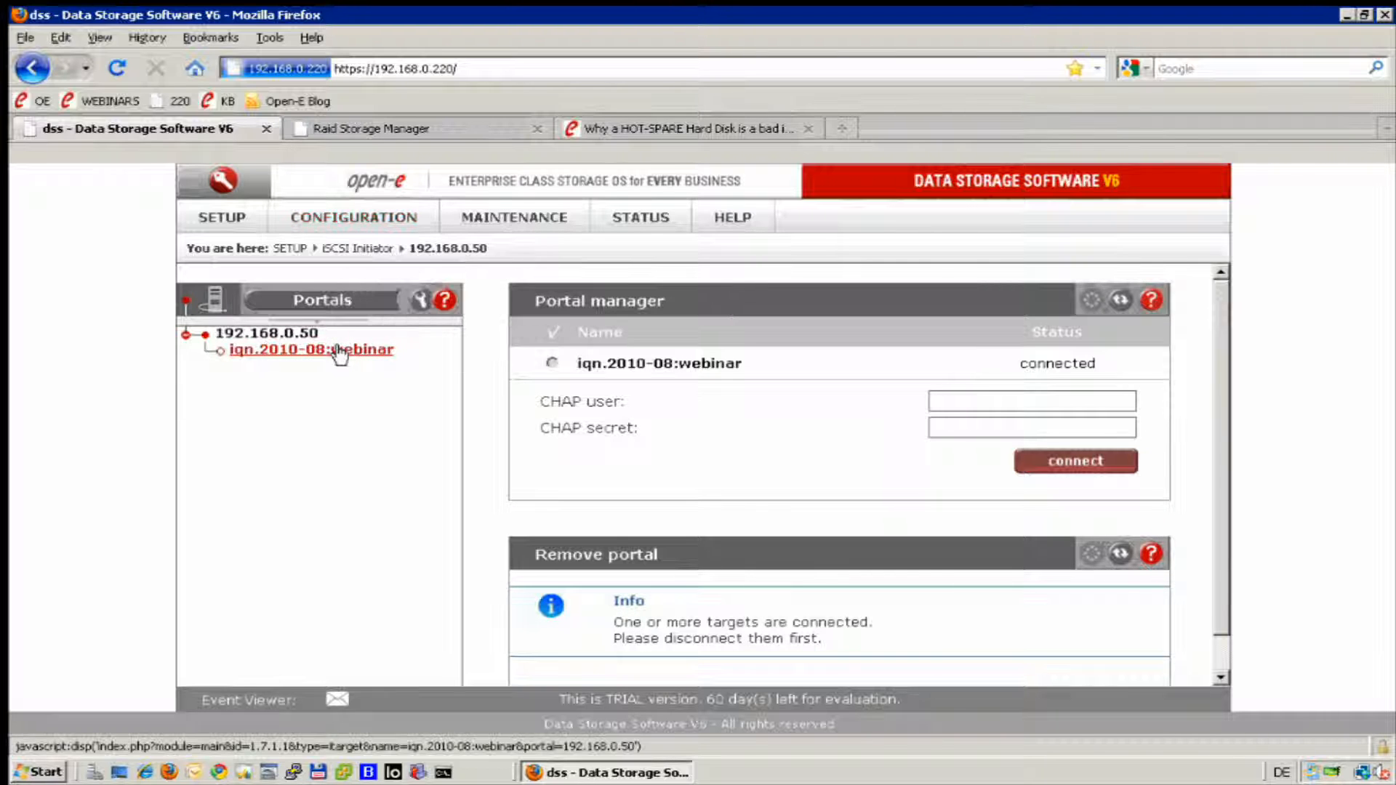
click(341, 350)
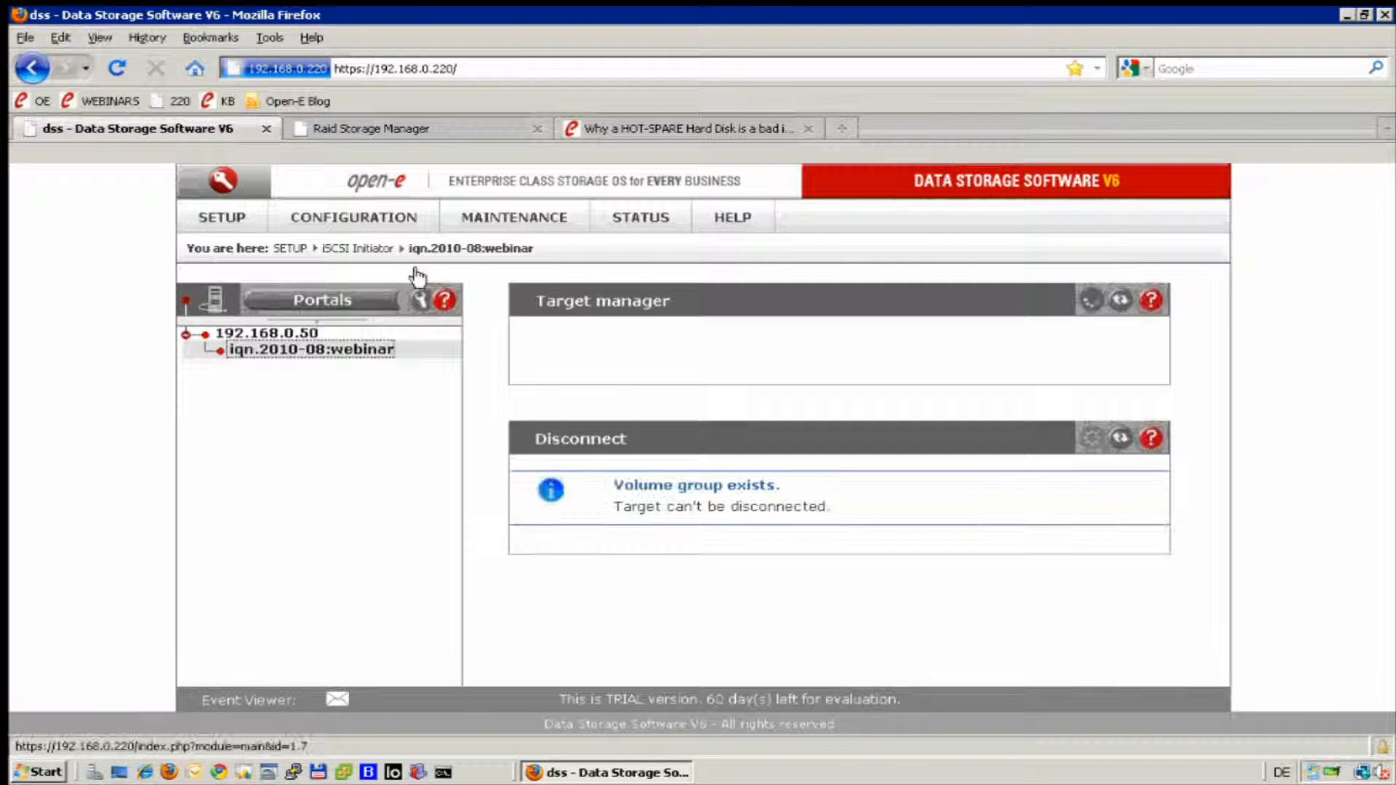
mouse_move(368, 215)
mouse_move(426, 242)
click(564, 244)
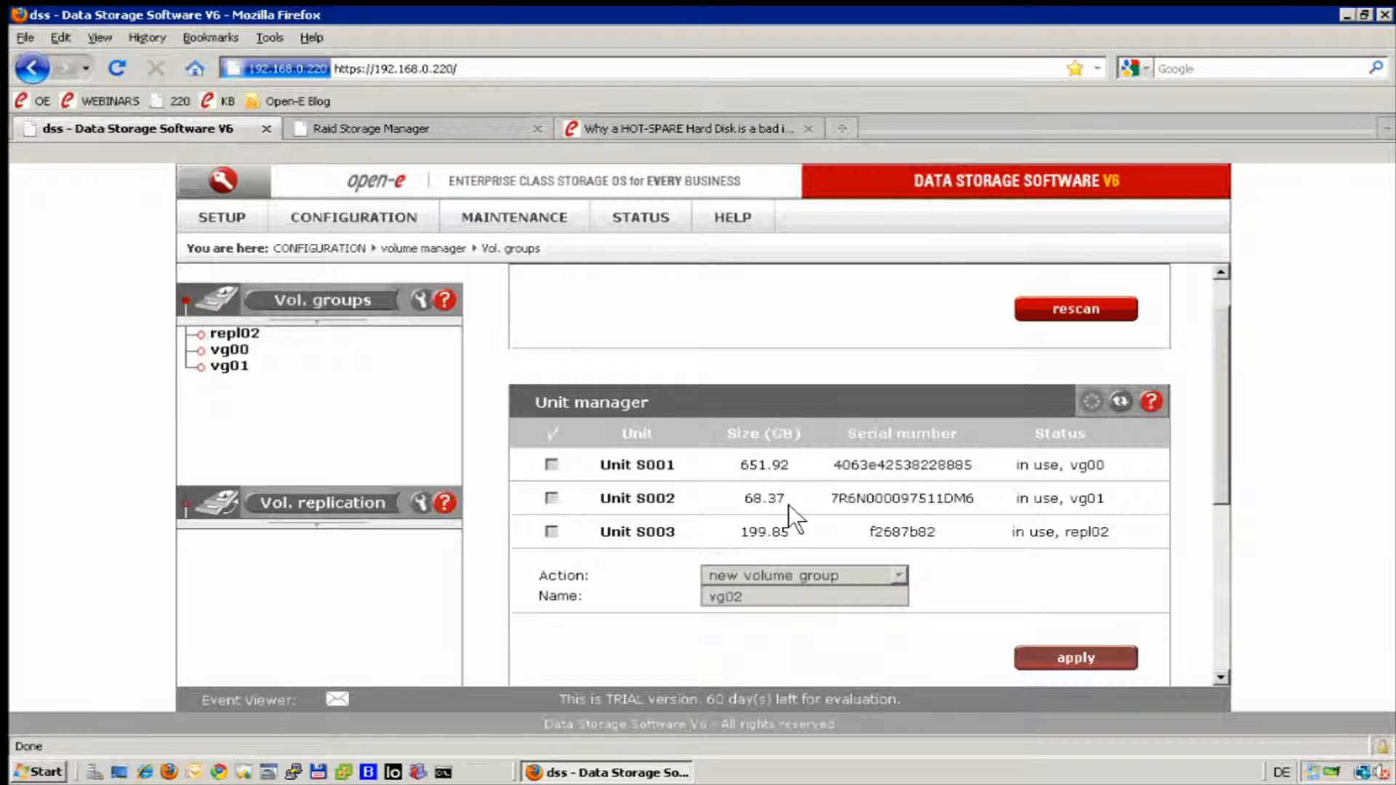
Create a new 100 GB NAS volume in volume group vg00, without volume replication or WORM.
click(229, 351)
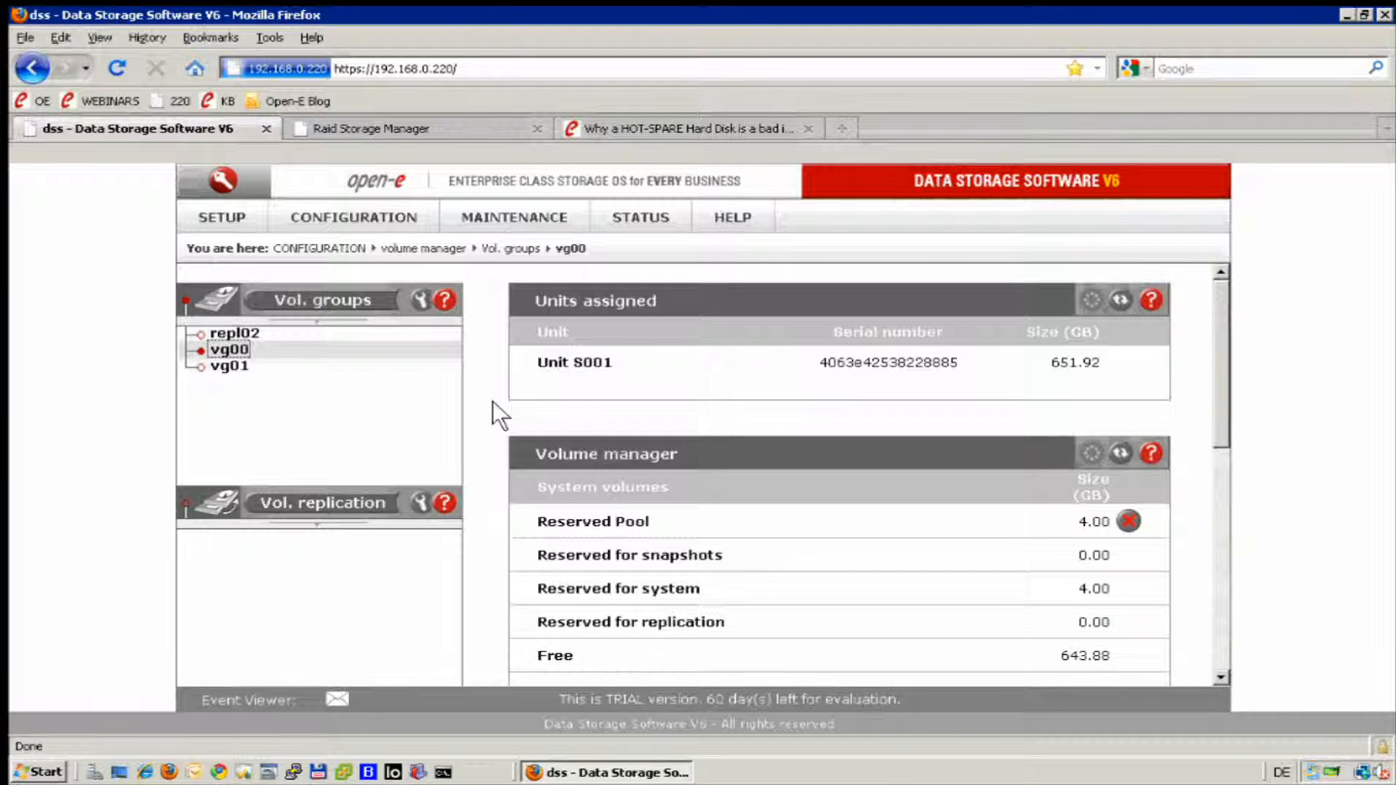
scroll(491, 400, down, 5)
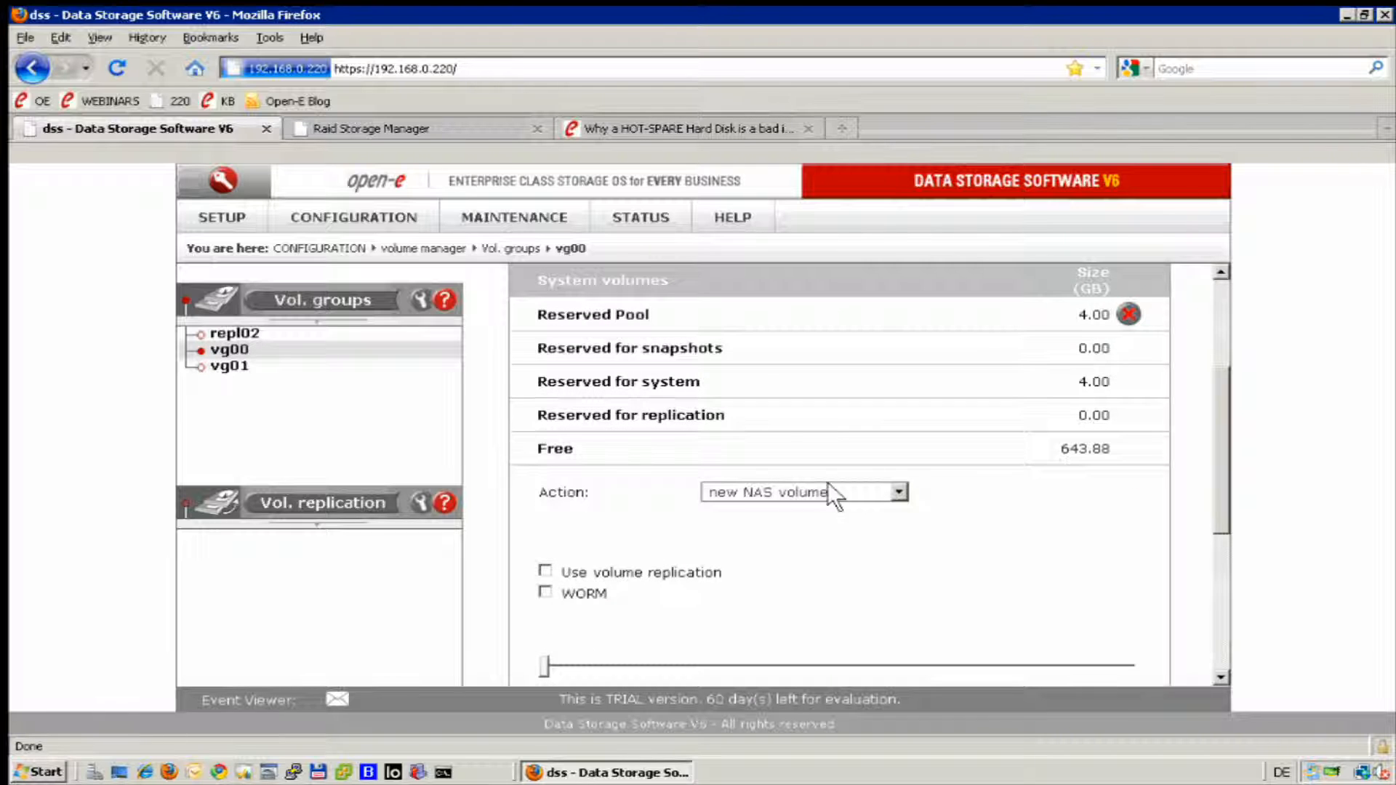
click(898, 494)
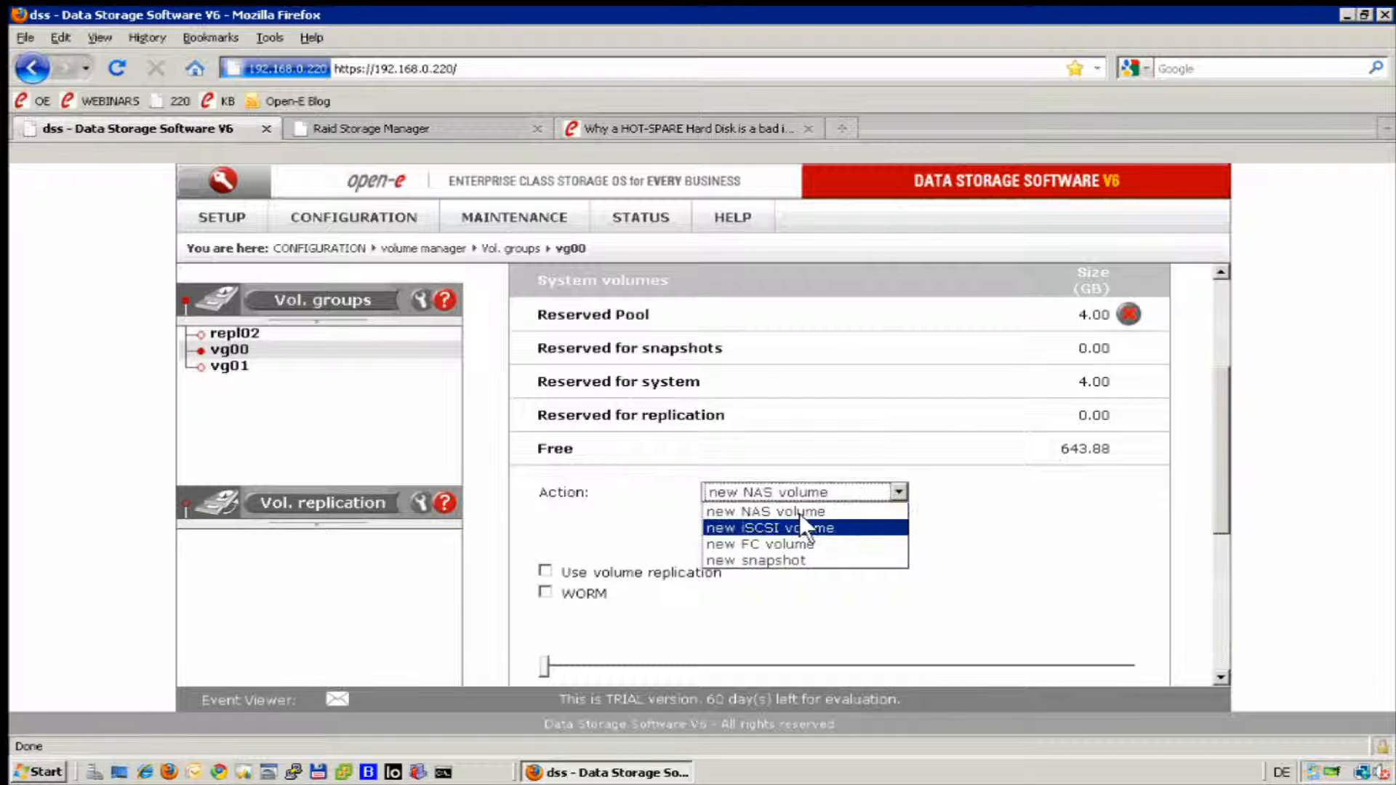
click(848, 508)
scroll(775, 574, down, 3)
click(774, 574)
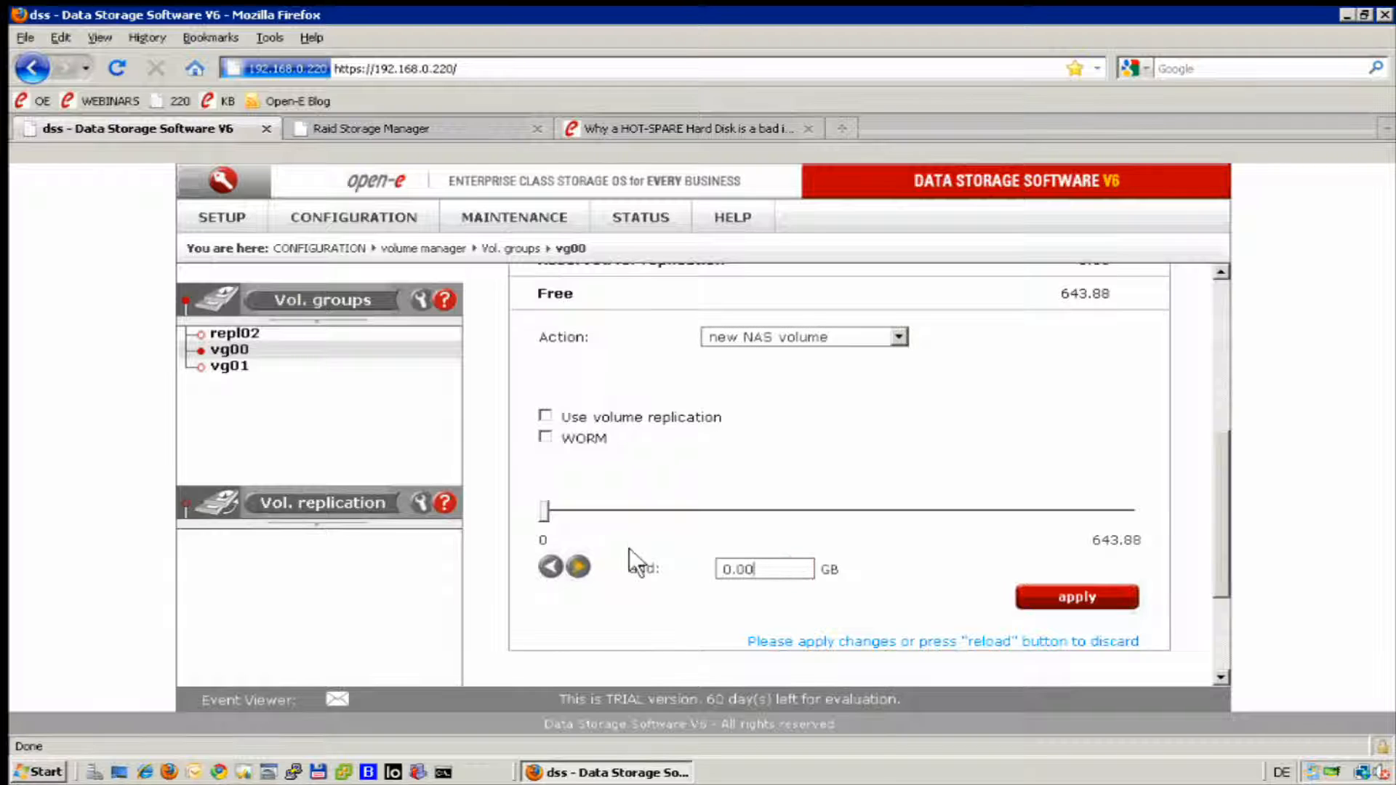
key(BackSpace)
key(BackSpace)
key(BackSpace)
key(BackSpace)
text(100)
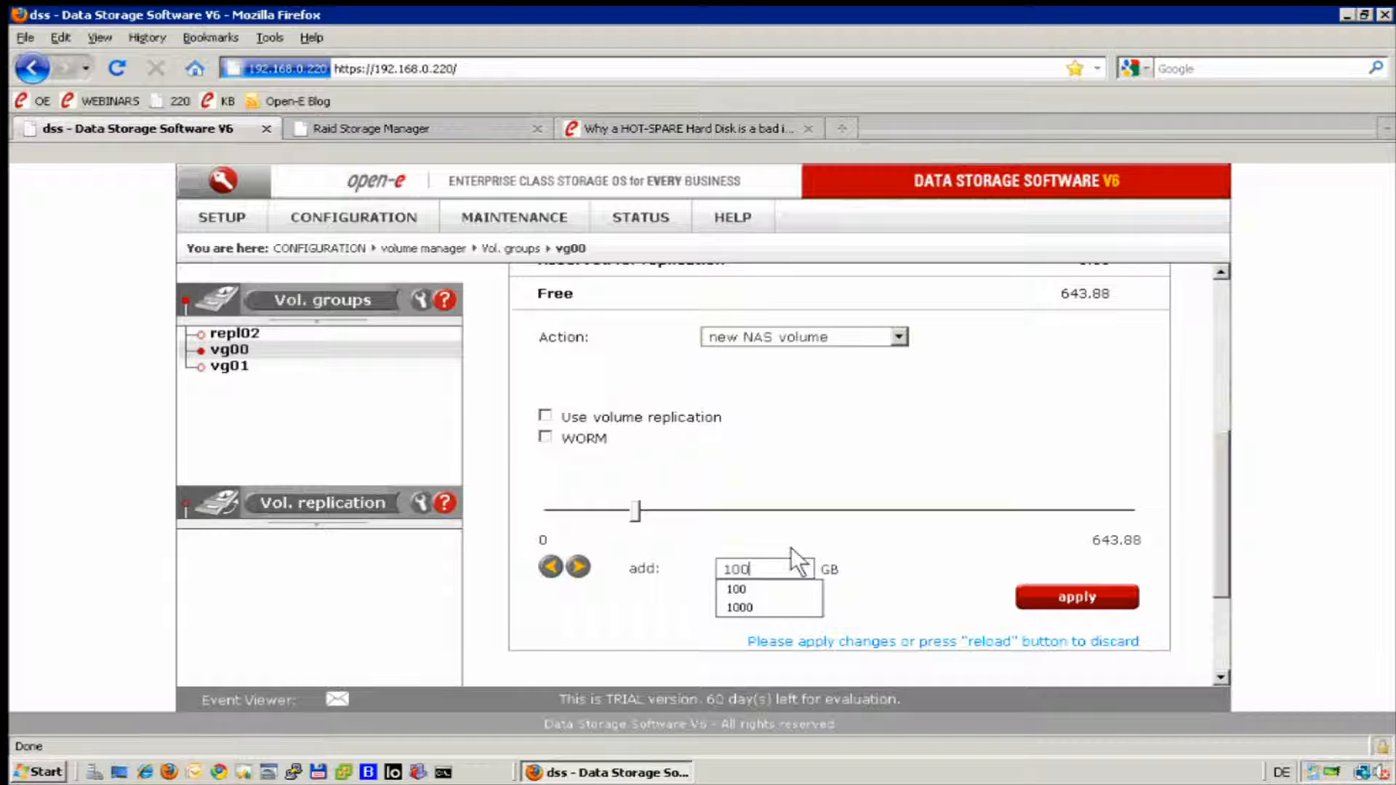
click(1055, 600)
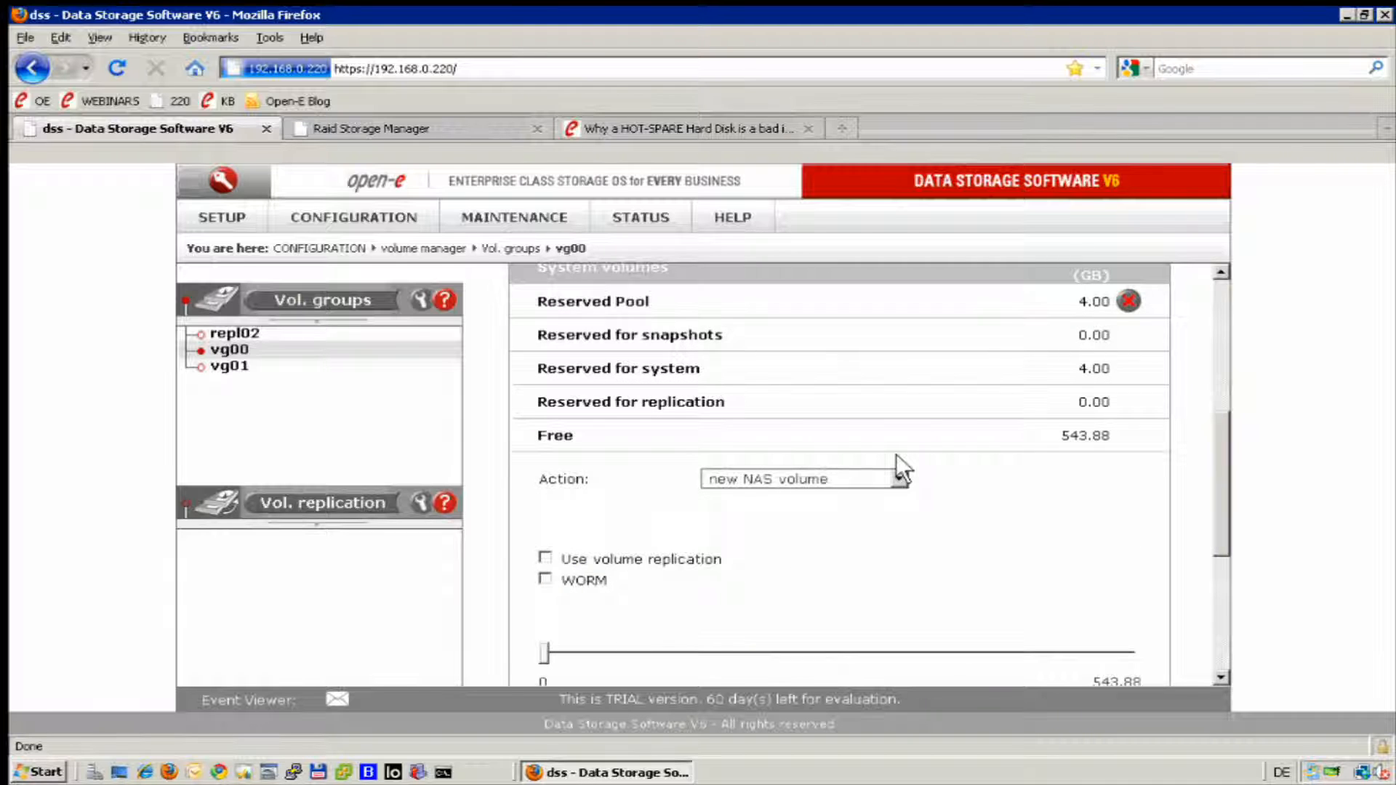
Create a new 10 GB snapshot in vg00 using the option Just create snapshot volume.
scroll(890, 494, down, 1)
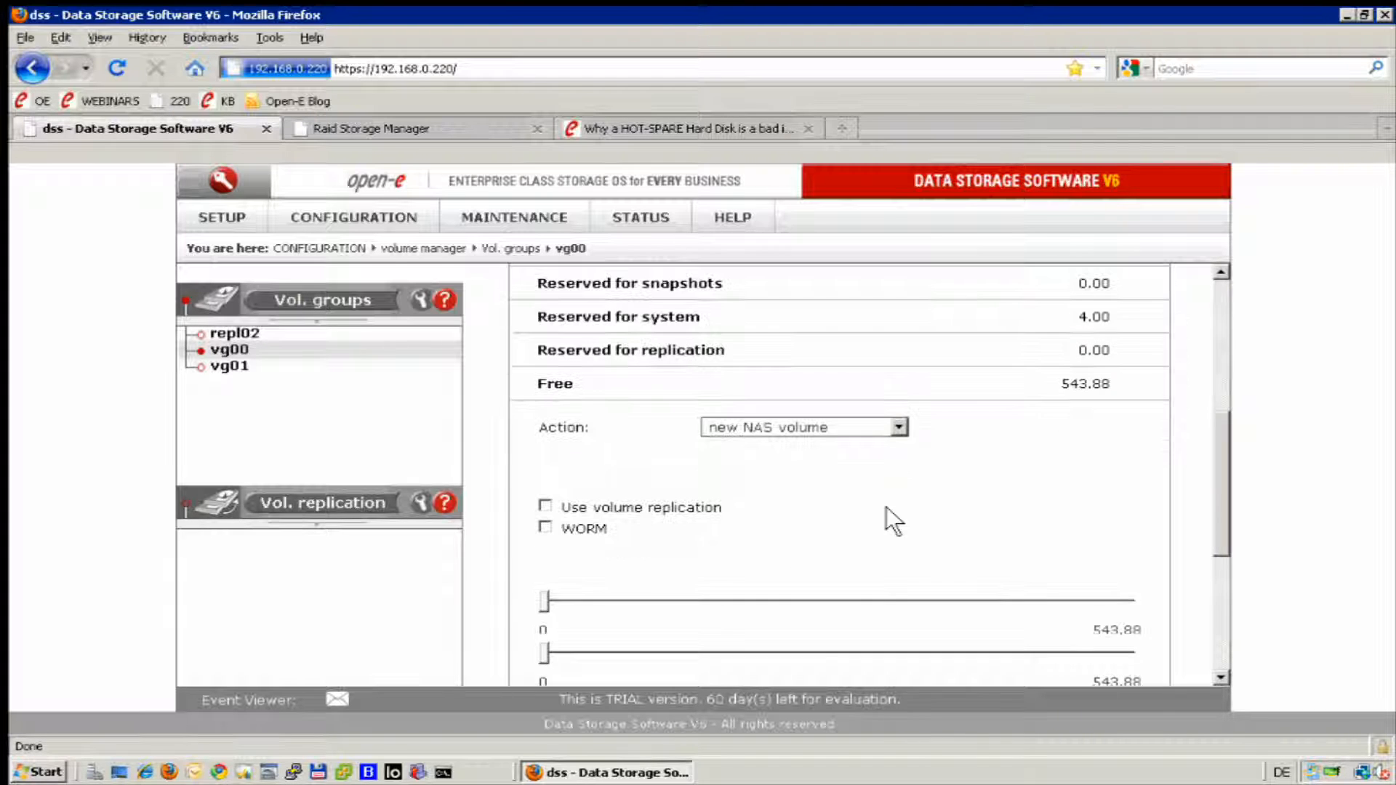
click(899, 427)
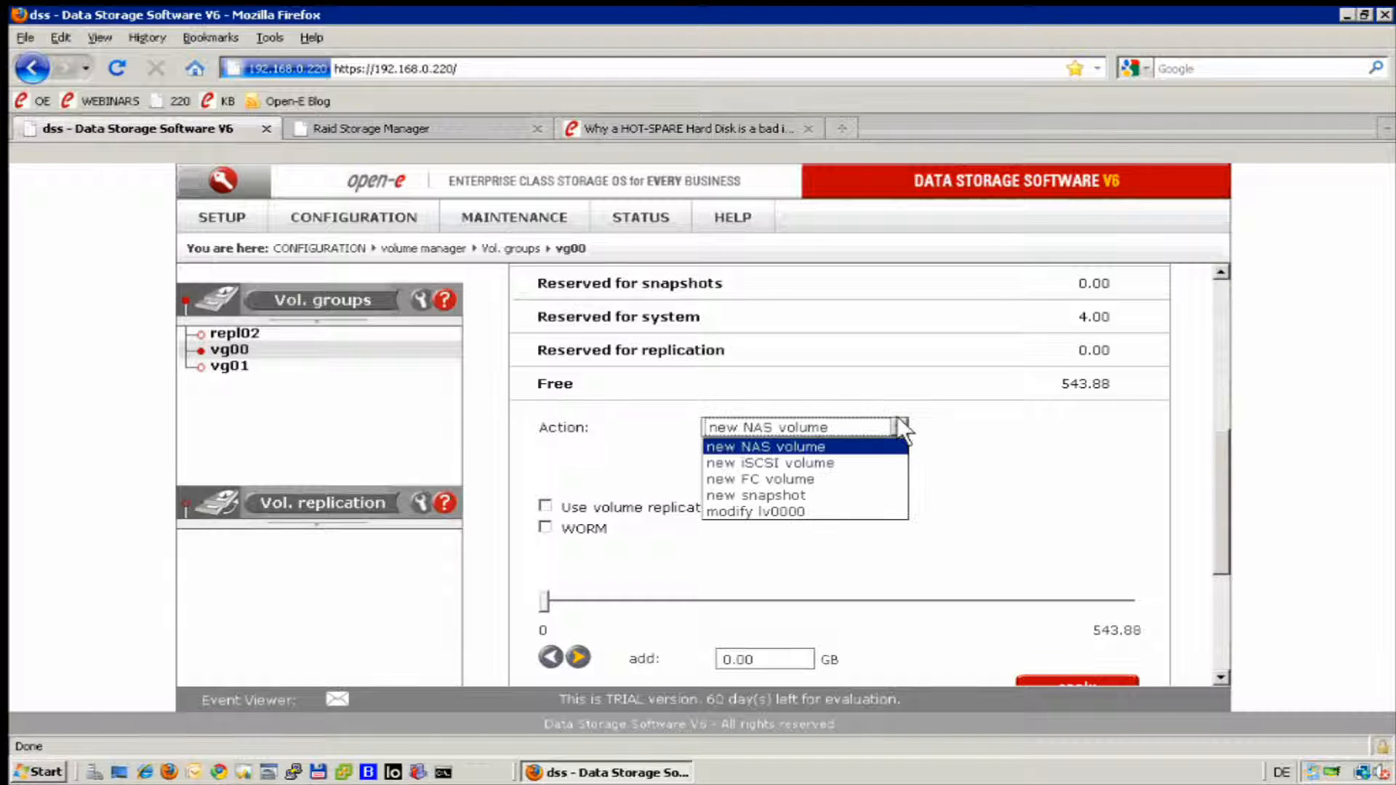
click(749, 490)
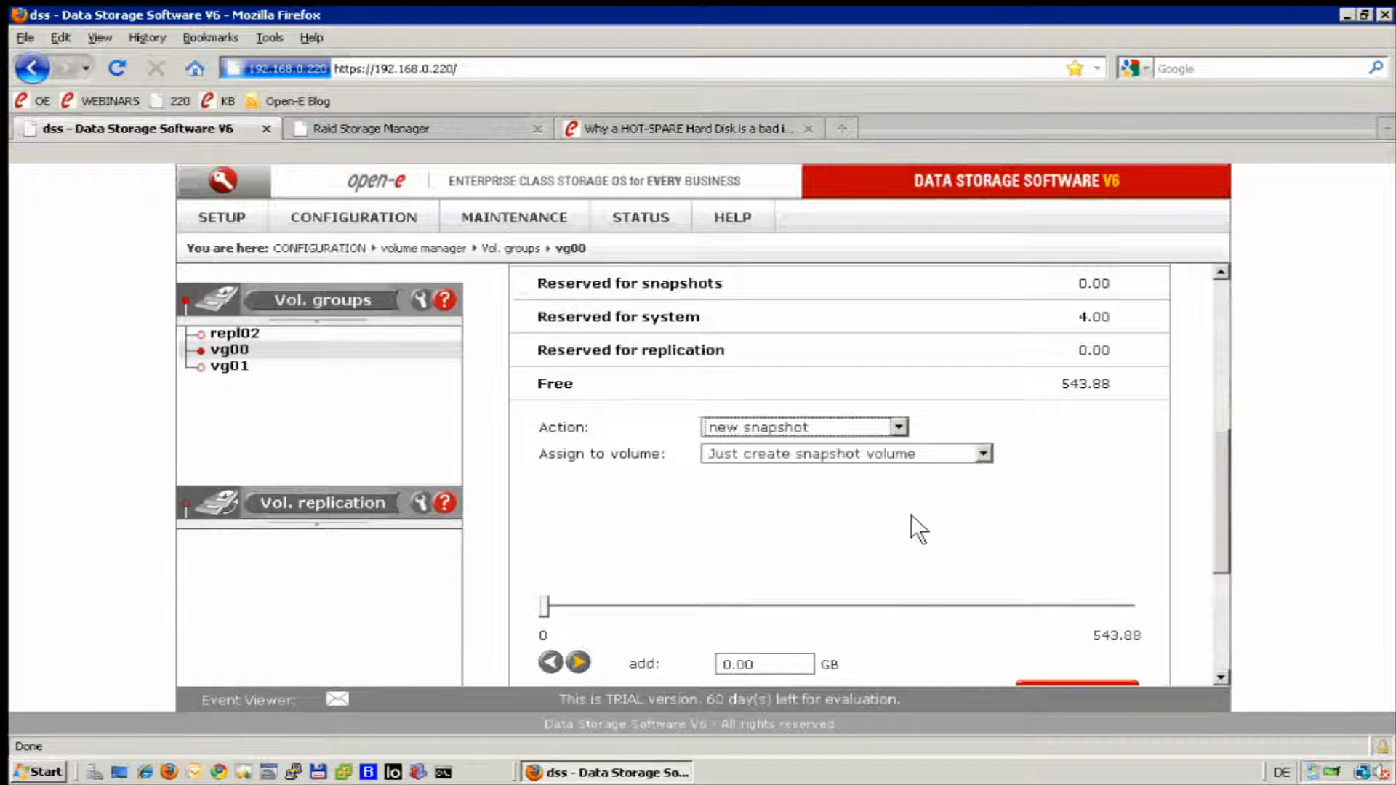
scroll(883, 526, down, 3)
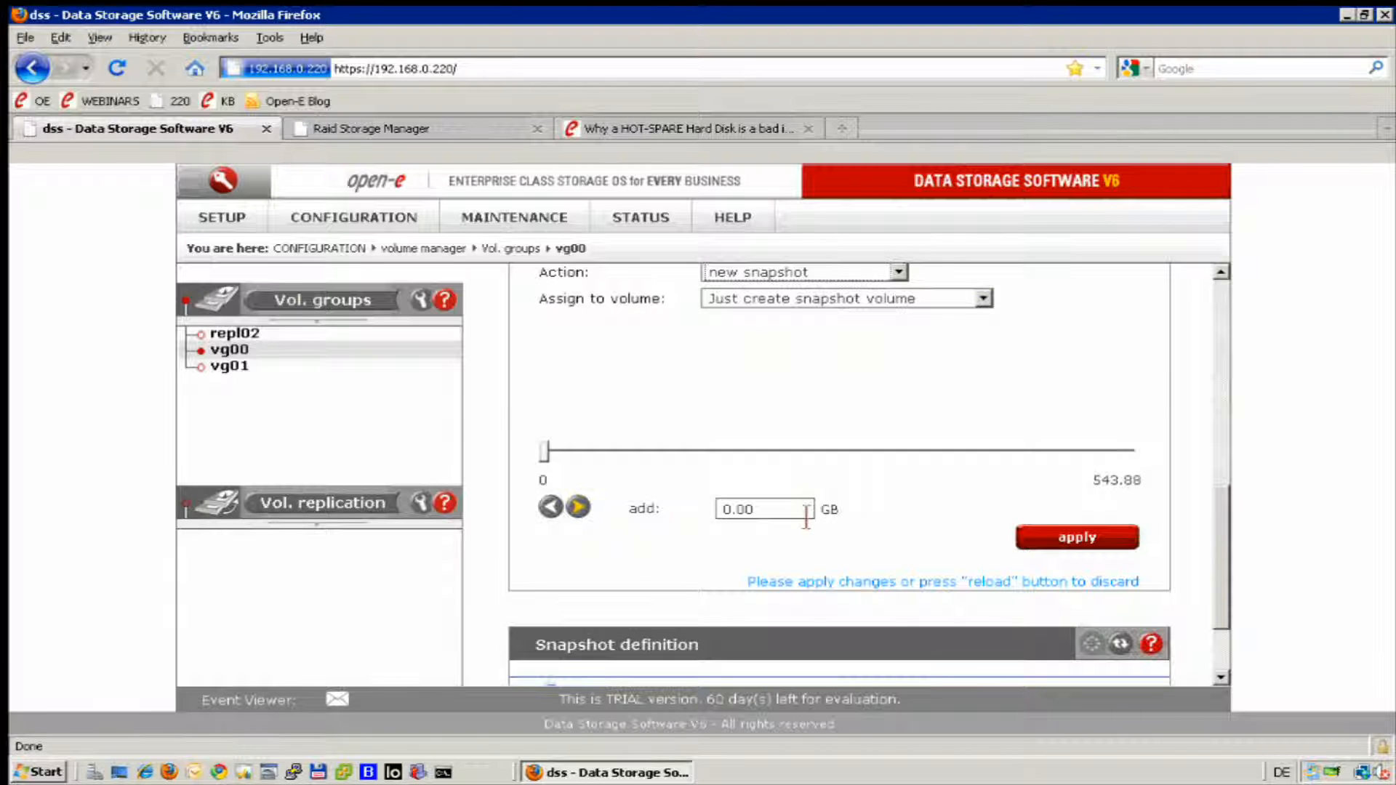
click(806, 512)
text(10)
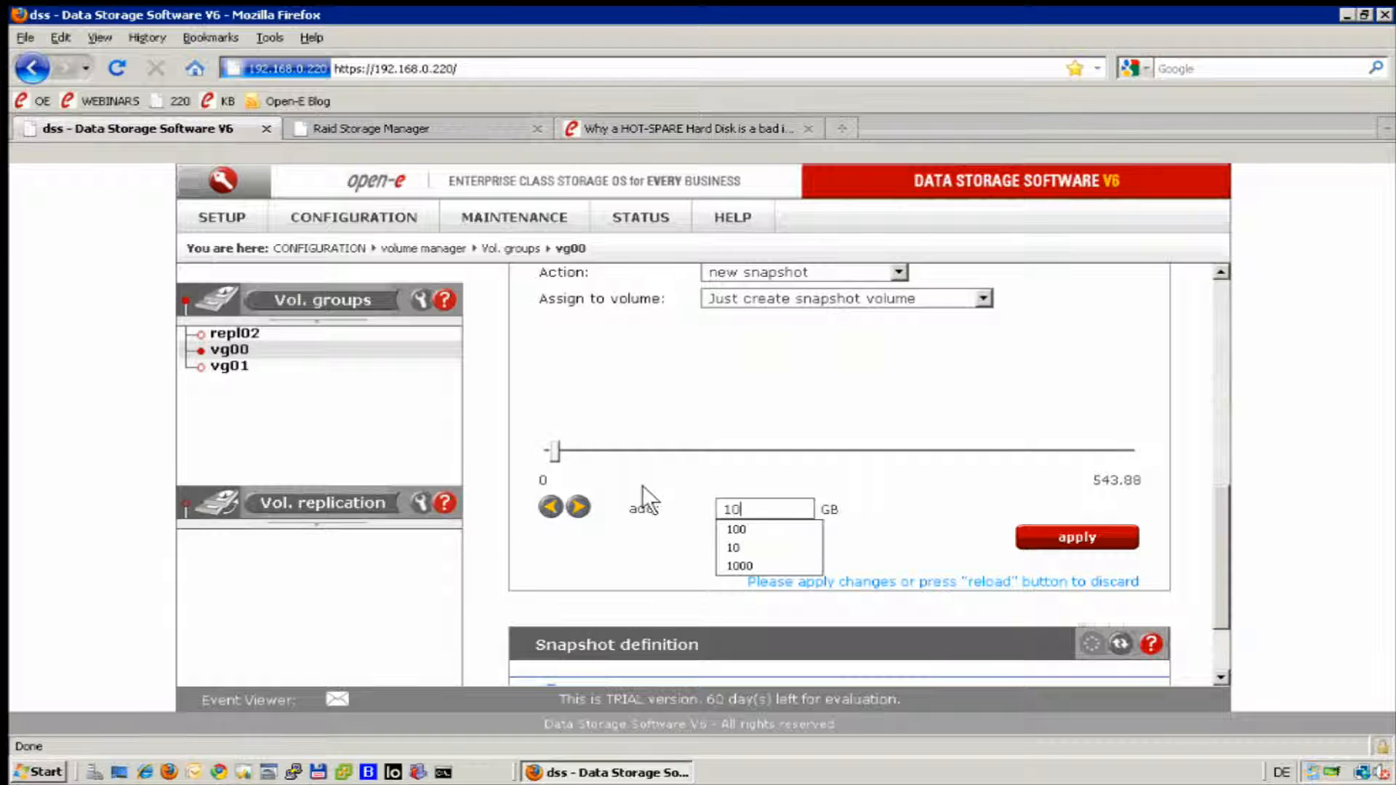
click(1040, 526)
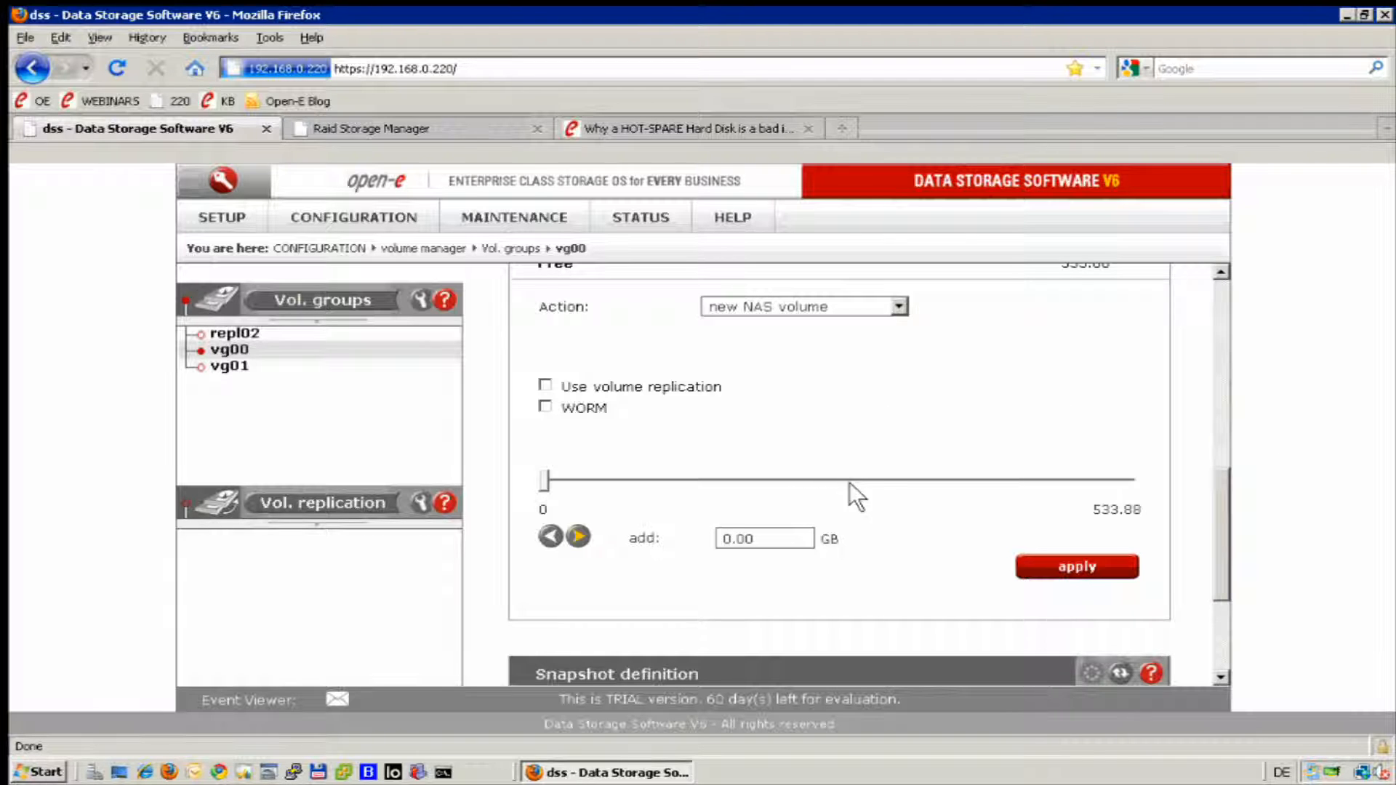
Assign the snapshot snap00000 to logical volume lv0000 in the snapshot definition and apply it.
scroll(887, 425, down, 3)
scroll(954, 348, up, 1)
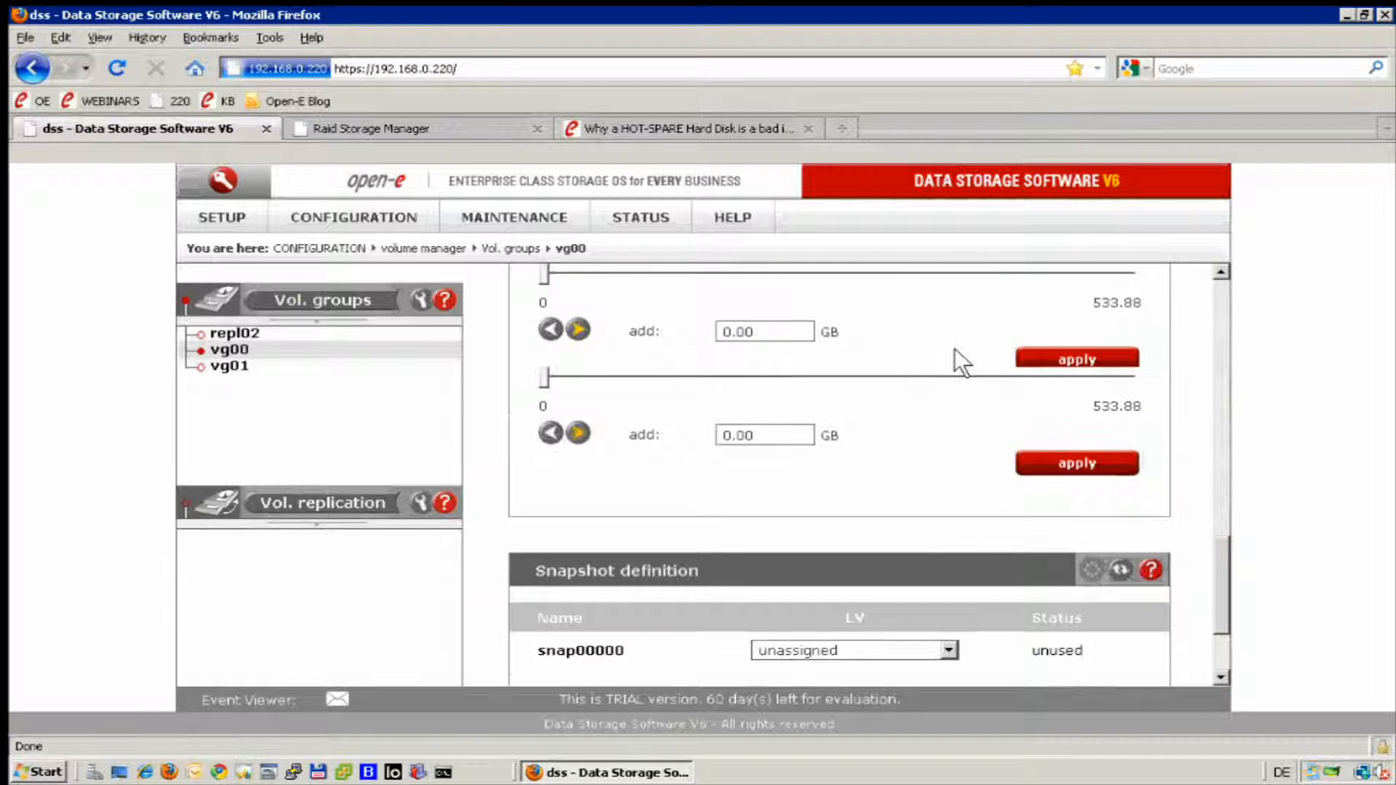
scroll(954, 348, up, 1)
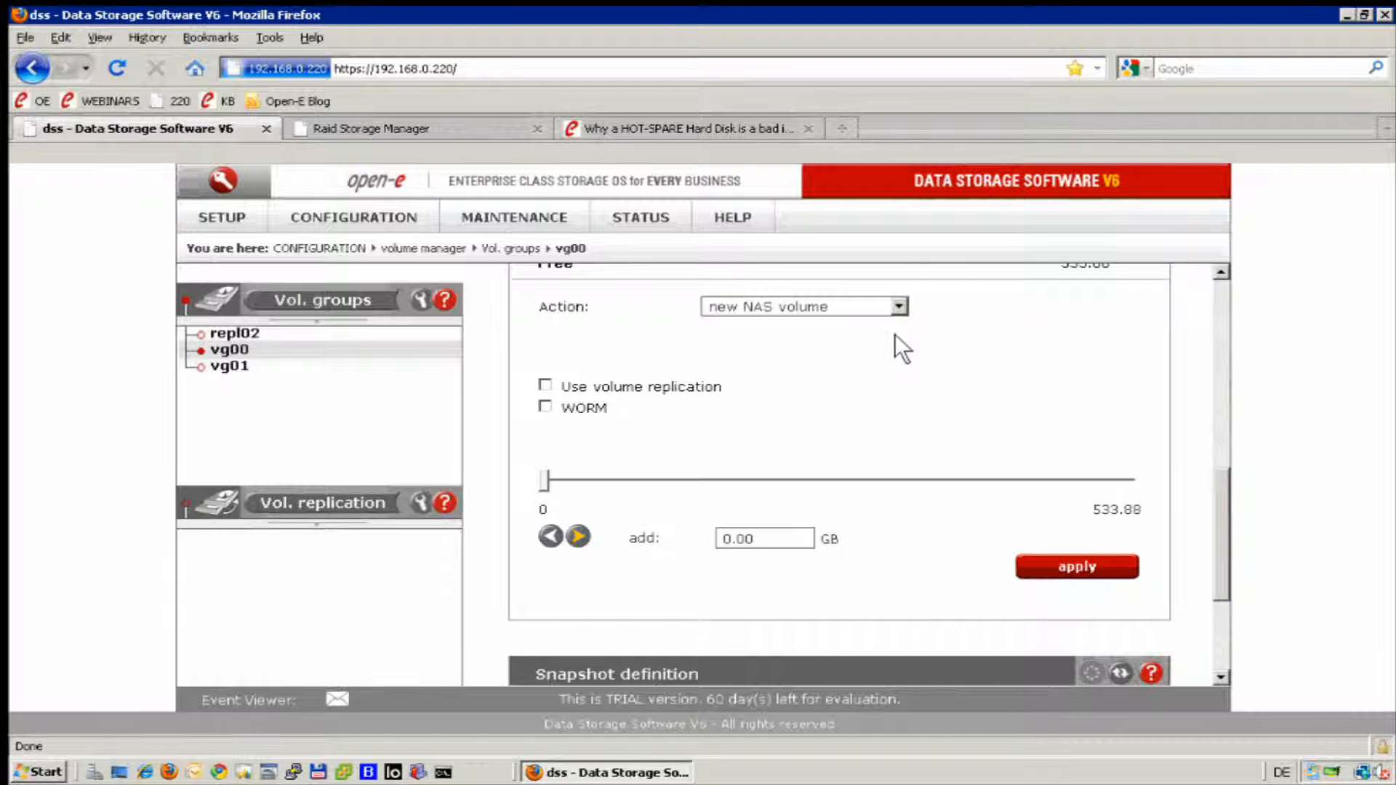
scroll(887, 356, down, 2)
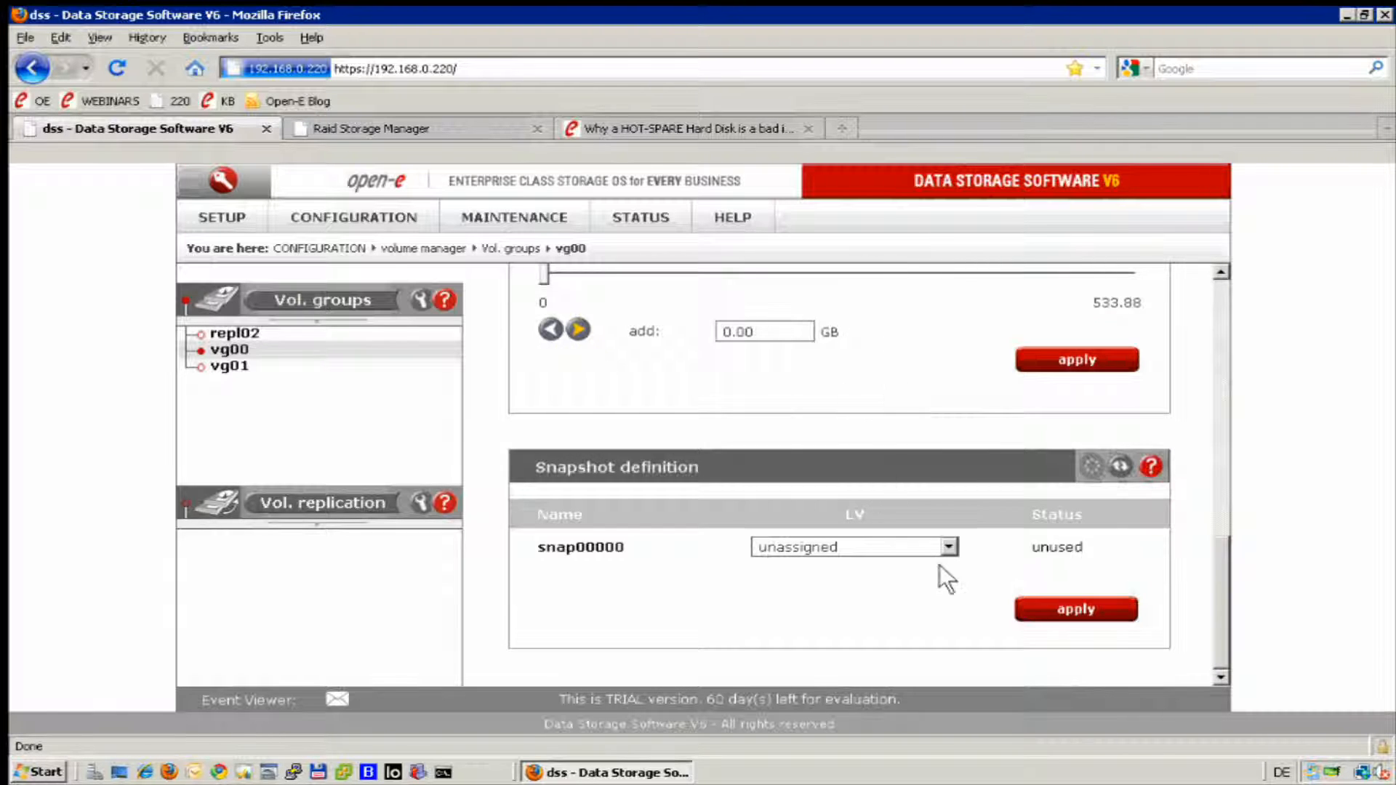
click(947, 547)
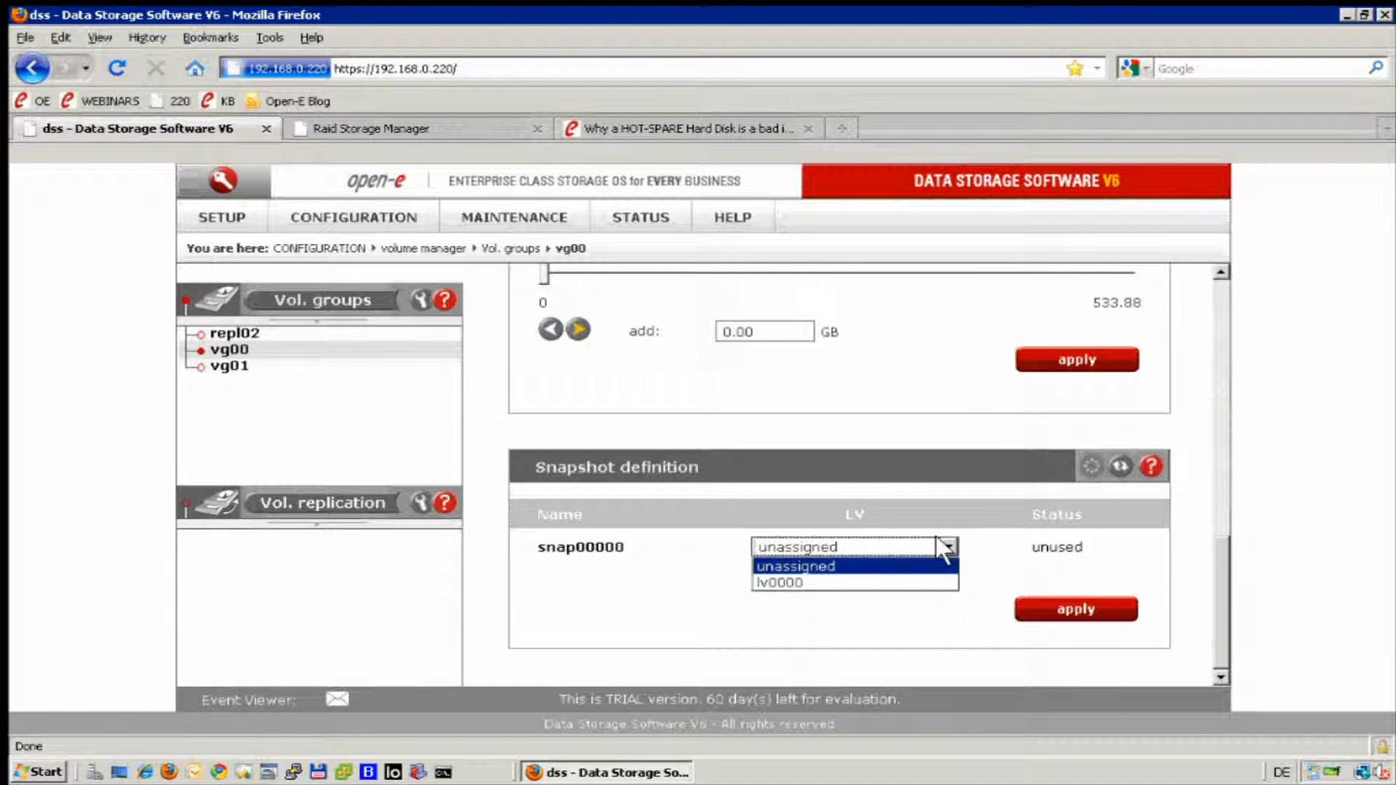
click(803, 582)
click(1076, 609)
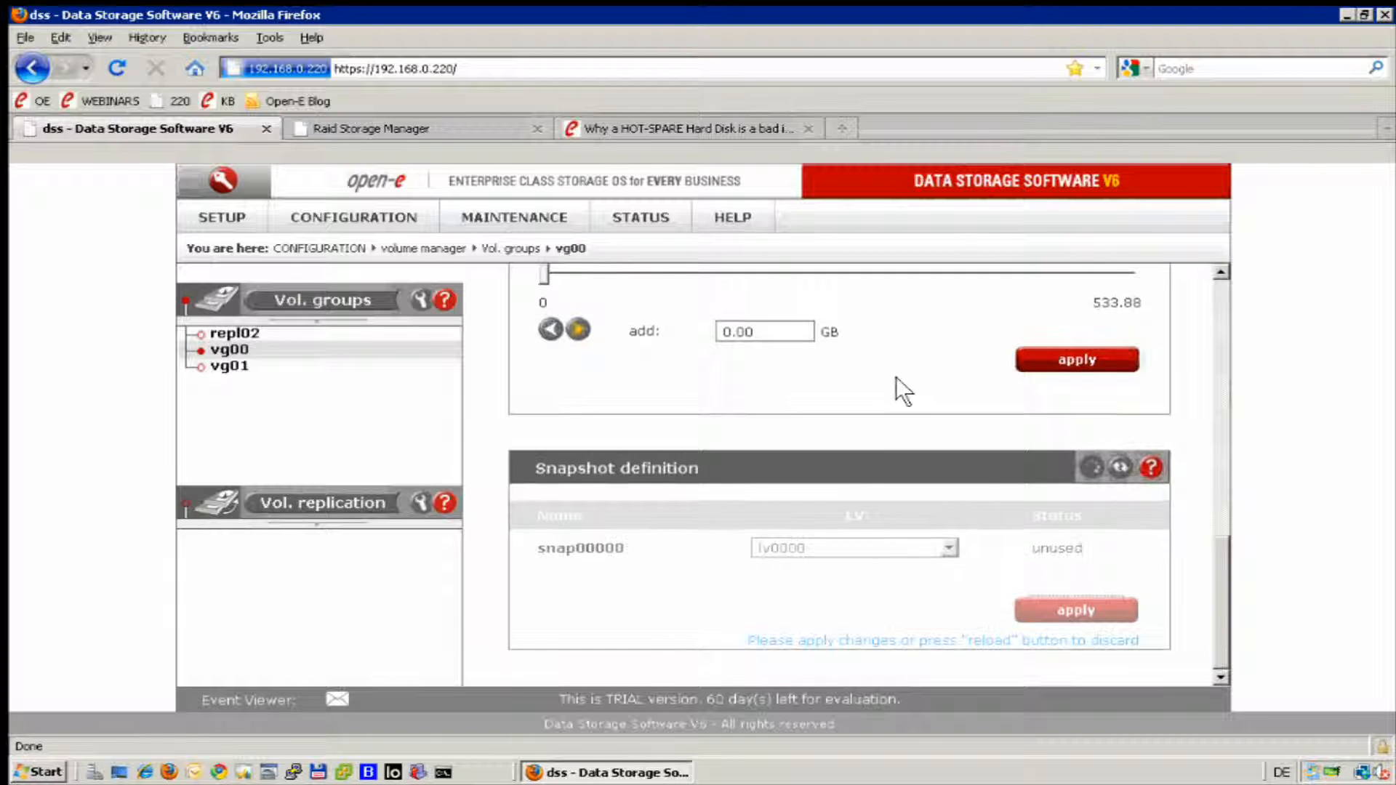
Create another new 10 GB snapshot in vg00, assigned directly to volume lv0000.
scroll(896, 377, up, 10)
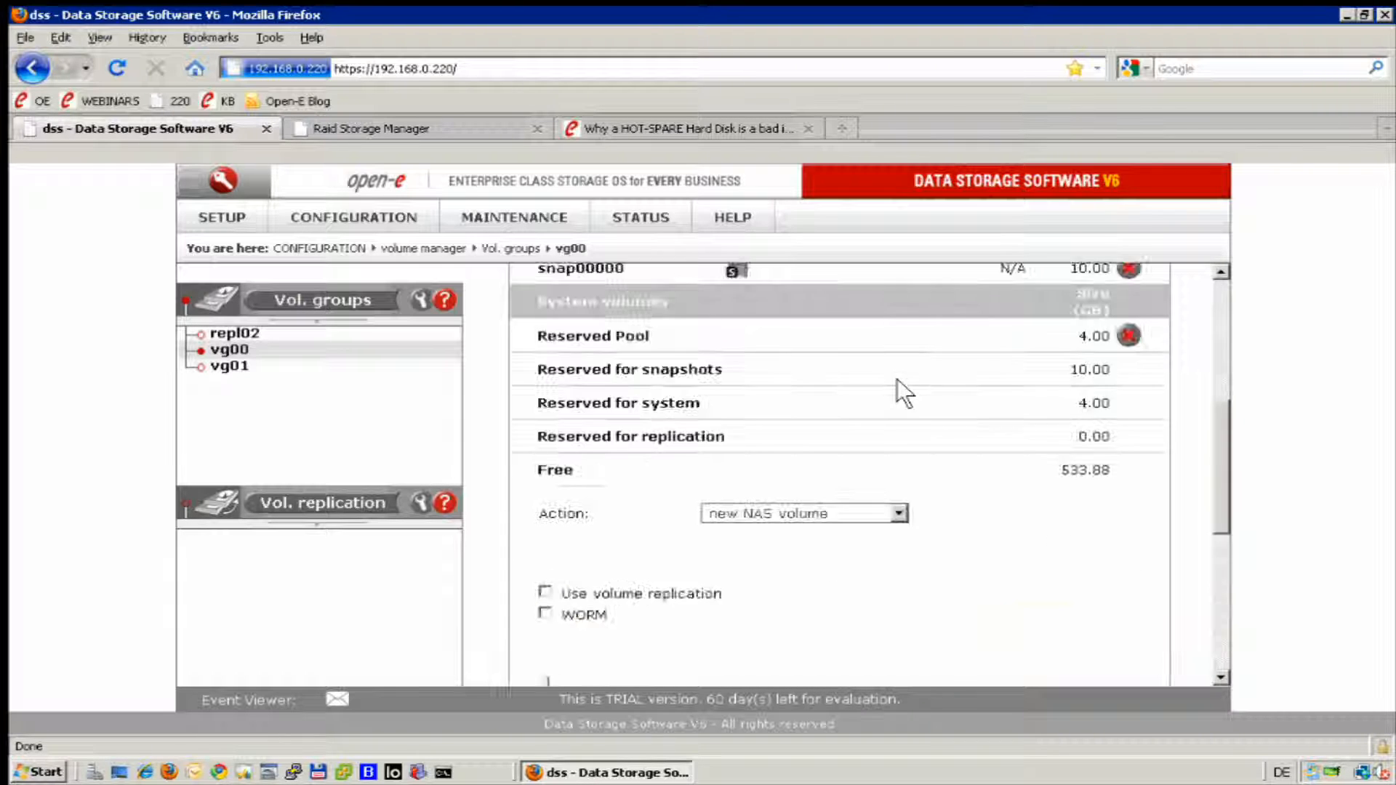
scroll(905, 505, down, 2)
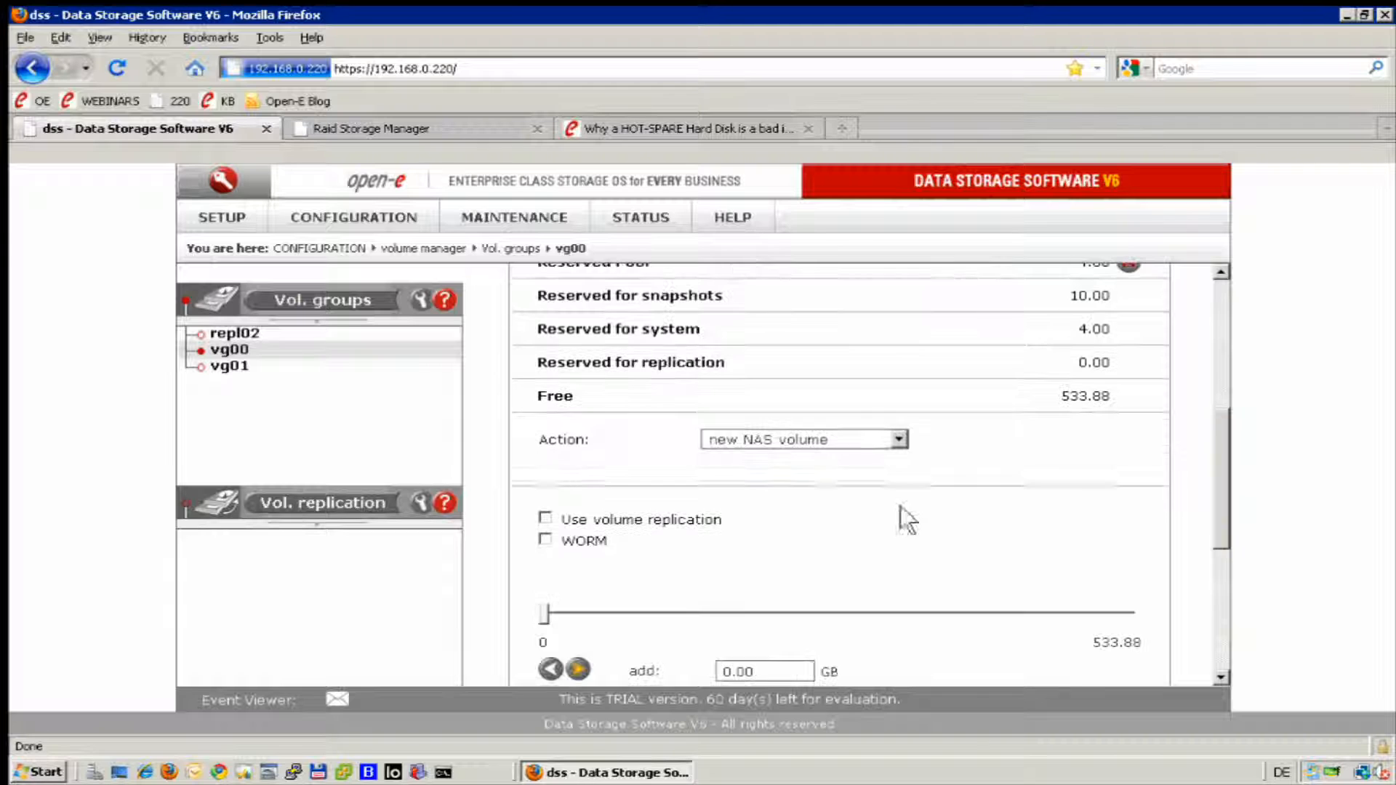
click(899, 437)
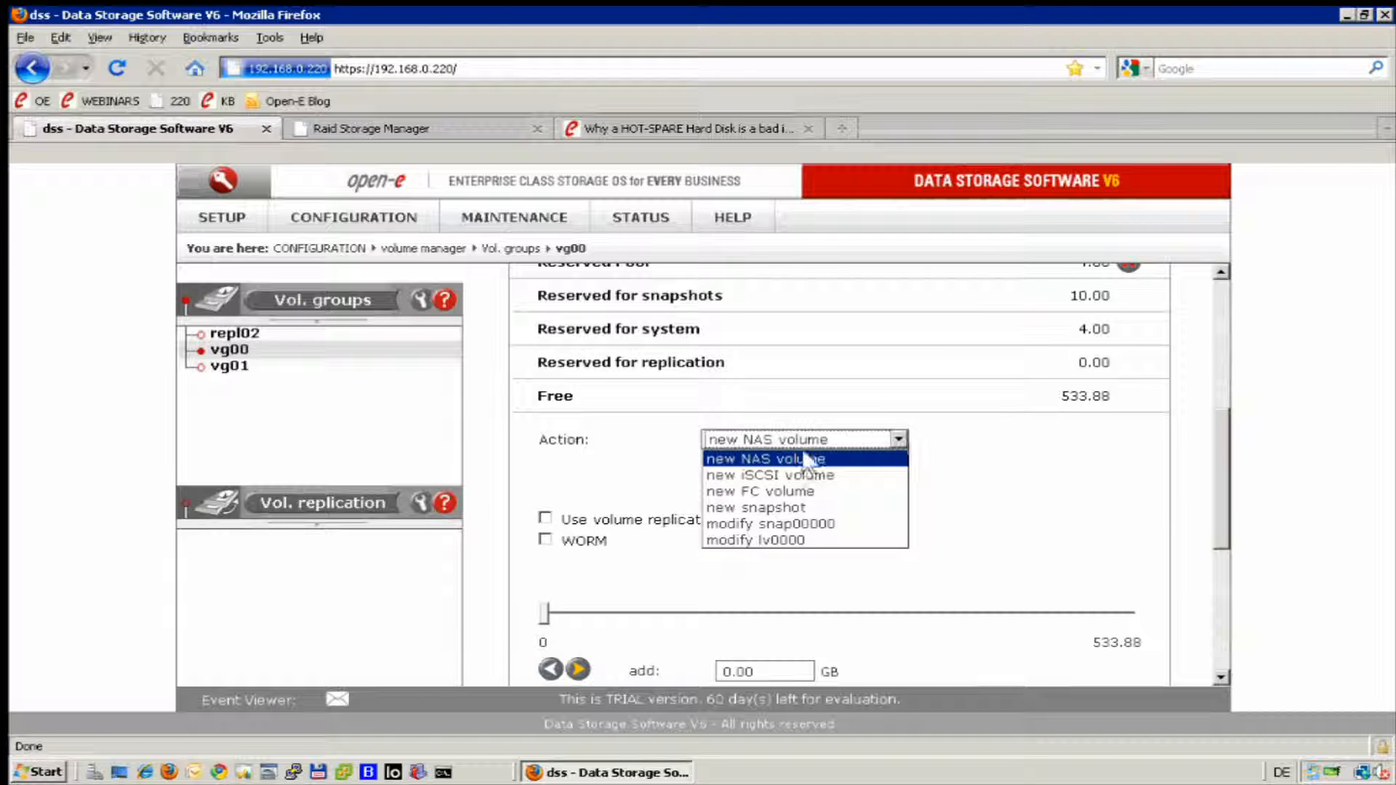
click(804, 509)
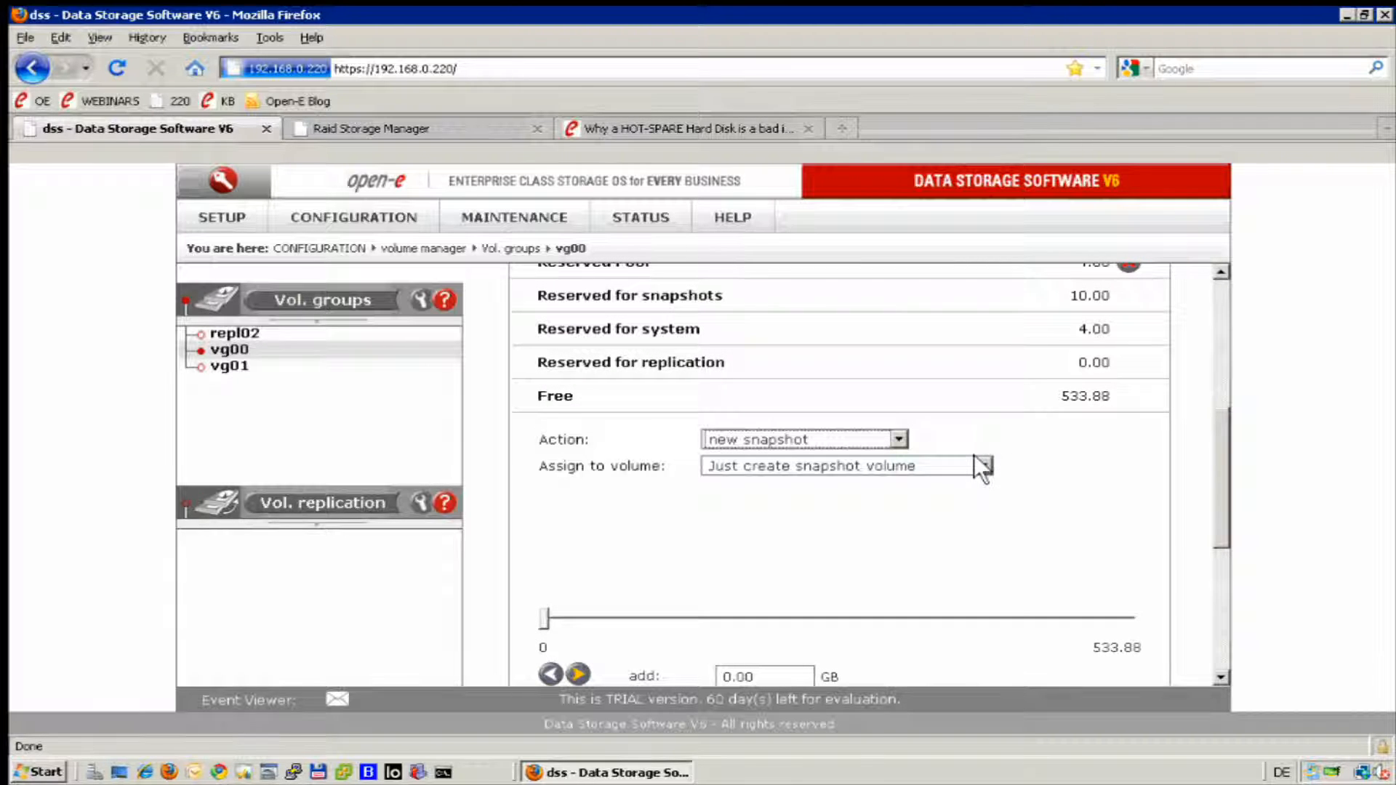
click(978, 464)
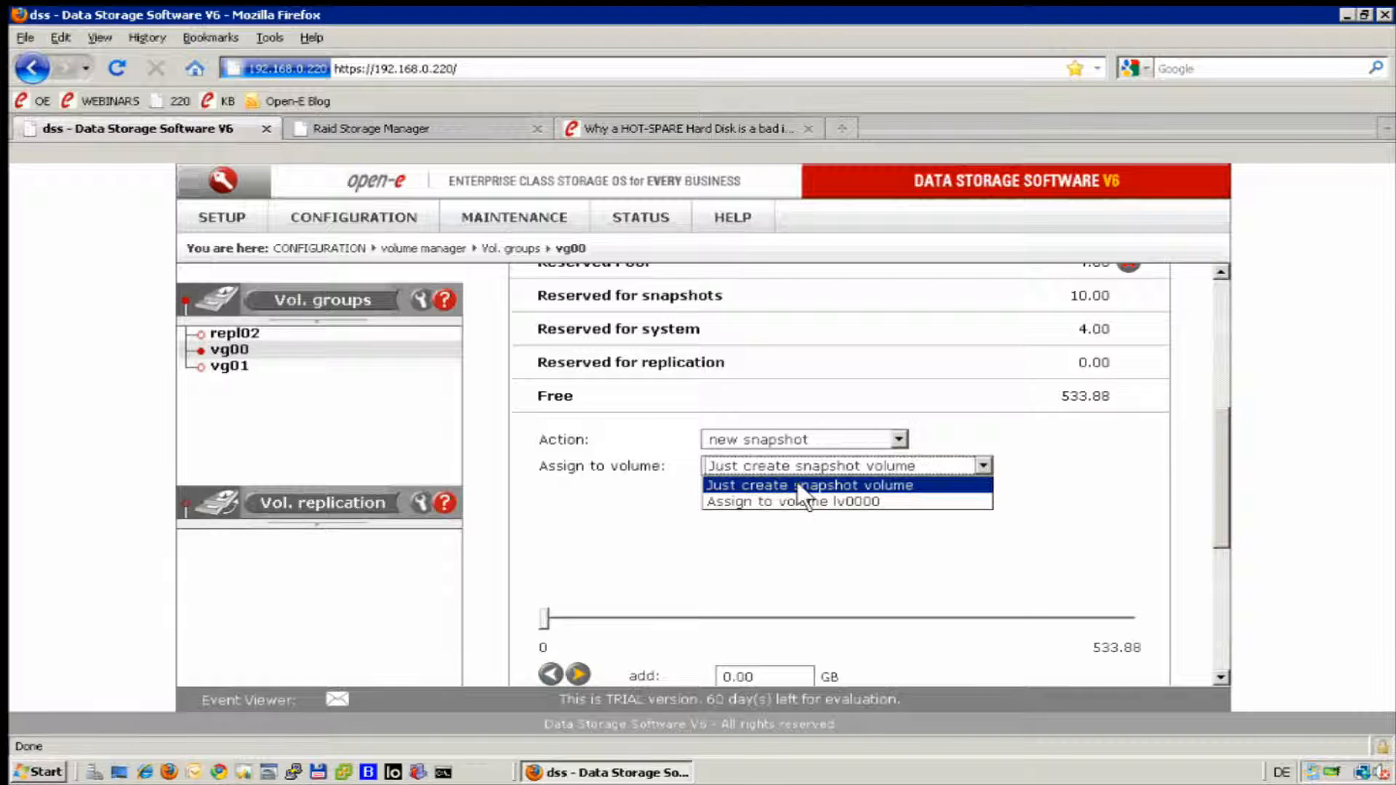
click(802, 501)
scroll(803, 493, down, 5)
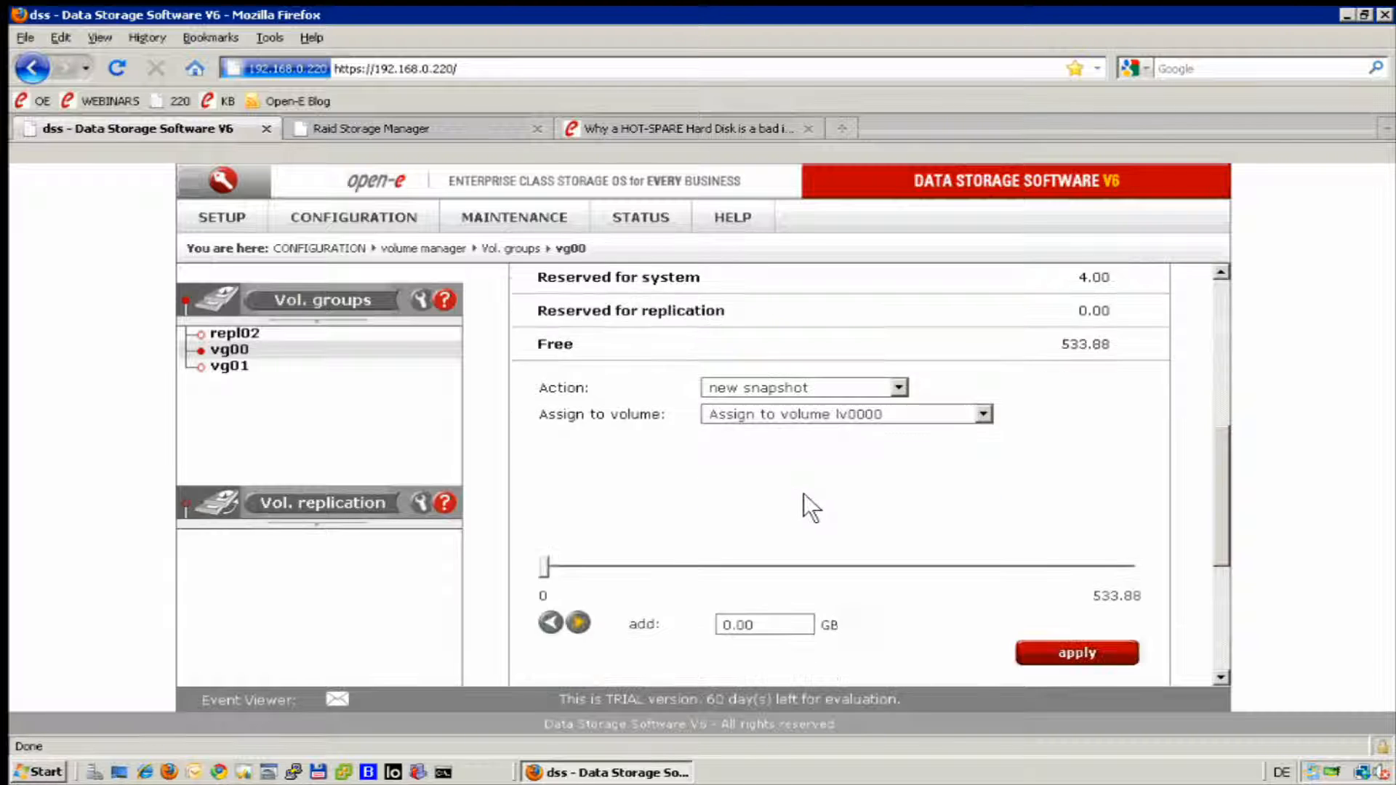
drag(791, 471, 647, 453)
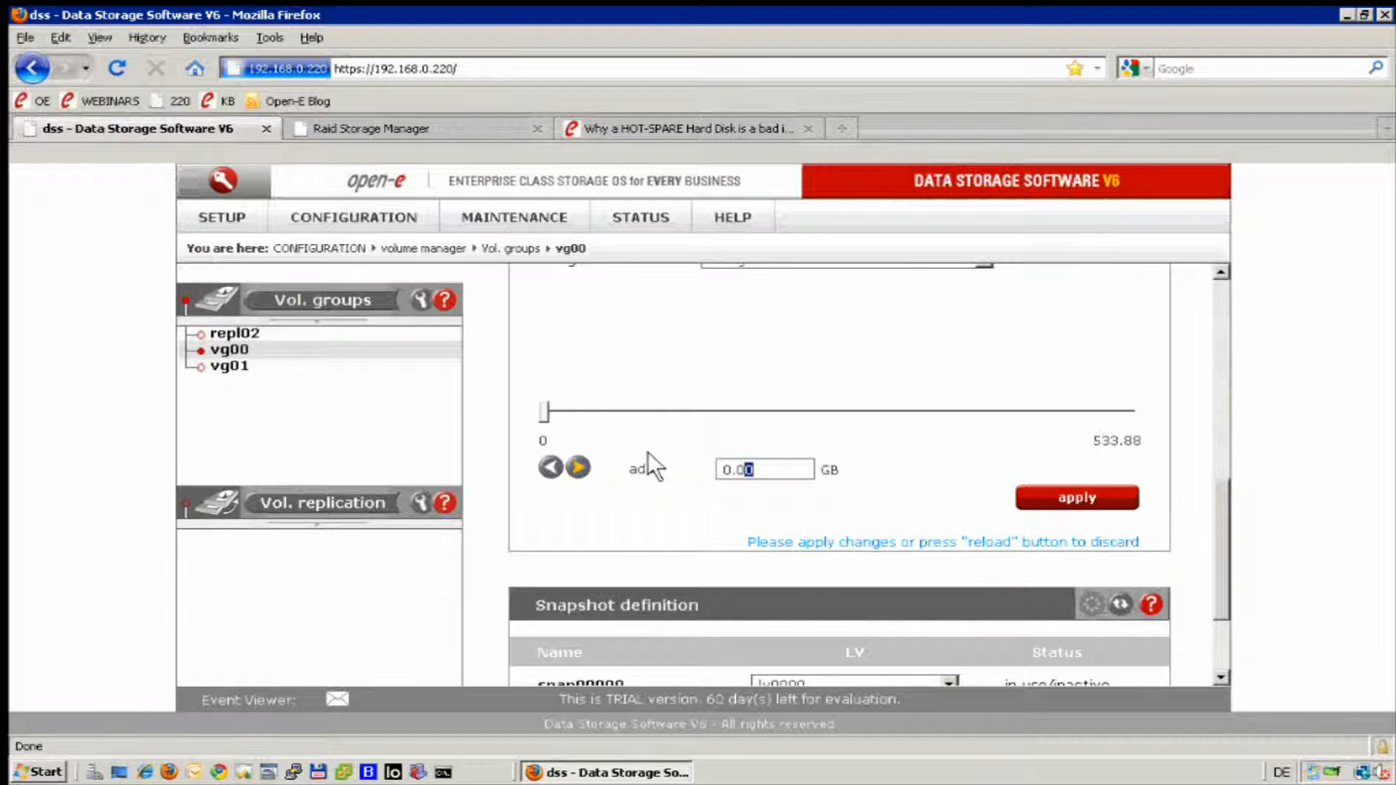
key(BackSpace)
key(BackSpace)
key(BackSpace)
key(BackSpace)
text(10)
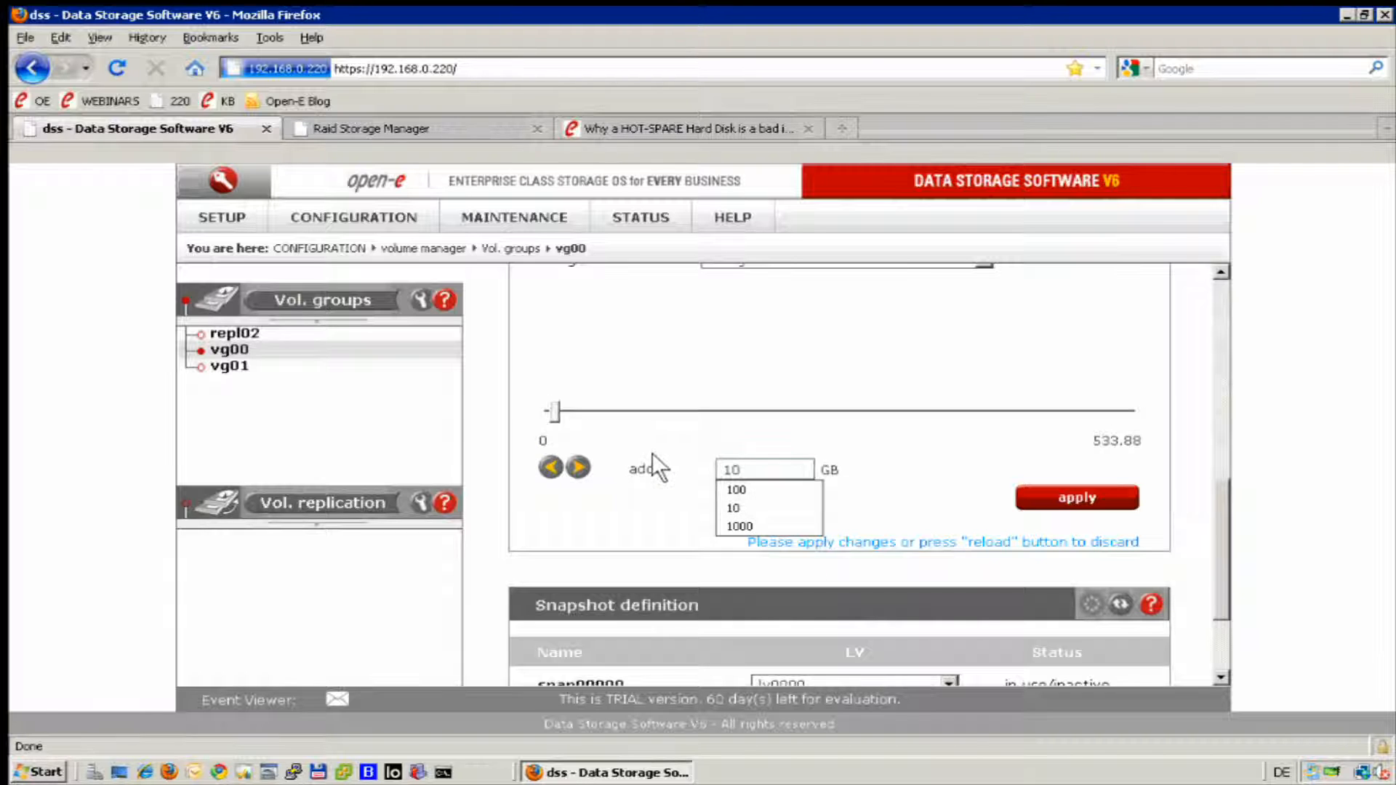
click(1029, 487)
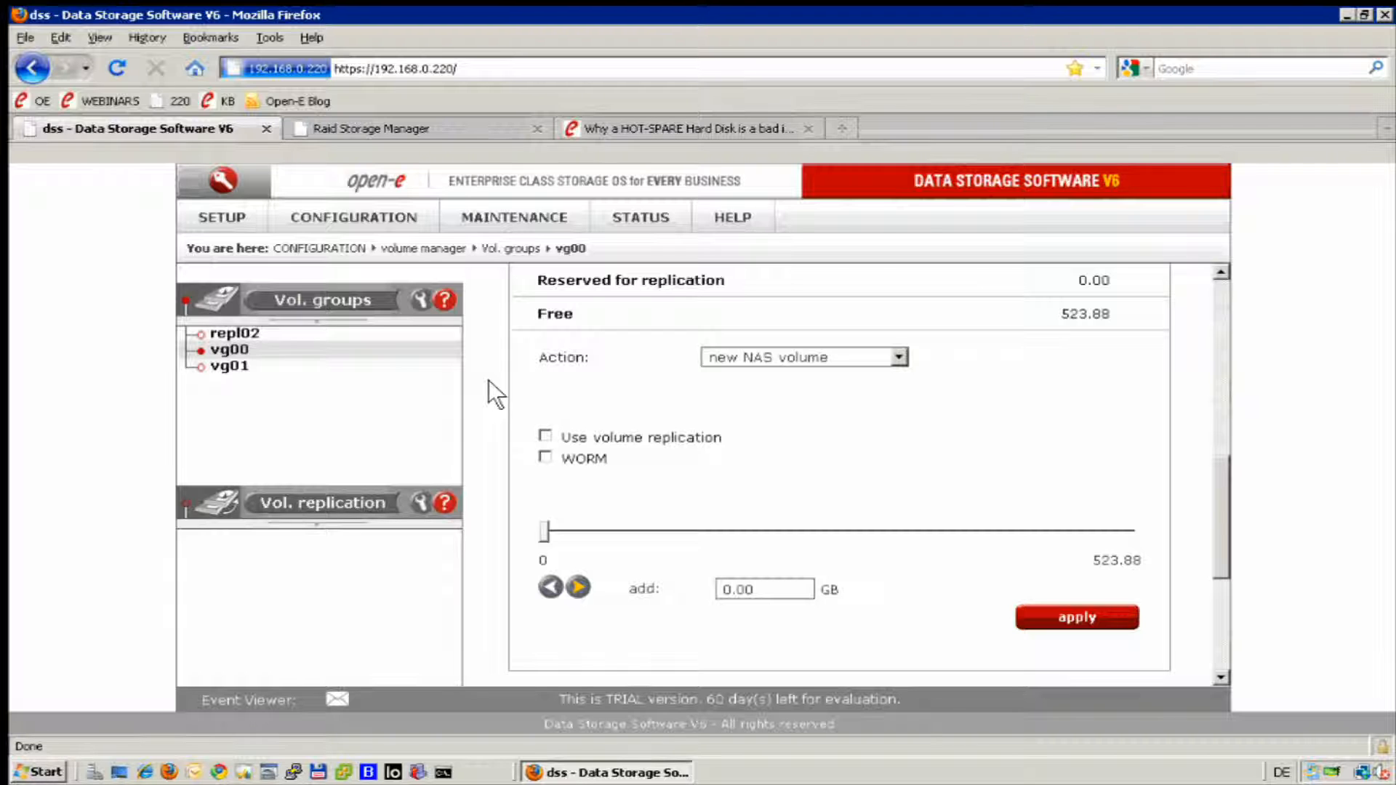
Open the NAS settings of the storage server.
mouse_move(372, 206)
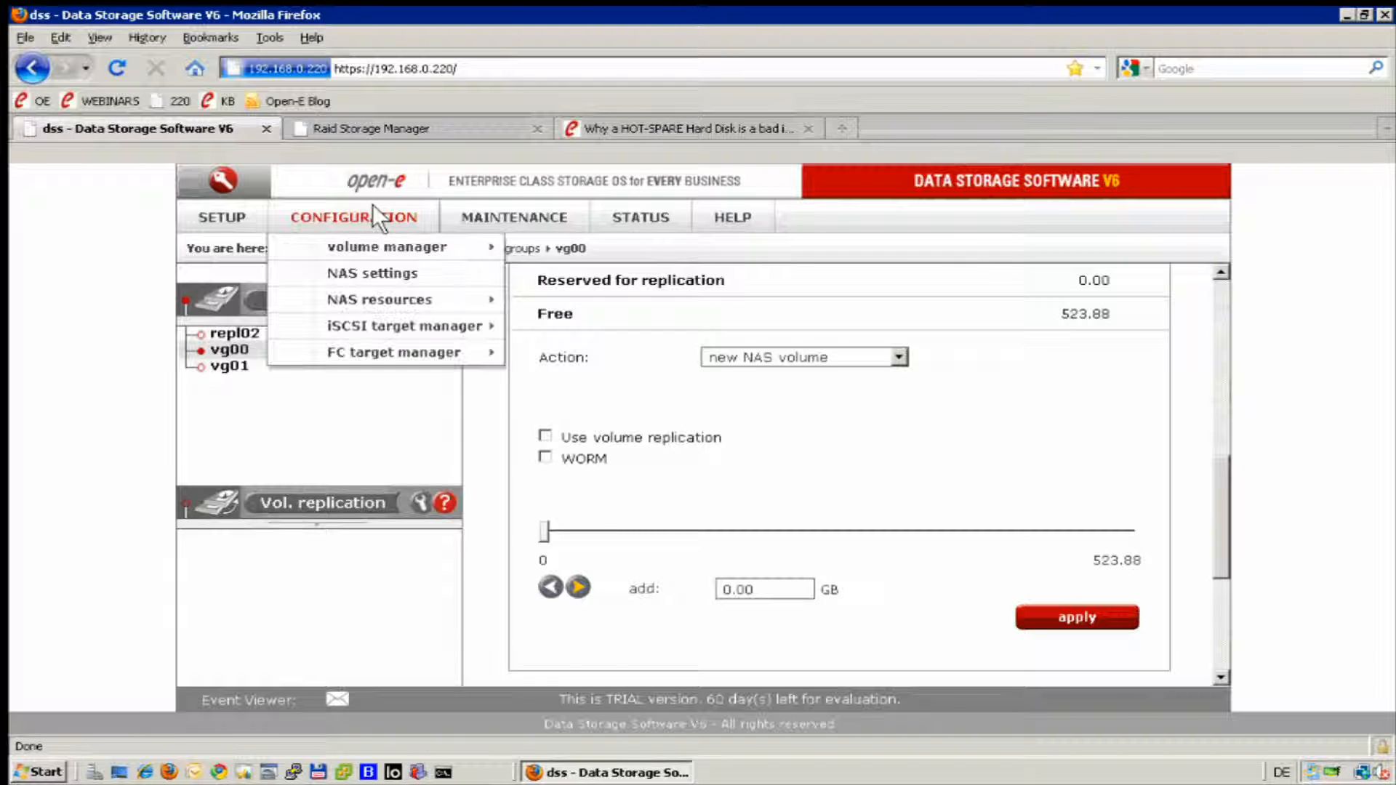
click(365, 270)
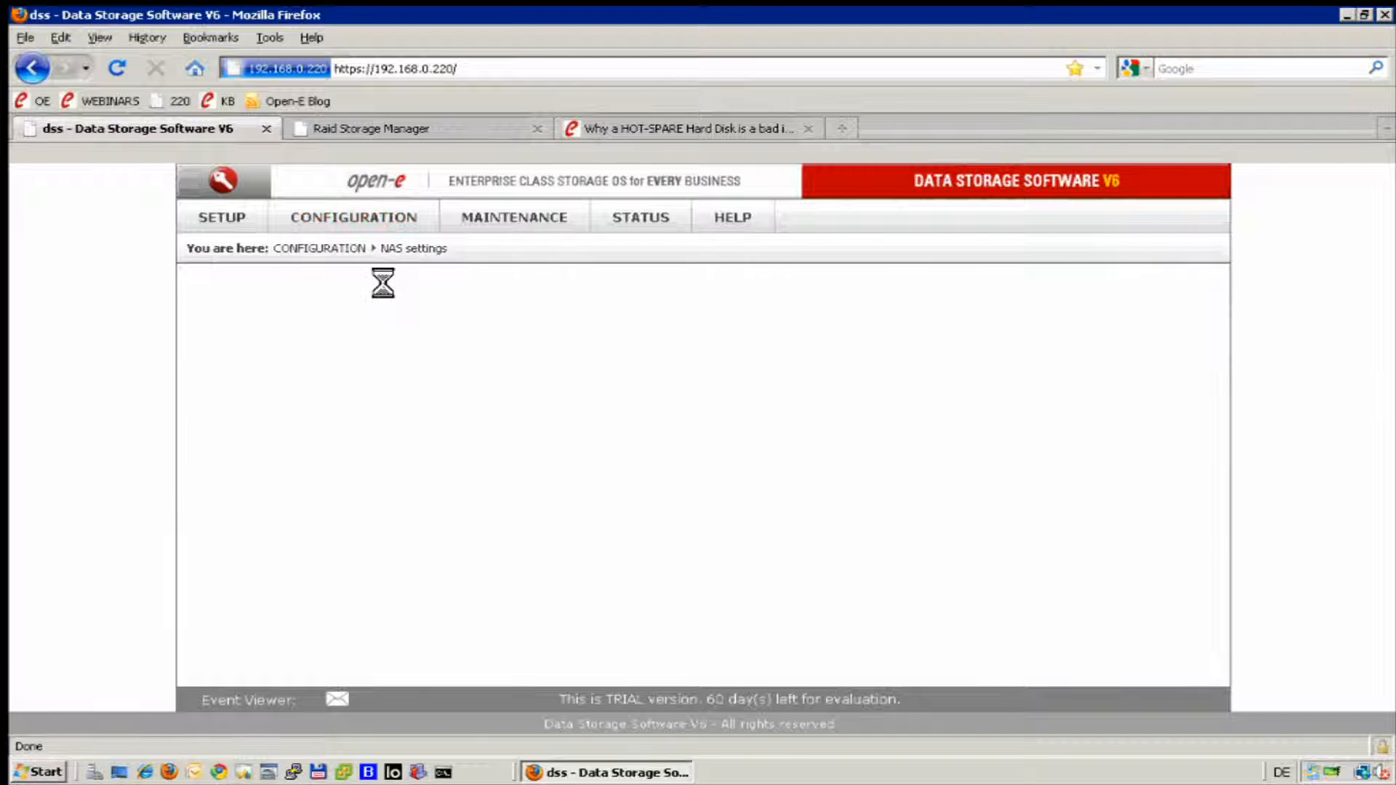